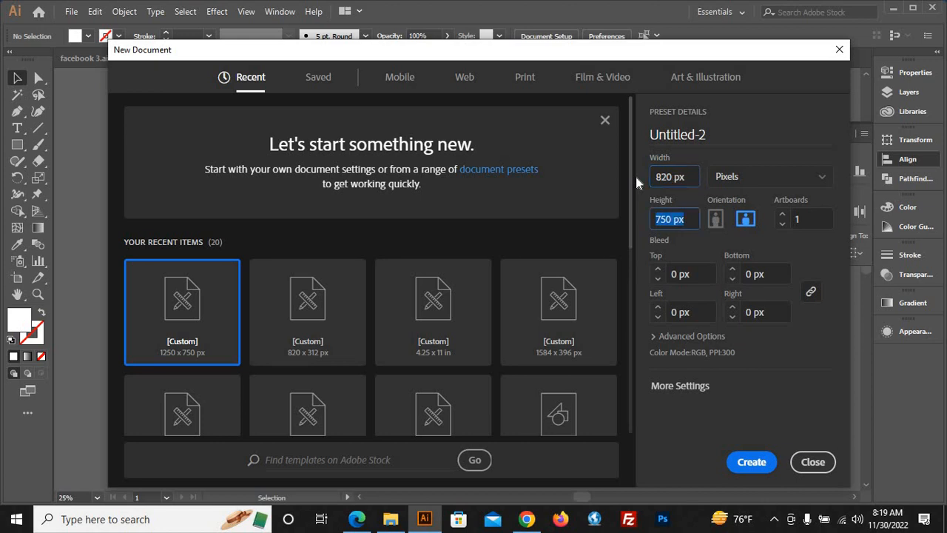
- Set the new document's height to 312 px and create the 820 x 312 px artboard
type("312")
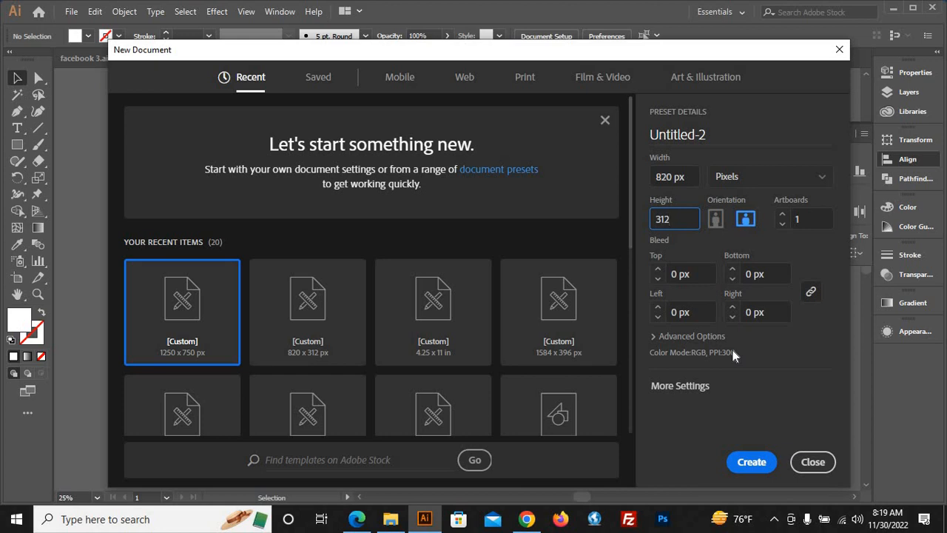
left_click(751, 462)
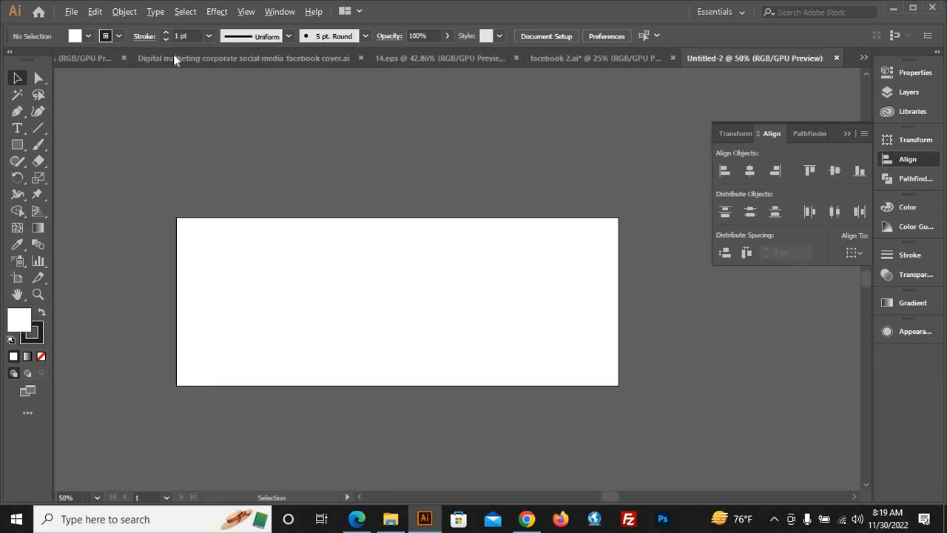
- Copy the two upper banner designs from facebook 2.ai into the new Untitled-2 document
left_click(68, 56)
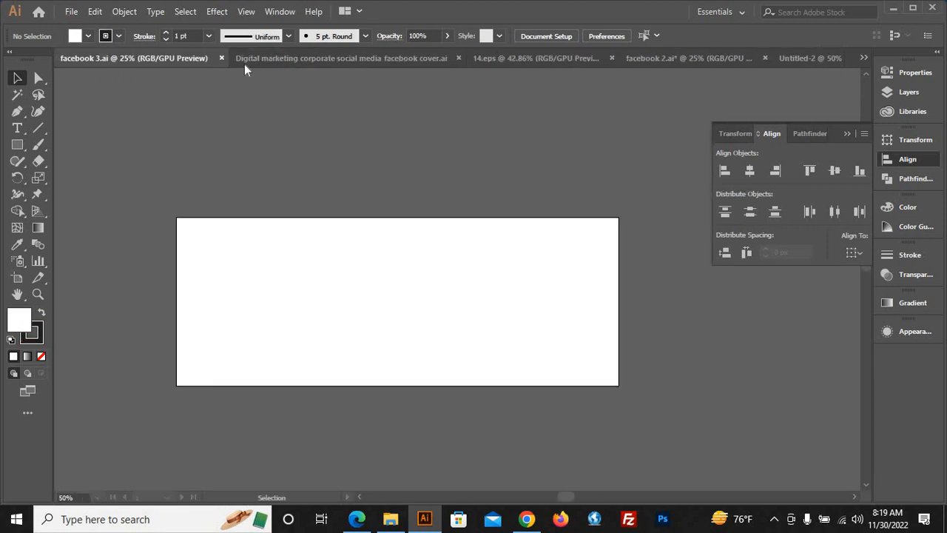
left_click(305, 63)
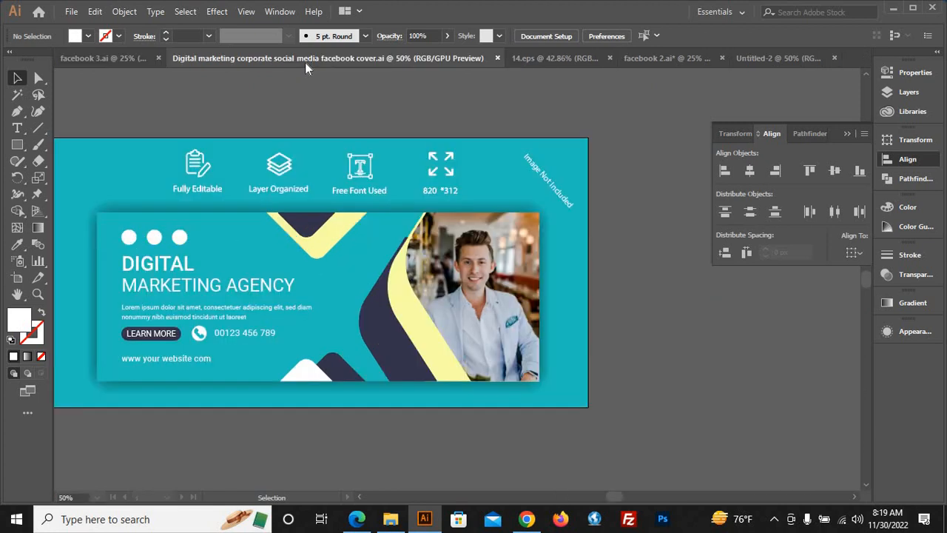
left_click(524, 57)
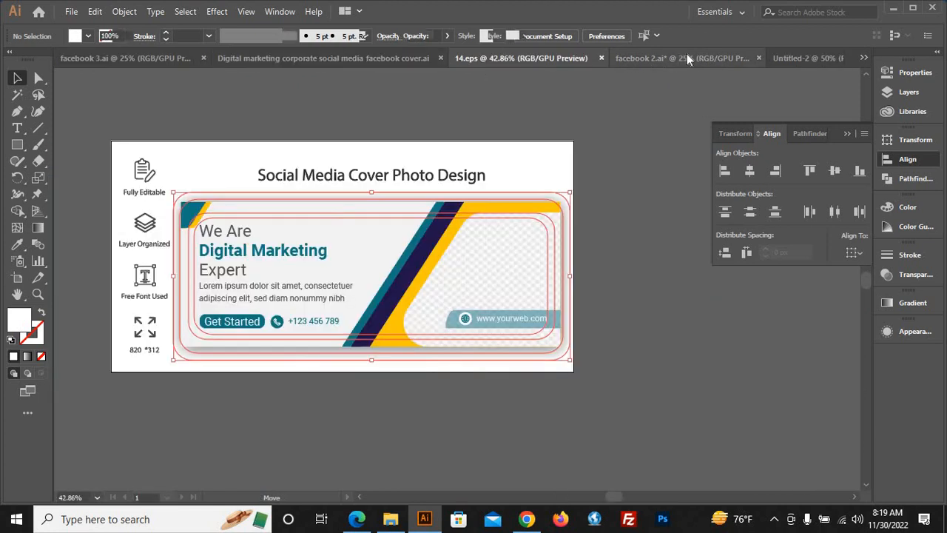
left_click(687, 58)
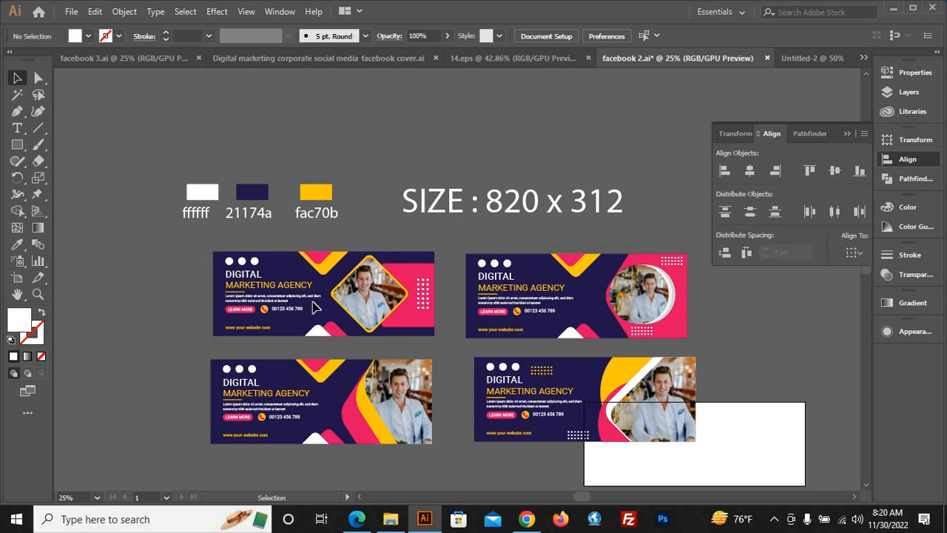
left_click_drag(566, 299, 794, 60)
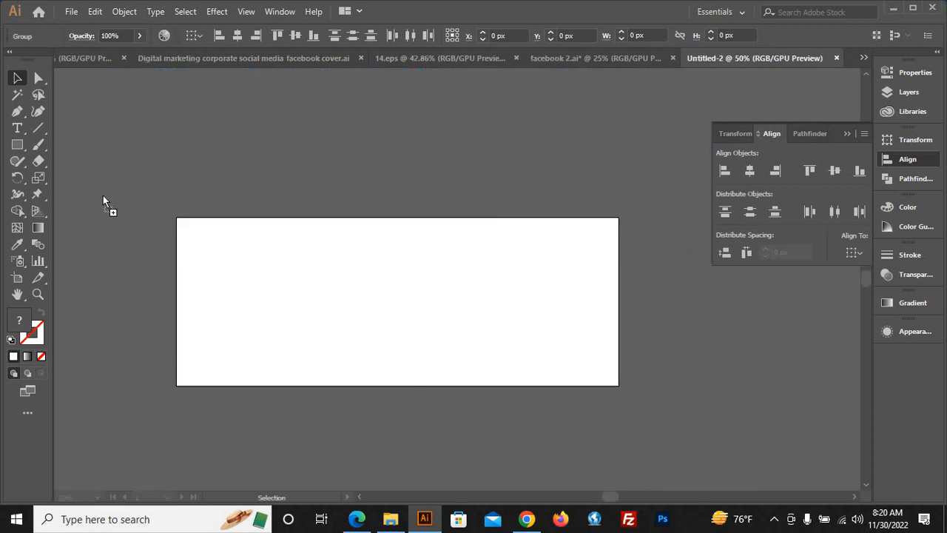
left_click_drag(103, 195, 119, 203)
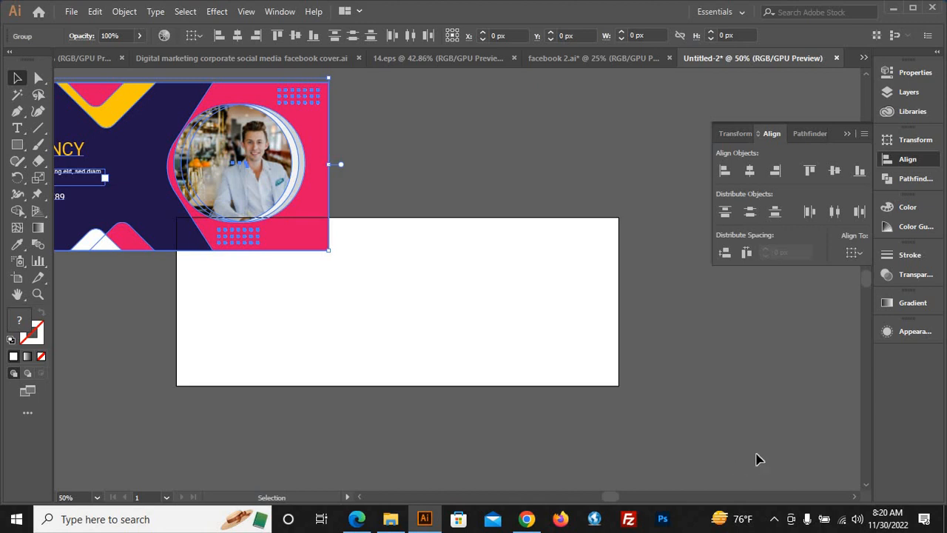
- Move both copied banners together off the artboard to the empty area above it
scroll(756, 454, "down", 2)
left_click_drag(475, 303, 396, 149)
left_click(293, 356)
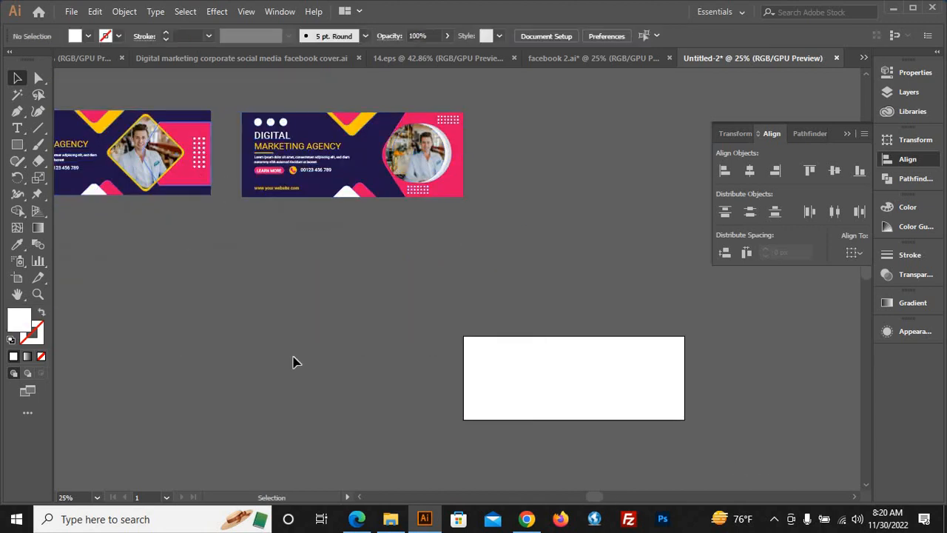
- Place the banner with the diamond-shaped photo directly left of the artboard as a reference
left_click_drag(186, 156, 353, 369)
left_click_drag(261, 400, 382, 452)
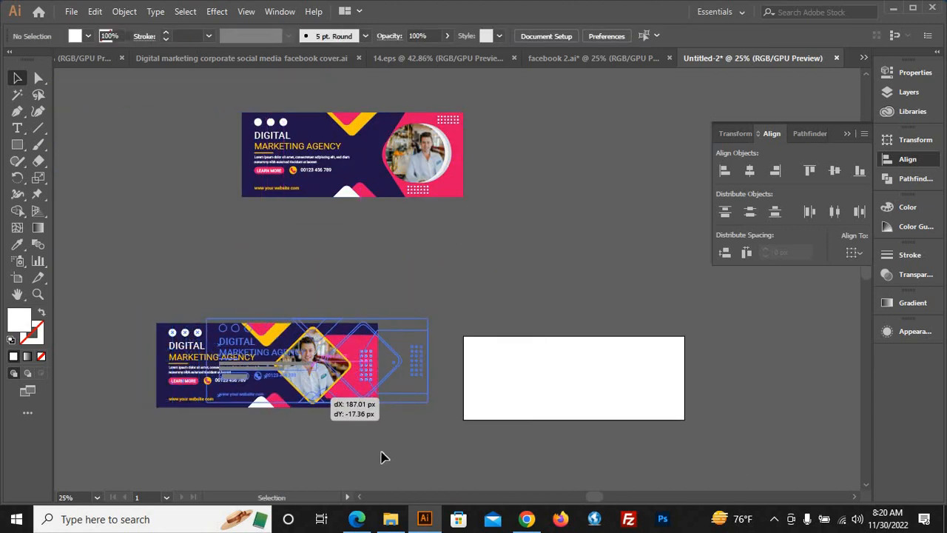
left_click(444, 449)
scroll(409, 428, "up", 2)
scroll(273, 351, "down", 2)
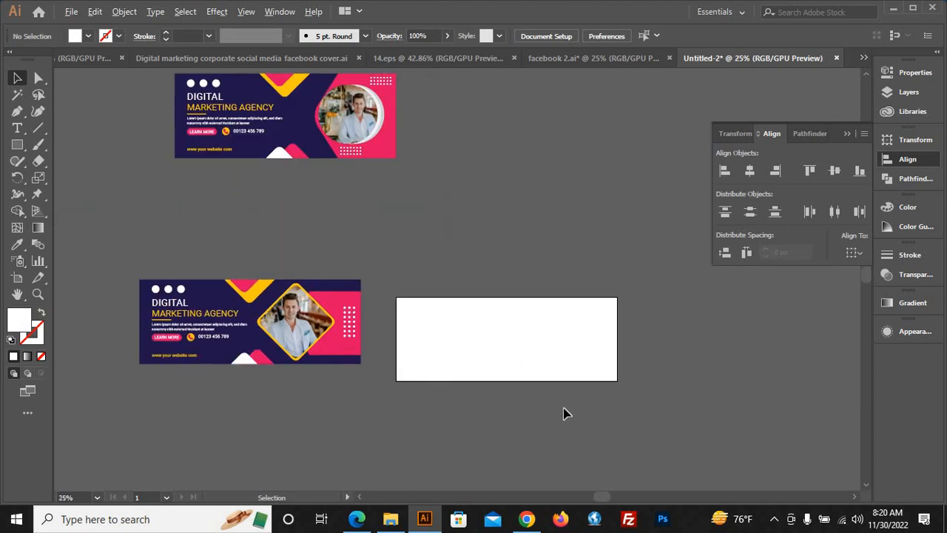
- Draw a rectangle about 311 x 255 px in the empty area below the artboard
left_click(18, 145)
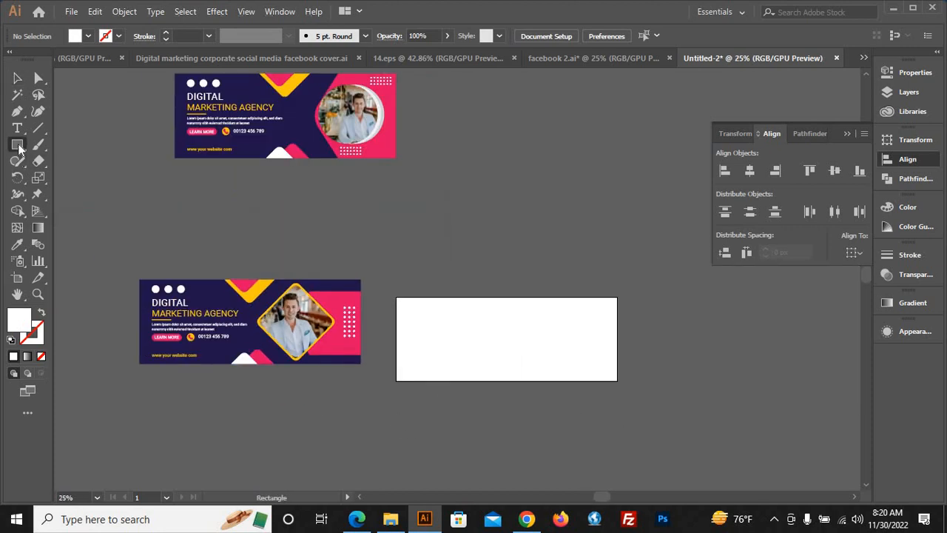
left_click_drag(17, 148, 83, 143)
mouse_move(573, 441)
left_mouse_down()
mouse_move(646, 492)
mouse_move(675, 395)
mouse_move(658, 357)
mouse_move(517, 351)
left_mouse_up()
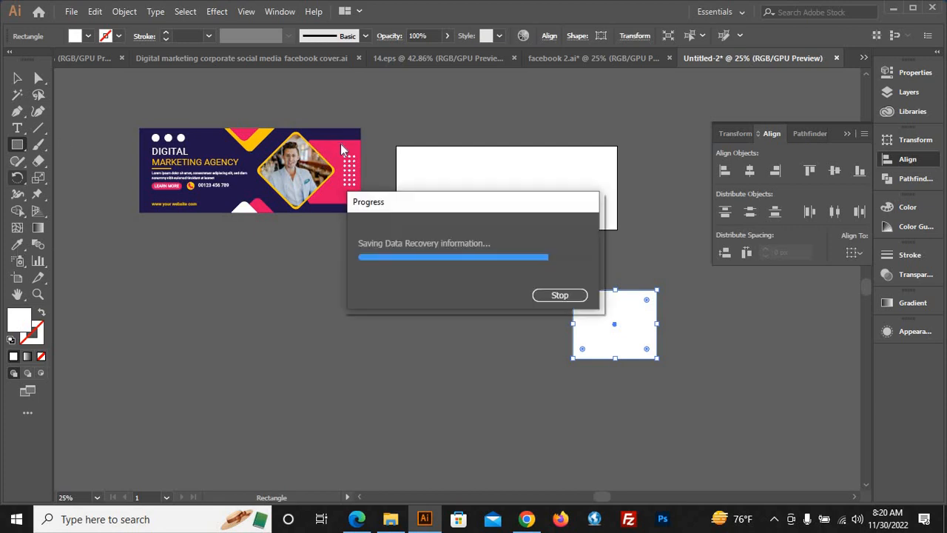
- Fill the rectangle with the pink sampled from the reference banner and move it onto the middle of the artboard
key("i")
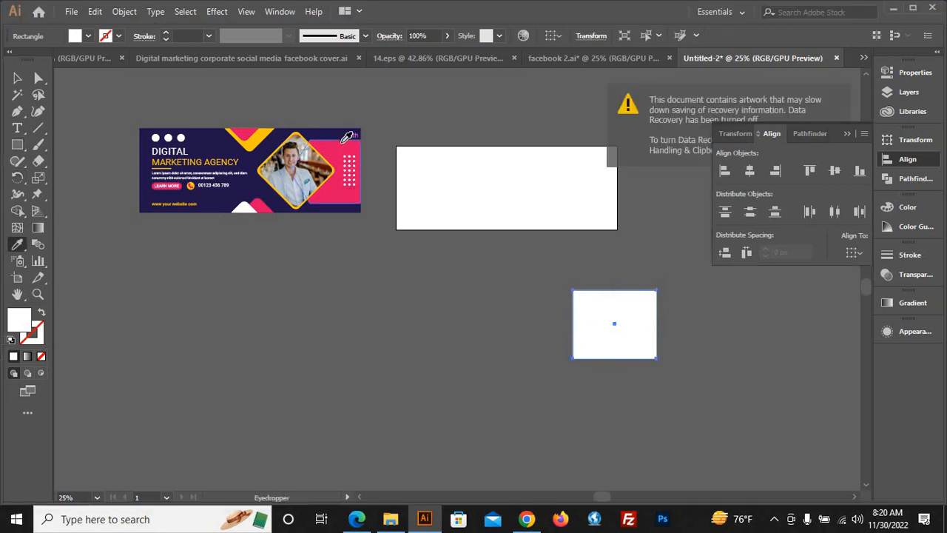
left_click(344, 140)
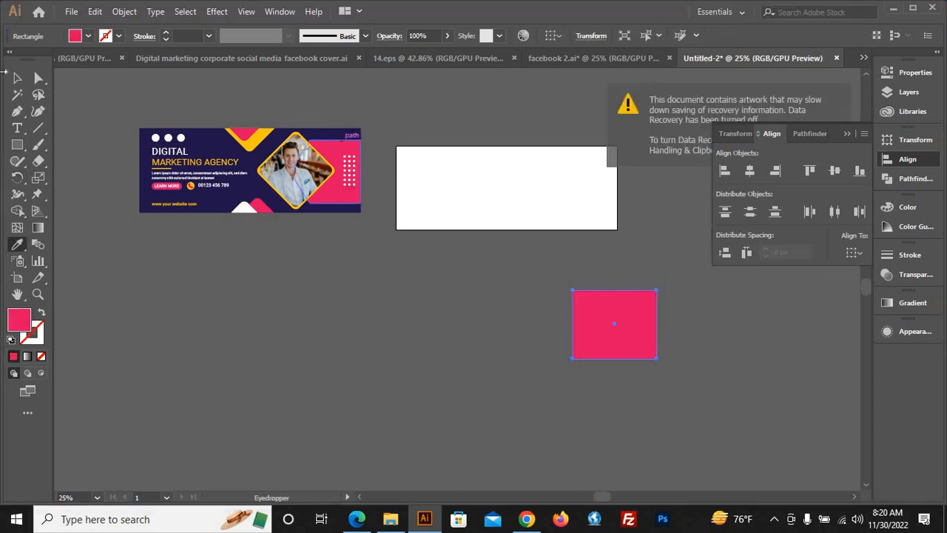
key("v")
left_click(504, 372)
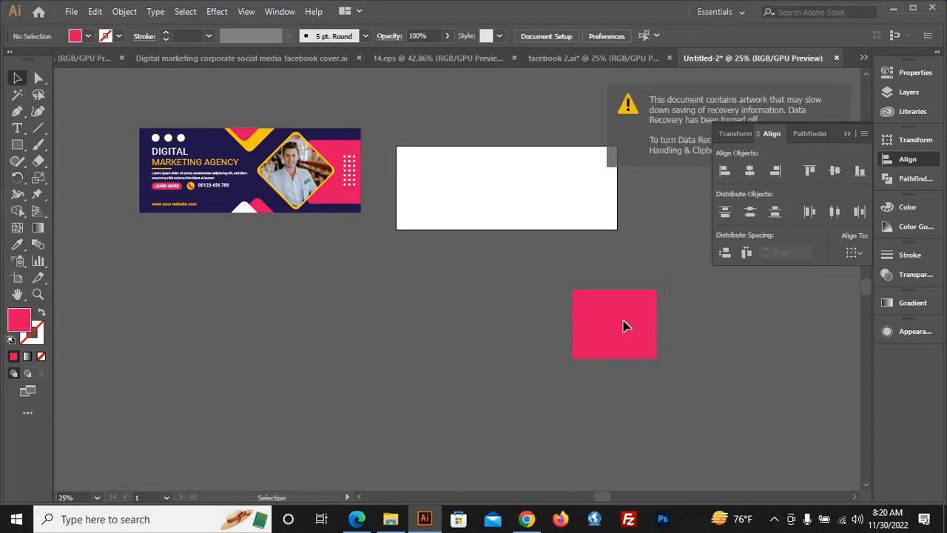
left_click_drag(624, 323, 525, 188)
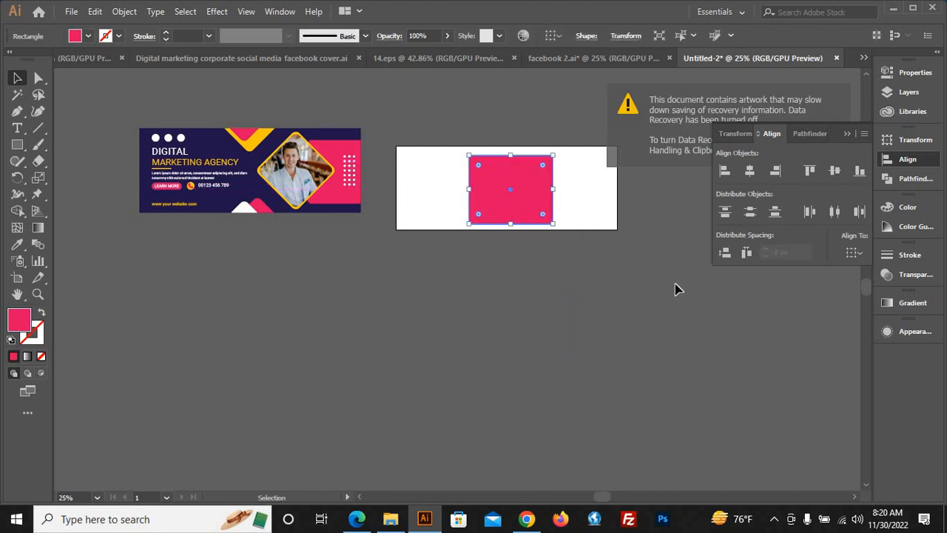
- Close facebook 2.ai without saving, the digital marketing cover, facebook 3.ai and 14.eps, keeping only Untitled-2 open
left_click(563, 60)
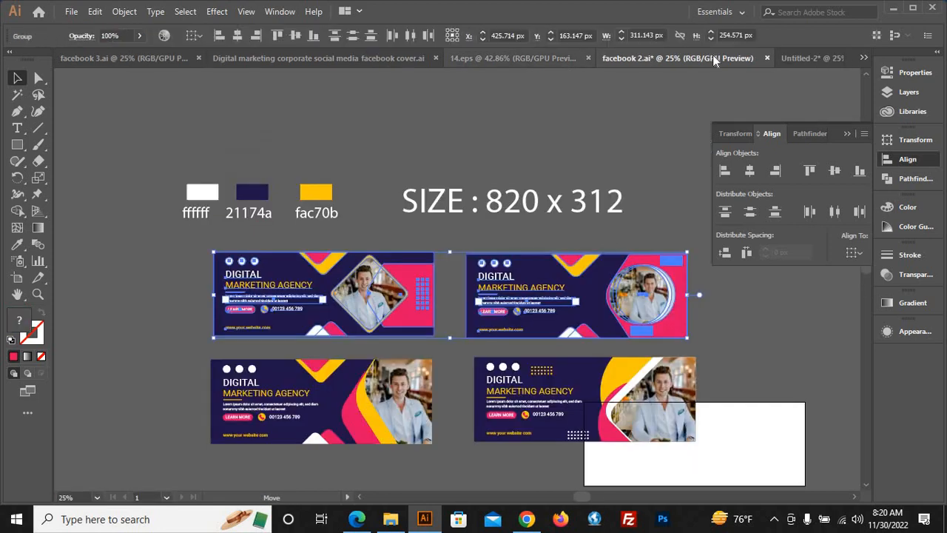
left_click(767, 58)
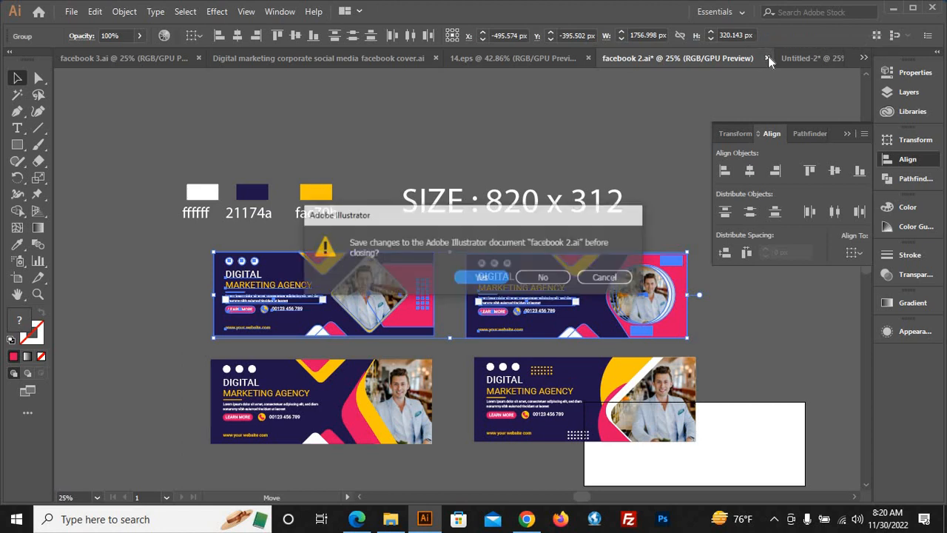
left_click(545, 278)
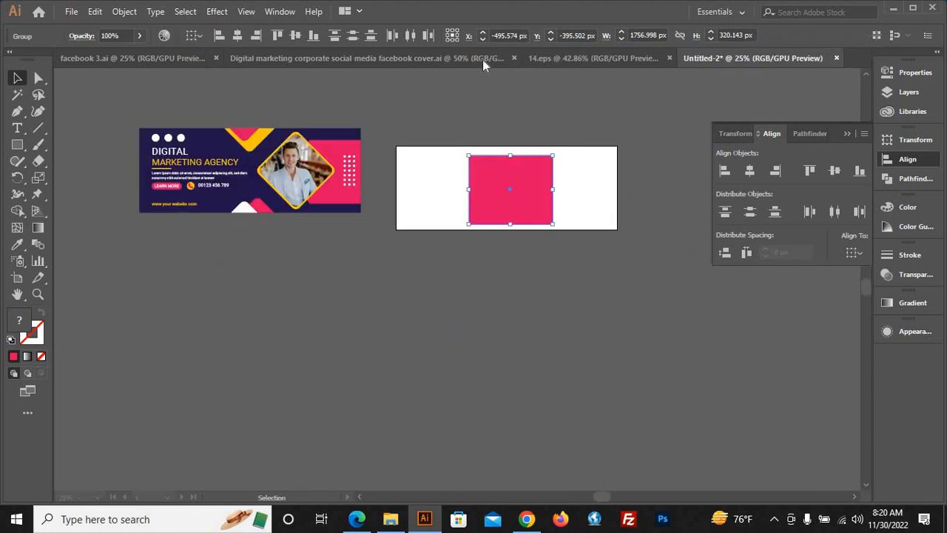
left_click(451, 58)
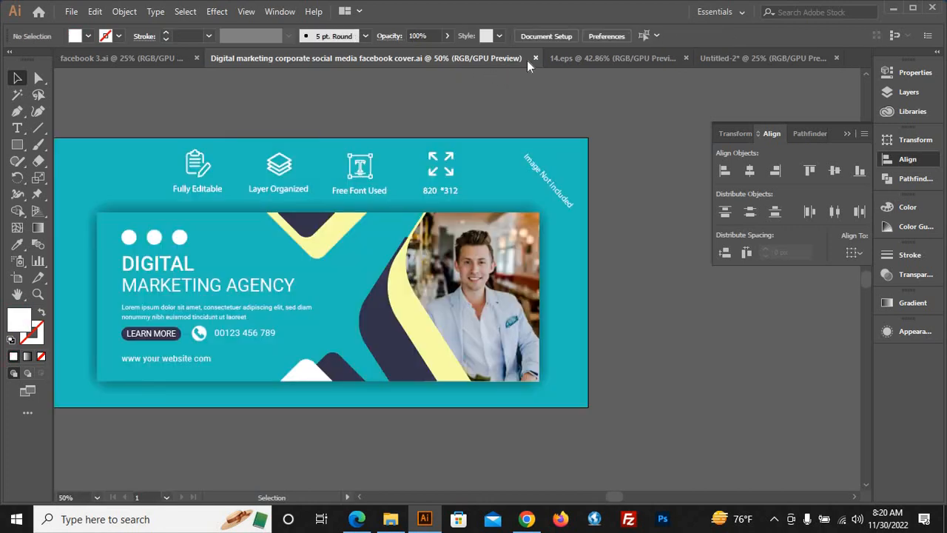
left_click(535, 58)
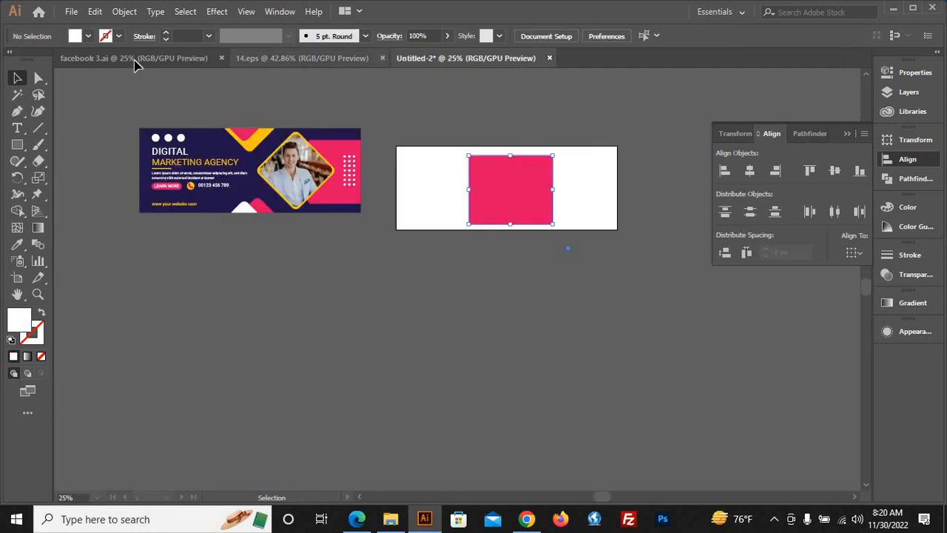
left_click(136, 61)
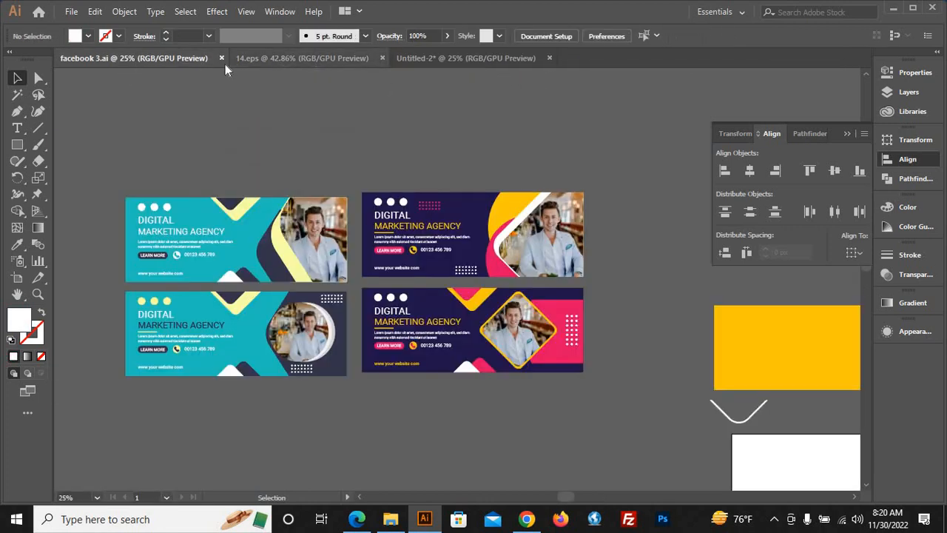
left_click(219, 58)
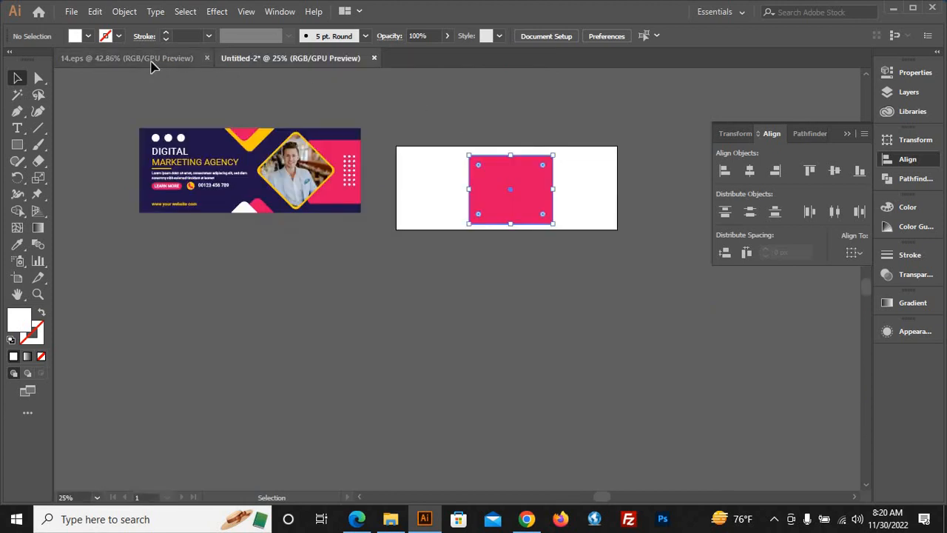
left_click(151, 62)
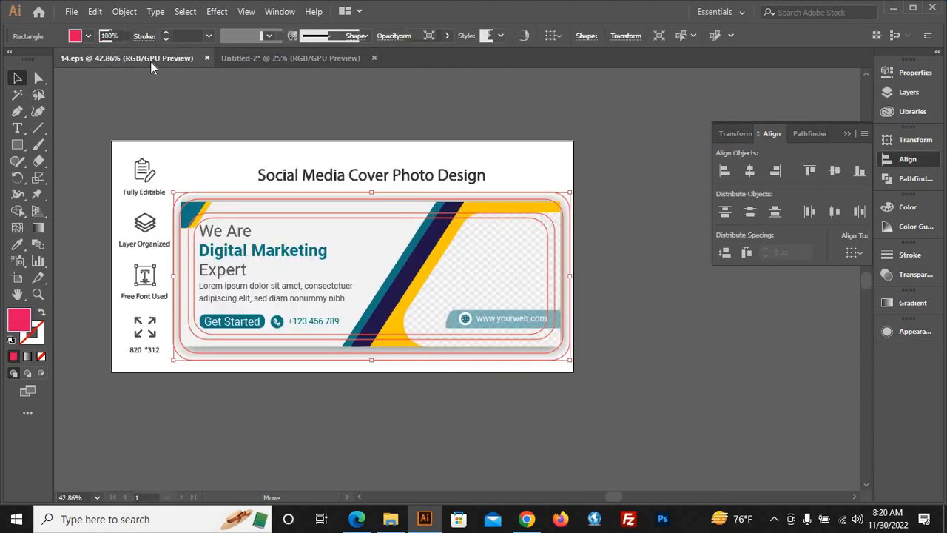
left_click(207, 59)
left_click(386, 309)
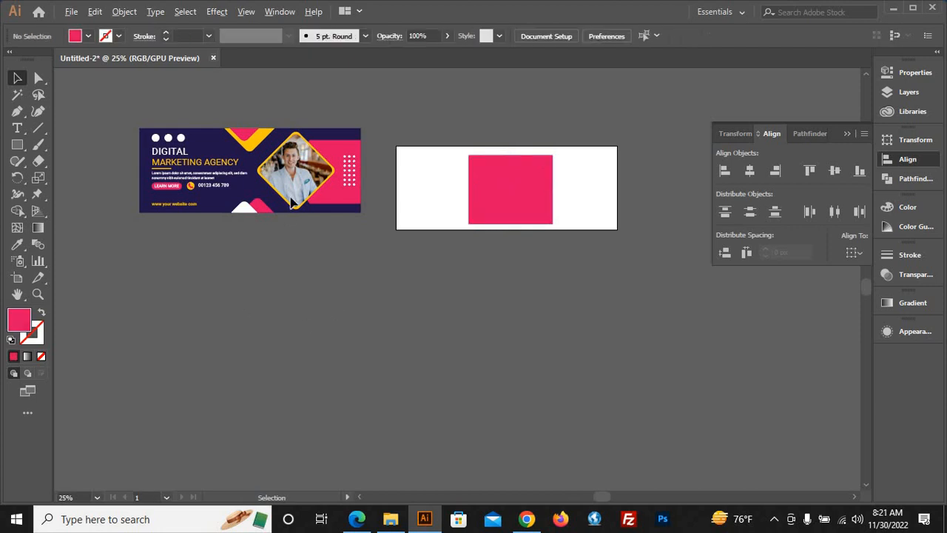
- Move the pink rectangle to the artboard's right end and reduce its height slightly from the top edge
scroll(362, 389, "down", 3)
scroll(416, 362, "up", 3)
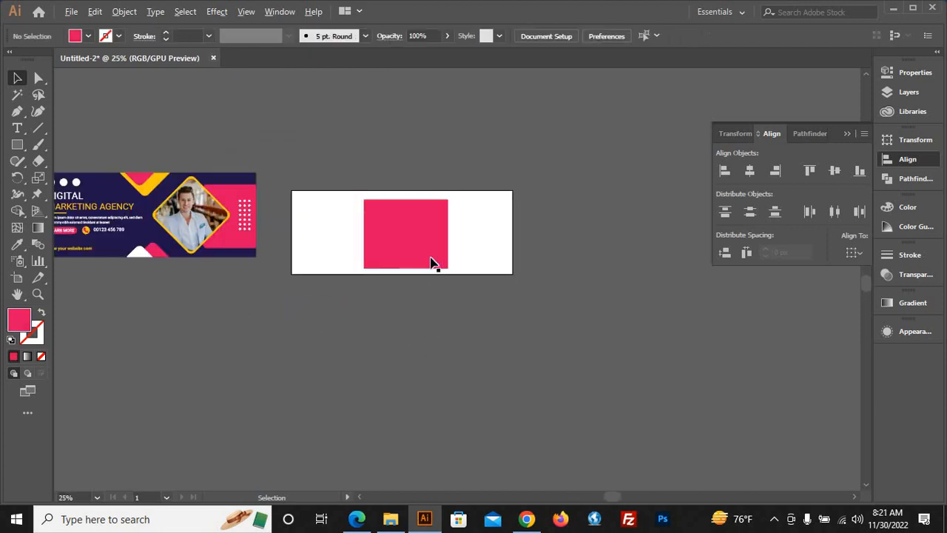
left_click_drag(433, 259, 495, 255)
left_click_drag(469, 197, 469, 203)
left_click_drag(429, 239, 433, 241)
left_click(602, 276)
left_click(479, 252)
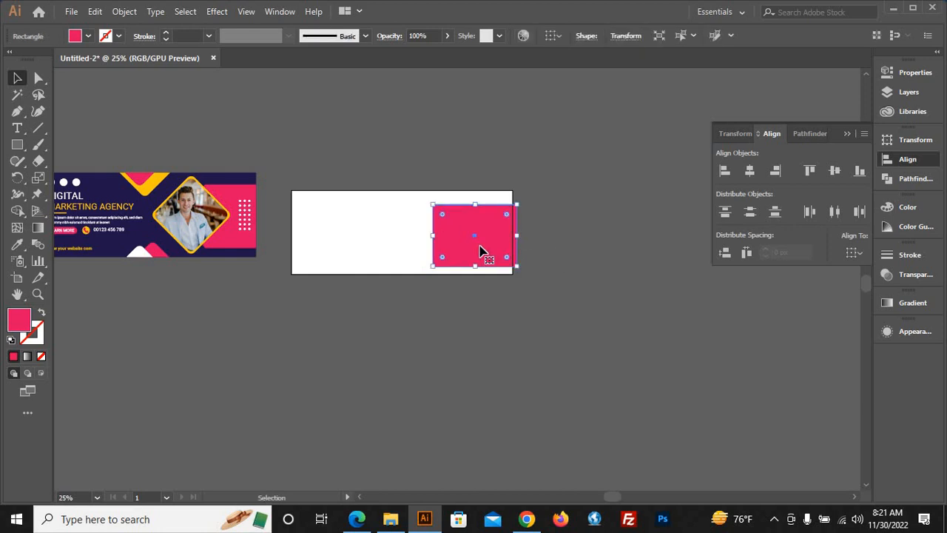
- Align the pink rectangle to the artboard, centred vertically and flush with the right edge
left_click(854, 253)
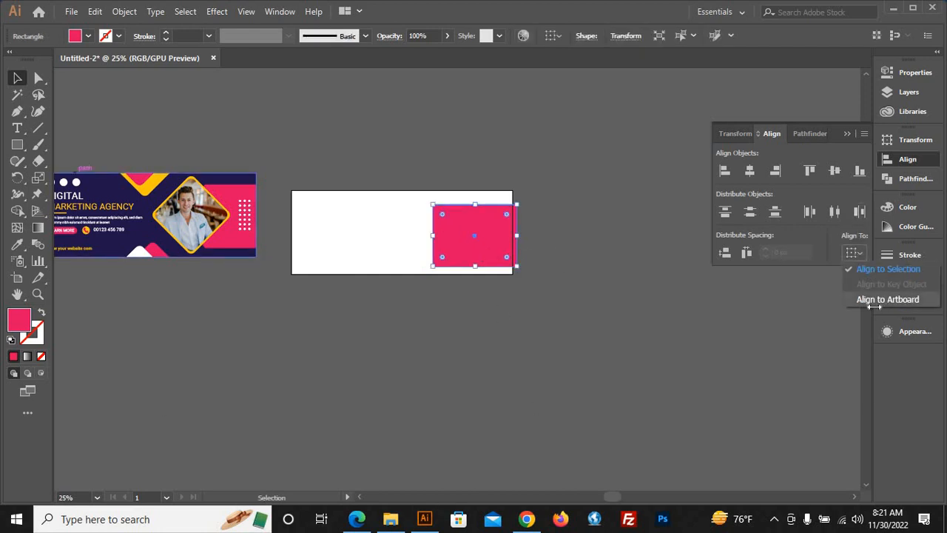
left_click(895, 298)
left_click(834, 172)
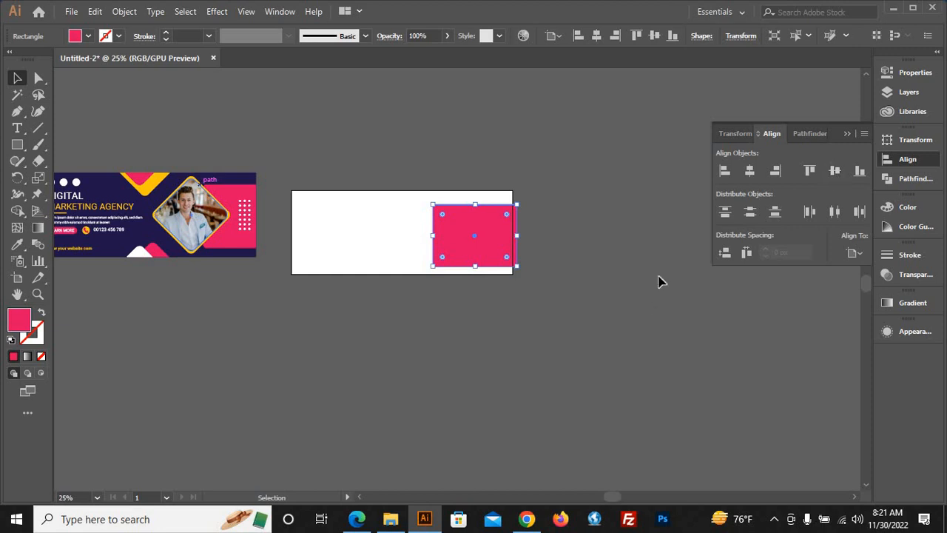
left_click(776, 171)
left_click(587, 303)
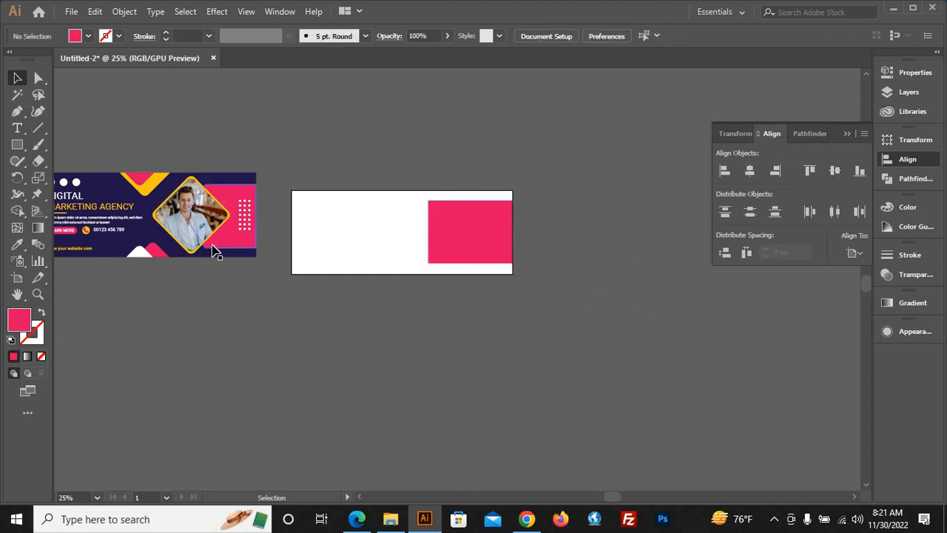
- Add an anchor point at the middle of the pink rectangle's left edge
scroll(215, 250, "up", 3)
scroll(224, 306, "down", 2)
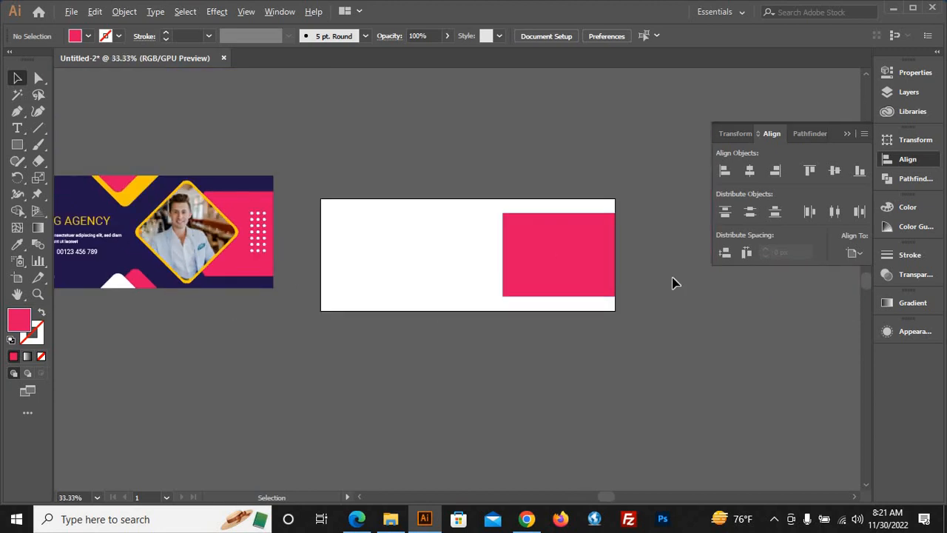
left_click(585, 268)
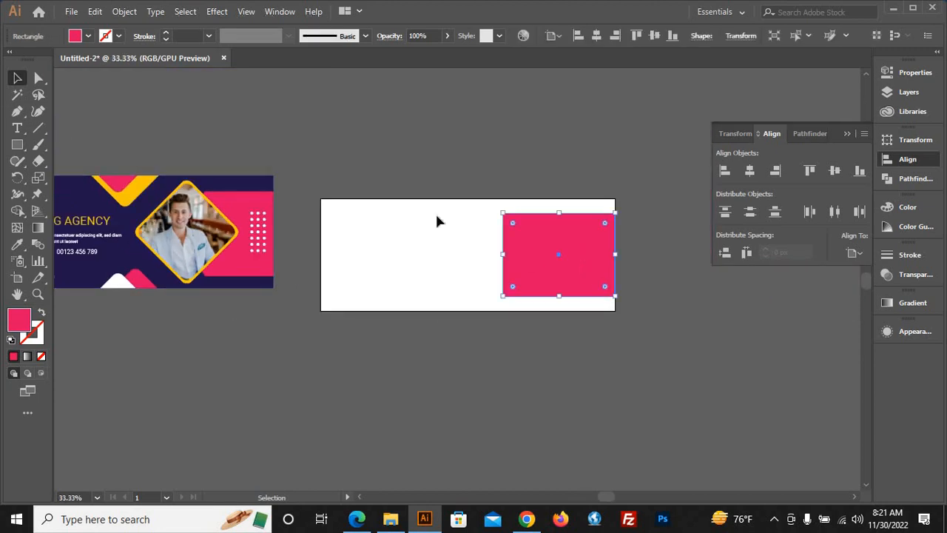
left_click_drag(20, 115, 66, 133)
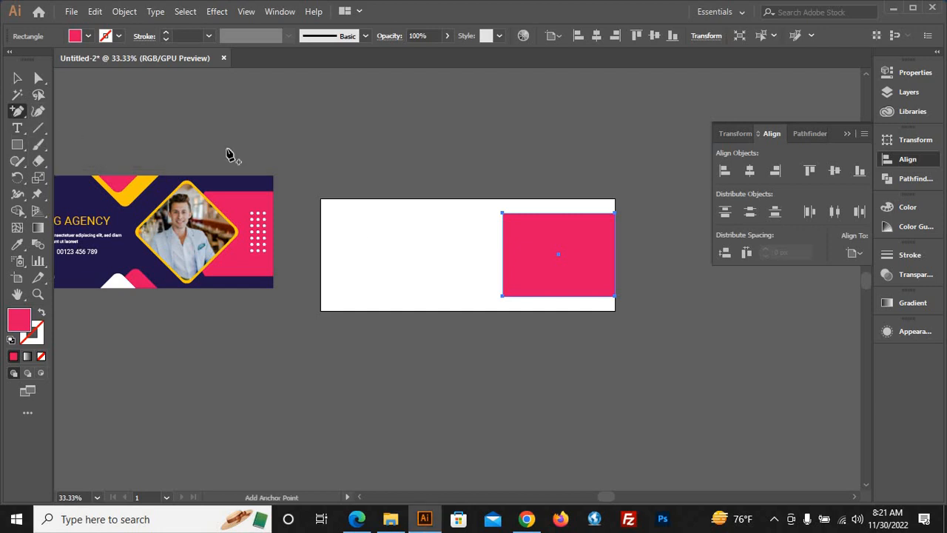
left_click(503, 255)
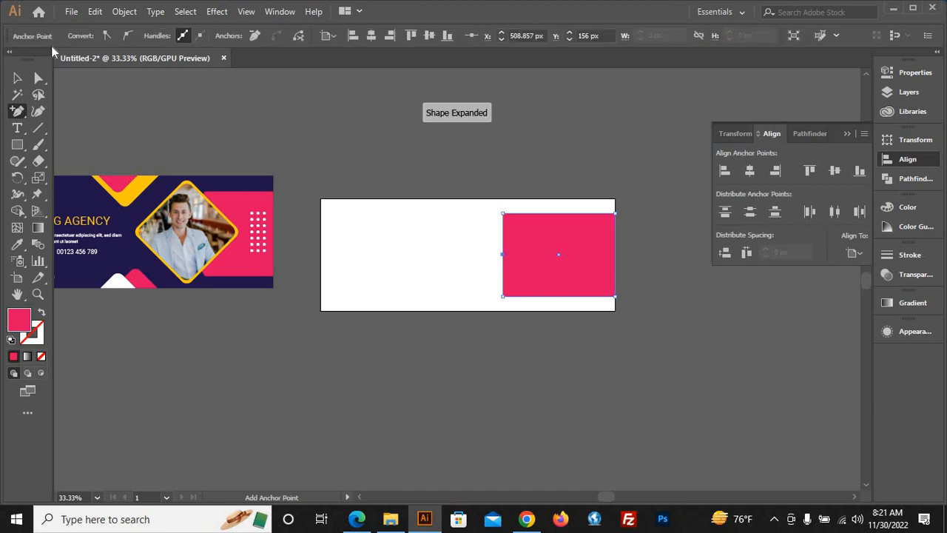
- Move the middle anchor point of the pink rectangle's left edge outward by about 40 px to form a pointed end
left_click(39, 77)
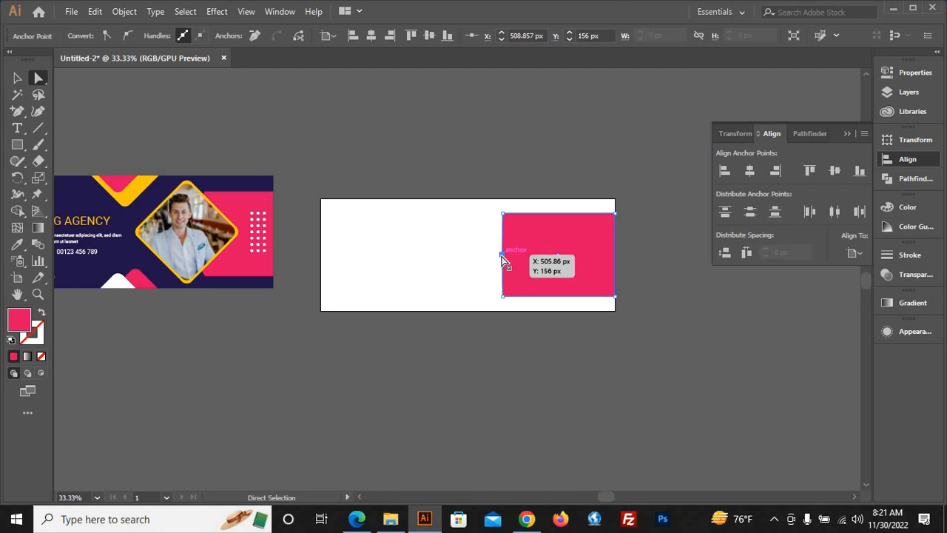
mouse_move(502, 256)
left_mouse_down()
mouse_move(489, 256)
mouse_move(501, 256)
left_mouse_up()
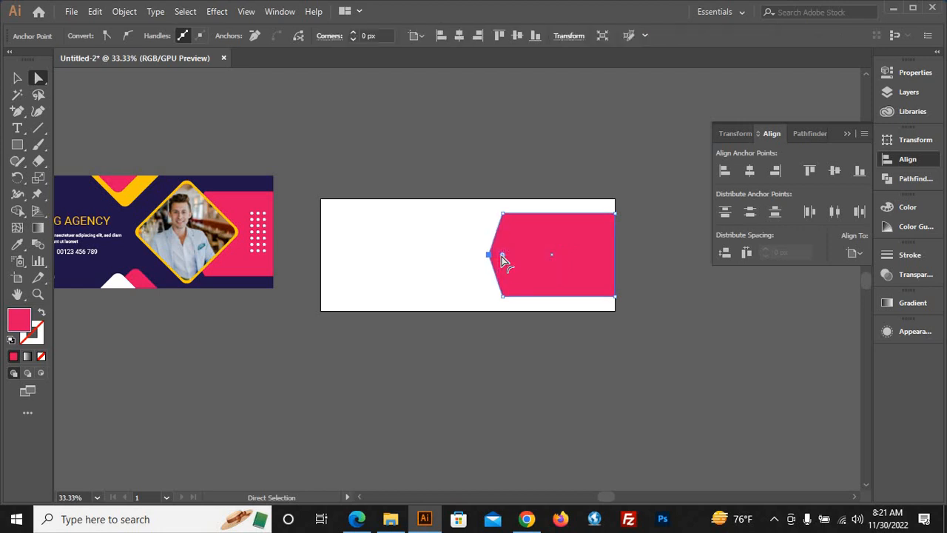
left_click(17, 78)
left_click(518, 205)
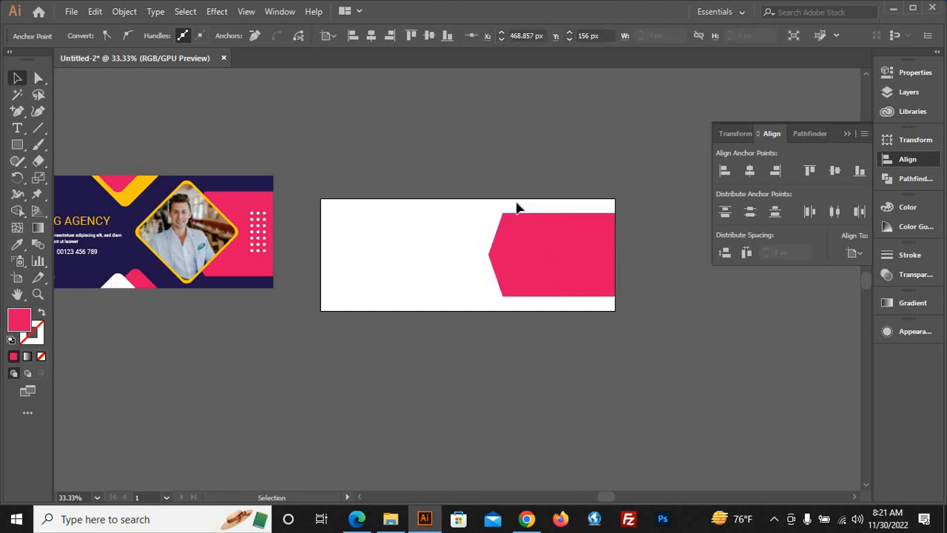
- Try to round all corners of the pink pointed shape
left_click(518, 262)
left_click(38, 78)
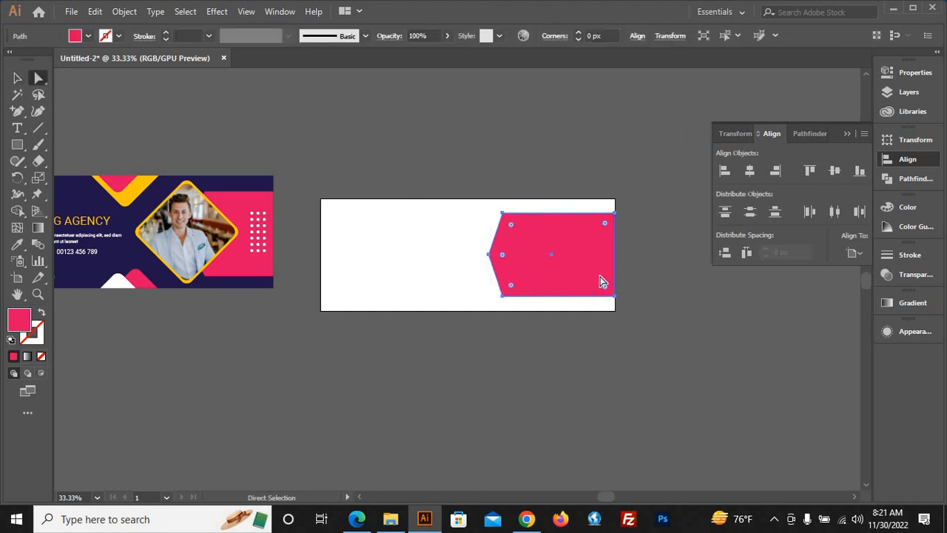
left_click_drag(509, 259, 435, 265)
left_click(437, 265)
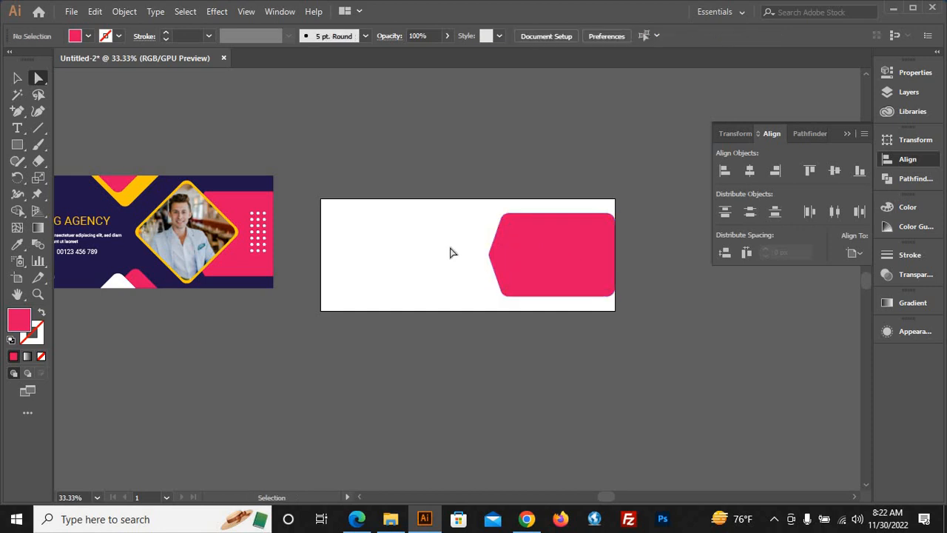
key("ctrl+z")
key("ctrl+z")
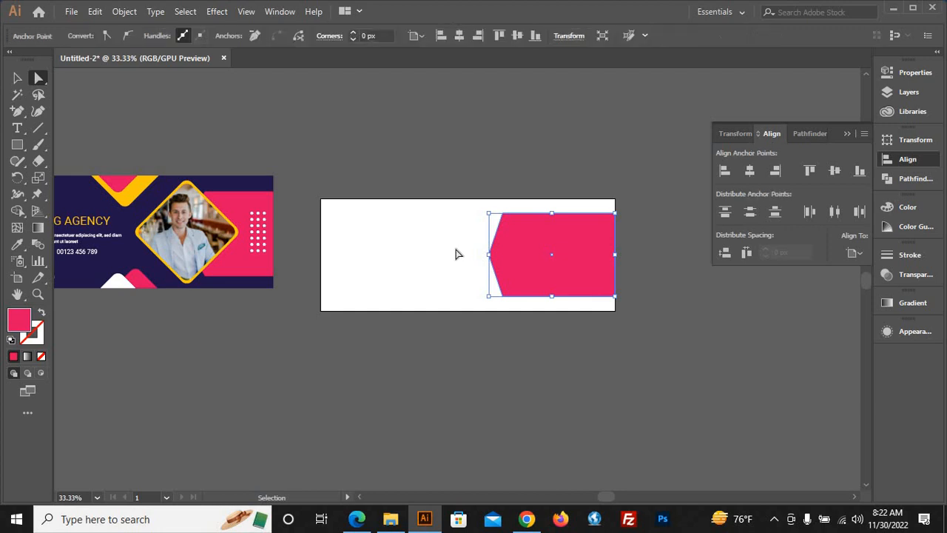
- Try to round the left tip and the lower-left corner of the pink shape together
left_click(477, 272)
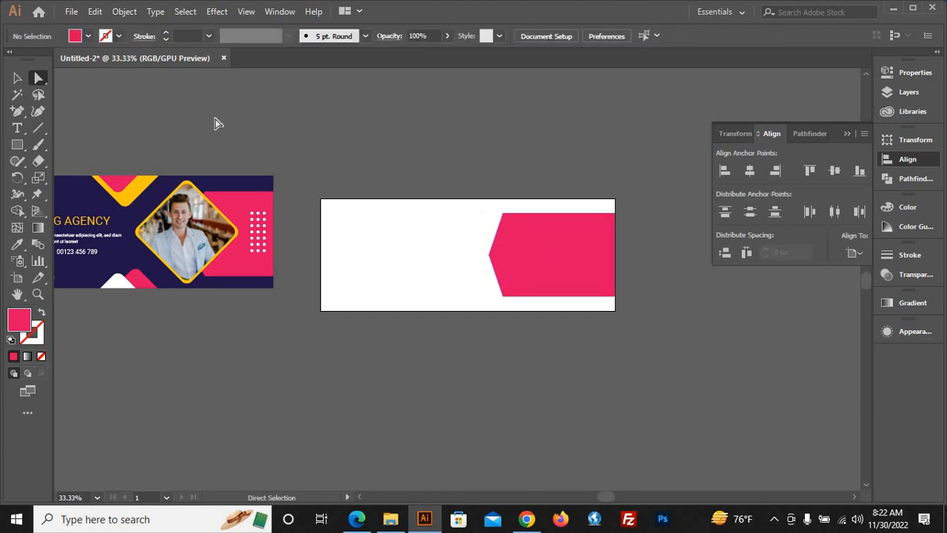
left_click_drag(550, 302, 551, 304)
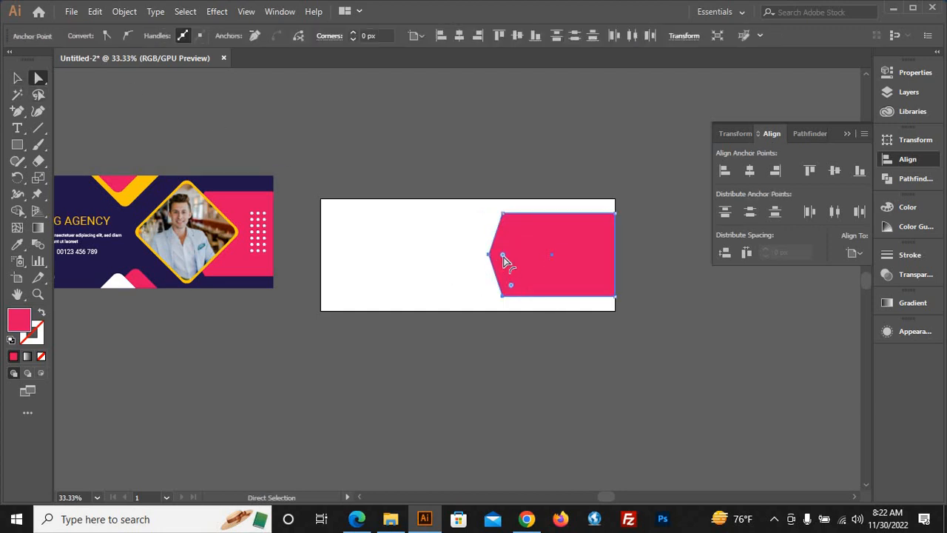
left_click(693, 352)
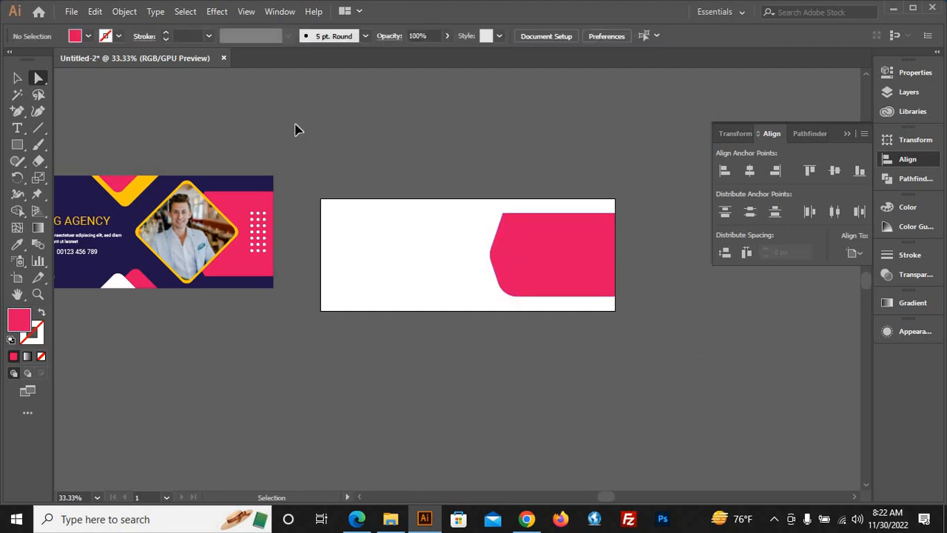
key("ctrl+z")
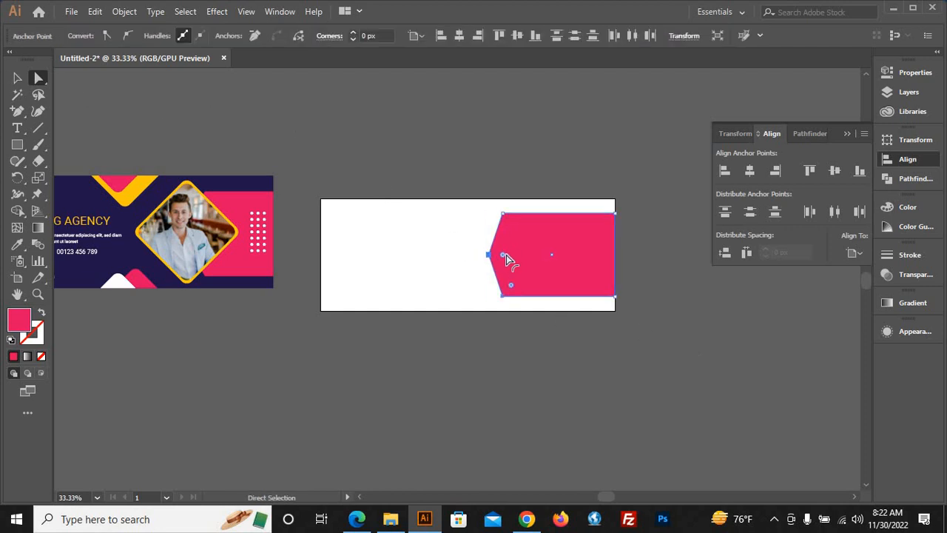
- Slightly round only the left tip of the pink shape
left_click_drag(504, 254, 509, 255)
left_click(18, 79)
left_click(469, 170)
- Shift the pink shape to the right so that its right end overhangs the artboard
left_click_drag(578, 275, 602, 275)
left_click(740, 351)
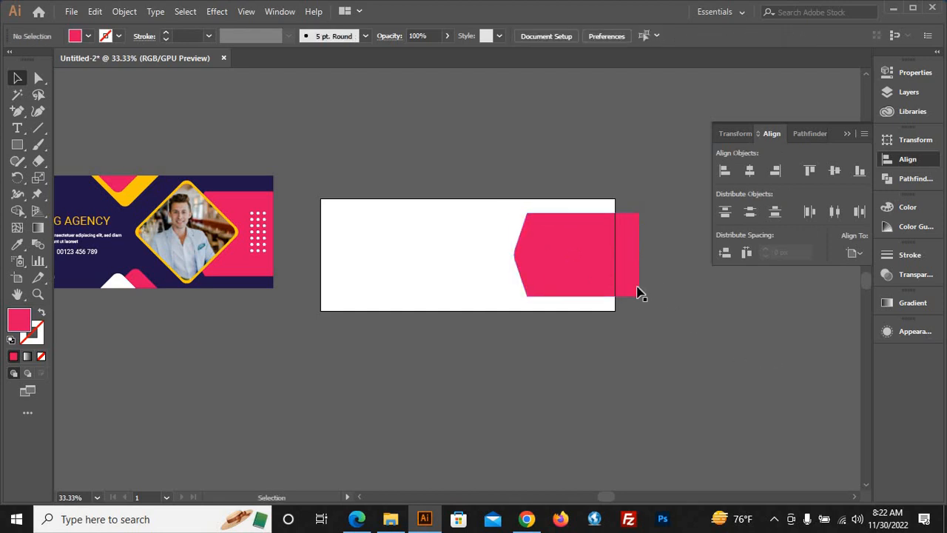
left_click_drag(612, 284, 621, 285)
left_click(674, 351)
scroll(685, 281, "down", 2)
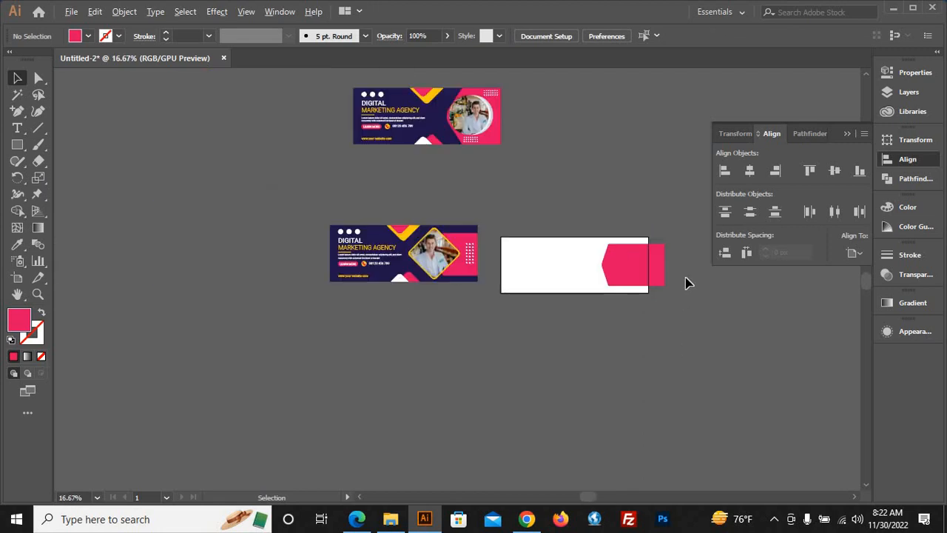
scroll(659, 277, "up", 2)
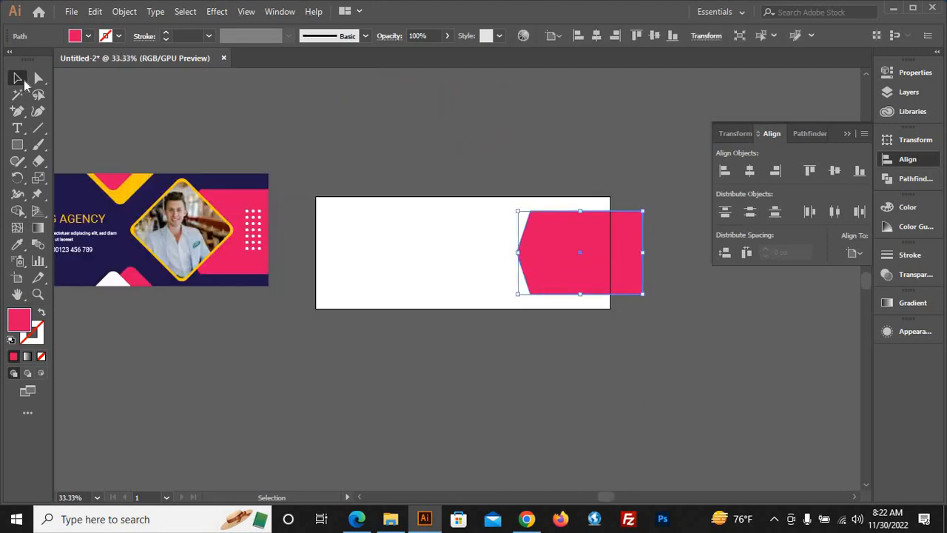
- Align the pink shape's two right-hand anchor points to the artboard's right edge, leaving the left tip in place
key("a")
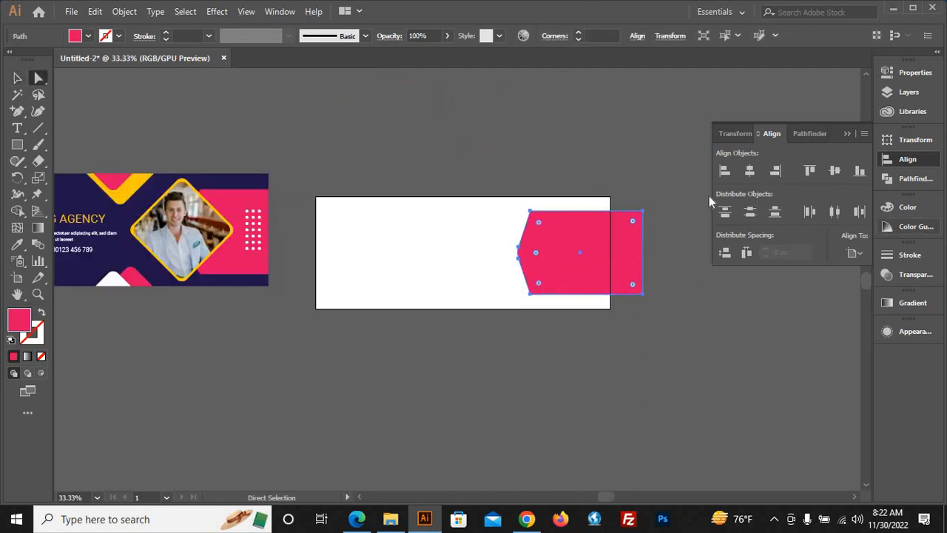
left_click_drag(681, 192, 633, 307)
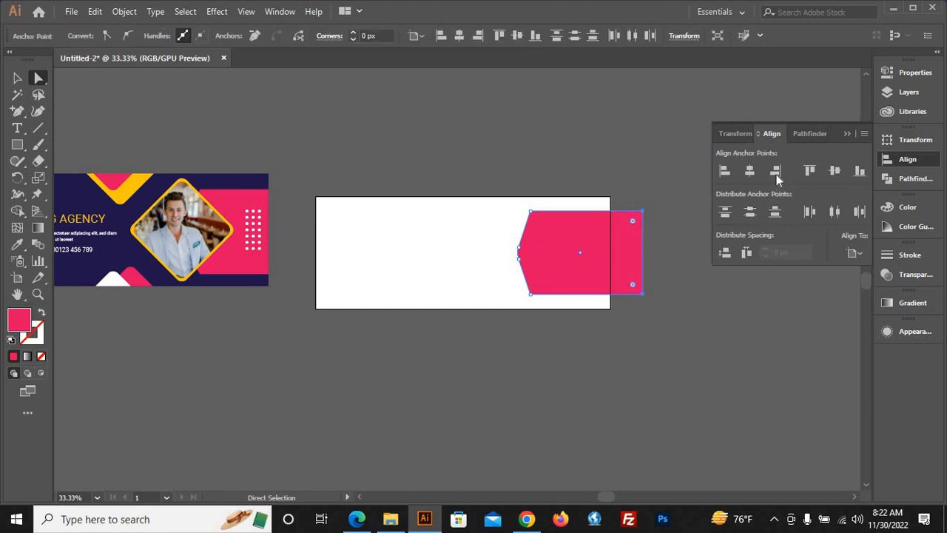
left_click(776, 170)
left_click(17, 79)
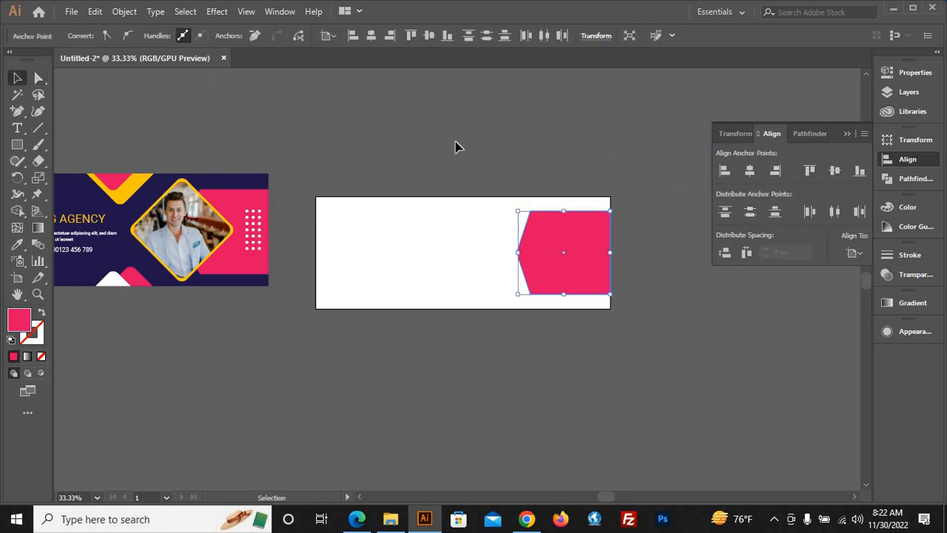
left_click(456, 147)
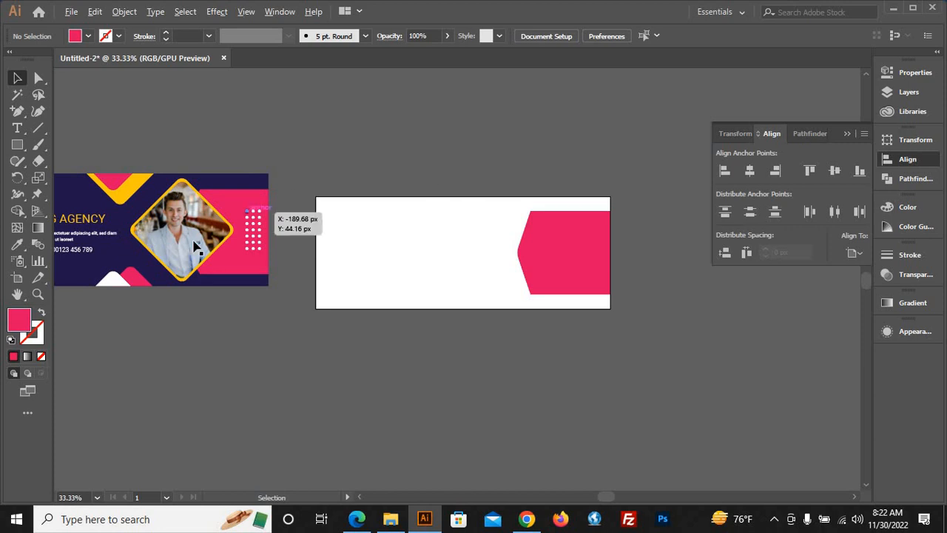
- Draw a small pink square in the empty area below the artboard
scroll(193, 256, "down", 1)
scroll(193, 256, "up", 1)
scroll(486, 333, "down", 1)
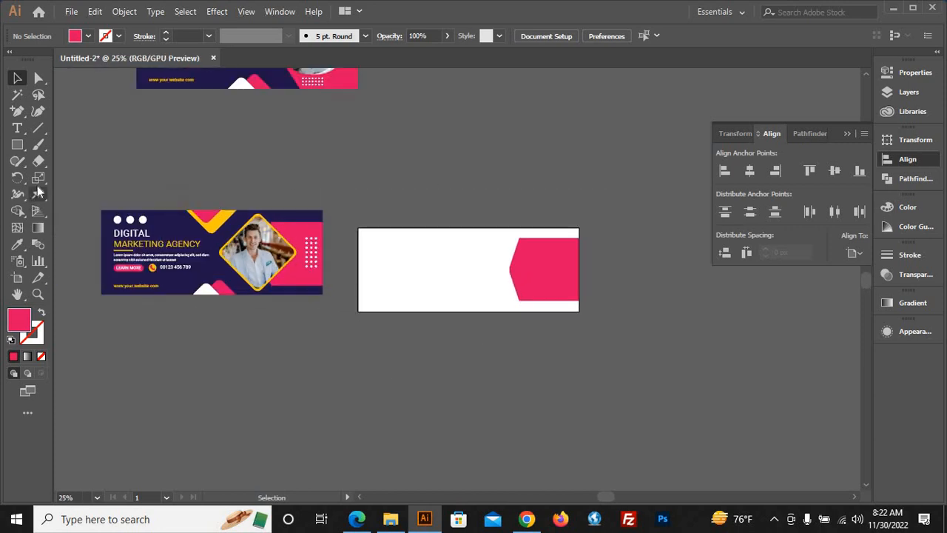
left_click(23, 150)
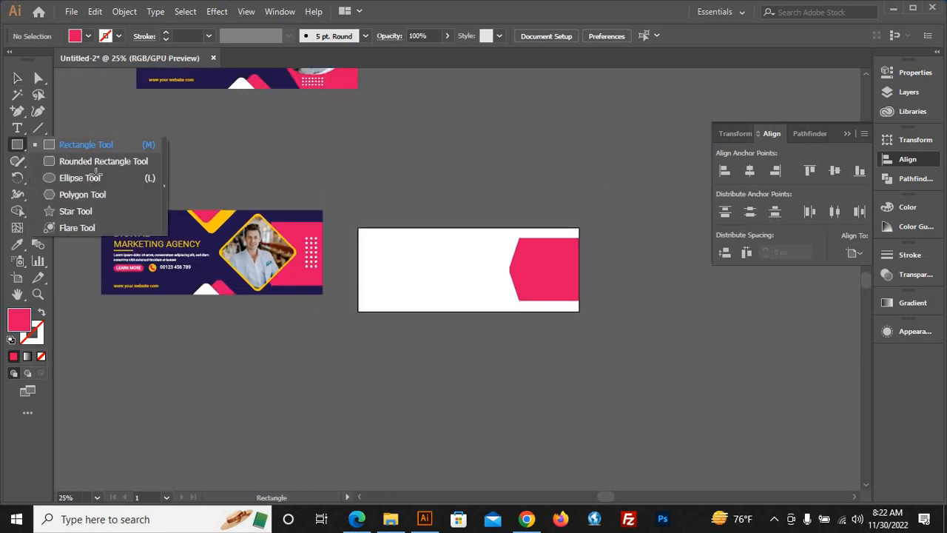
left_click(74, 145)
left_click_drag(424, 371, 458, 400)
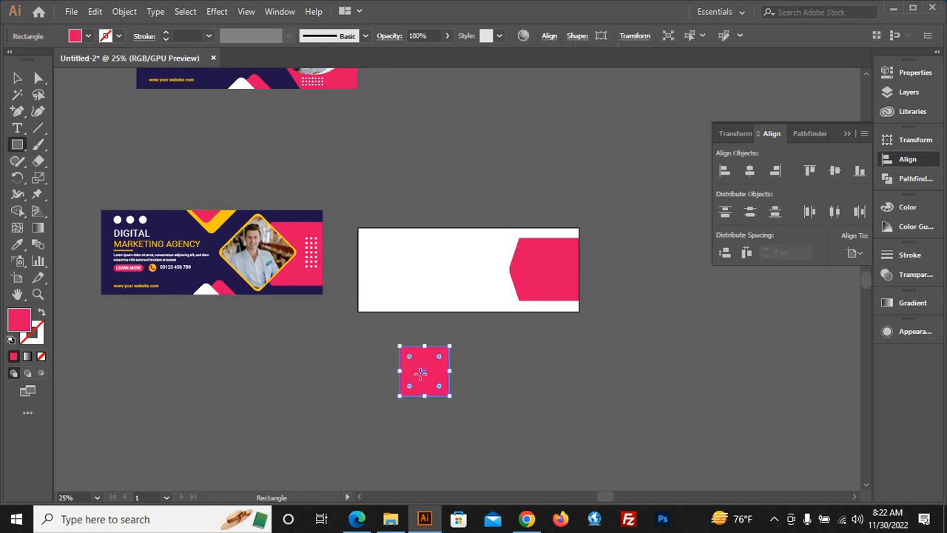
- Rotate the pink square to 315° so that it forms a diamond
left_click(17, 78)
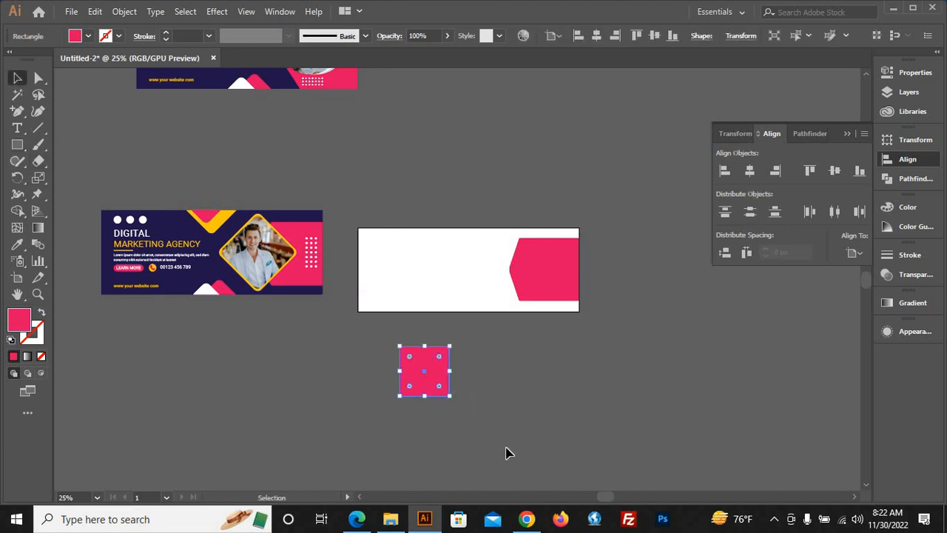
left_click_drag(451, 397, 433, 405)
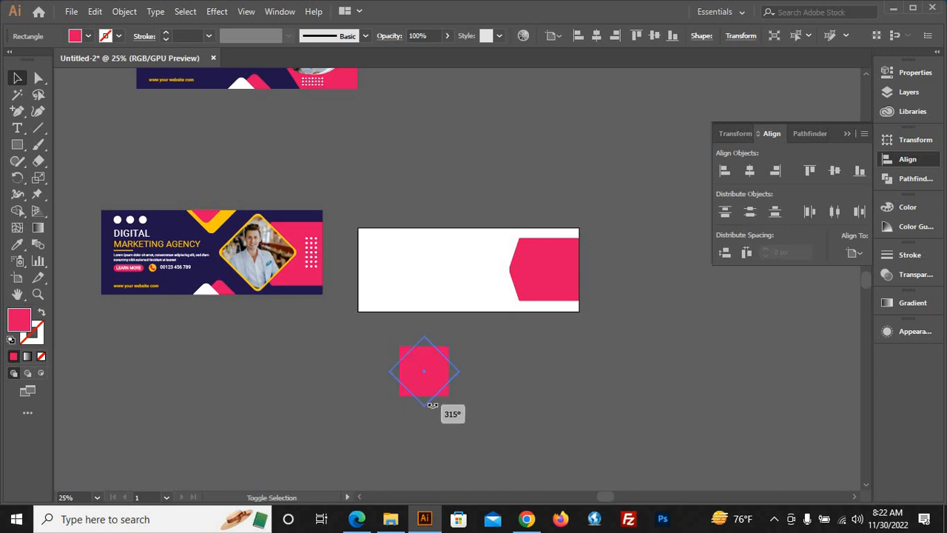
left_click(477, 421)
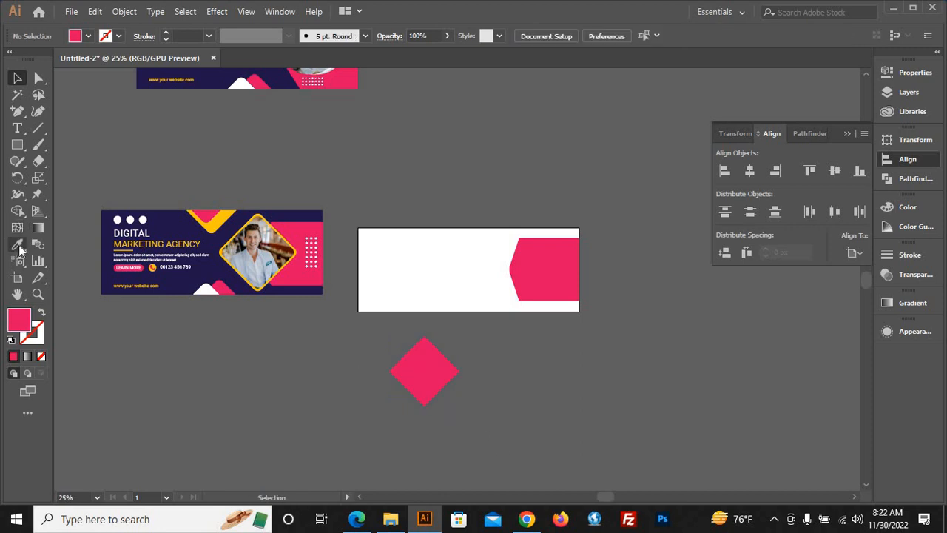
- Recolour the pink diamond with the yellow sampled from the chevron at the top of the reference banner
left_click(17, 244)
left_click(219, 218)
left_click(17, 77)
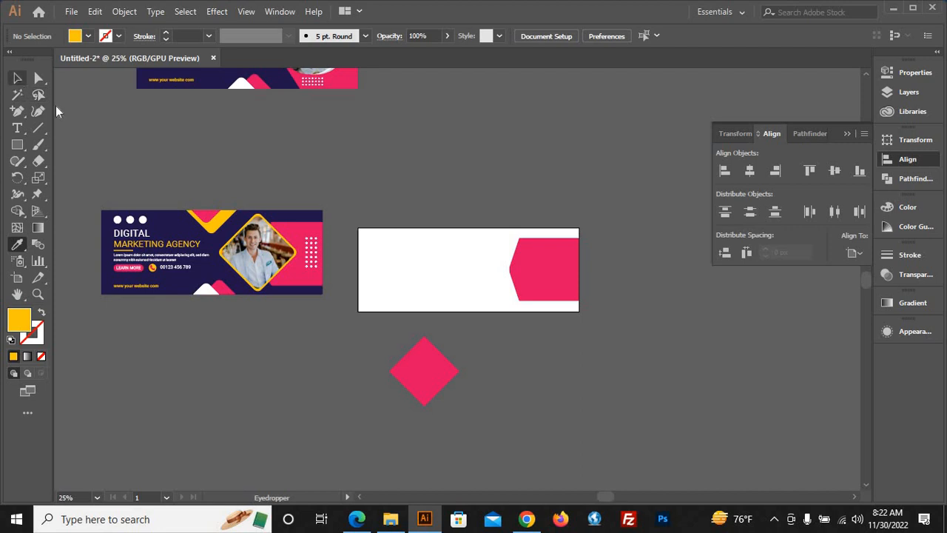
left_click(428, 368)
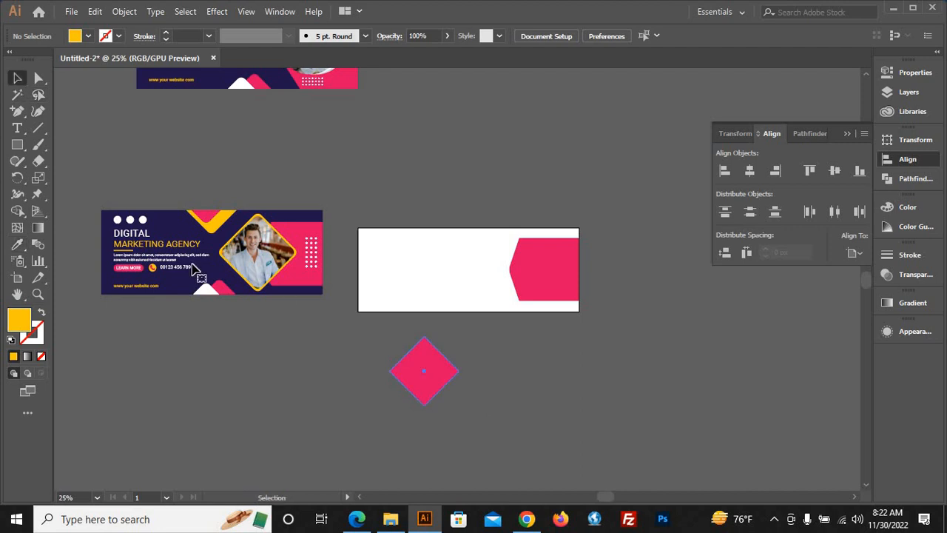
left_click(17, 244)
left_click(226, 217)
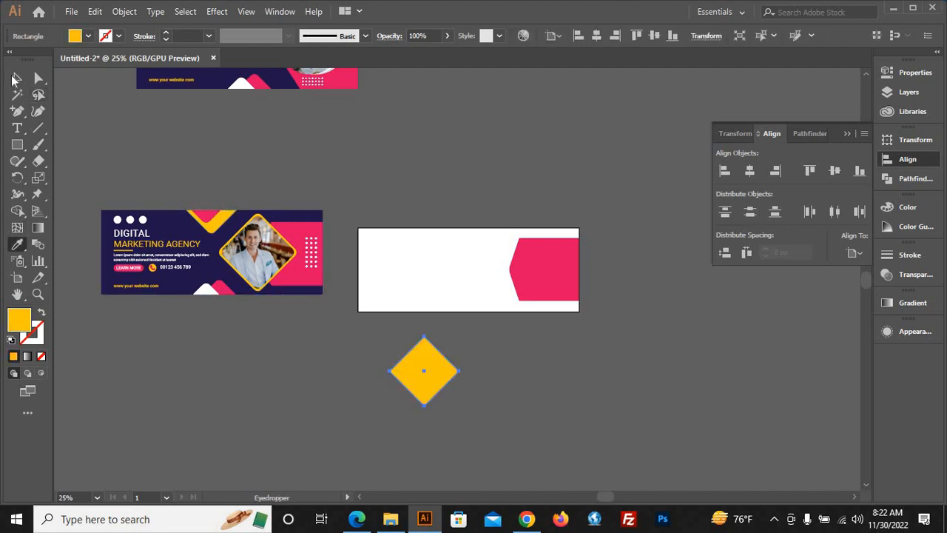
key("v")
- Place the yellow diamond over the pink shape's left tip and give its corners a slight rounding
left_click_drag(453, 353, 523, 290)
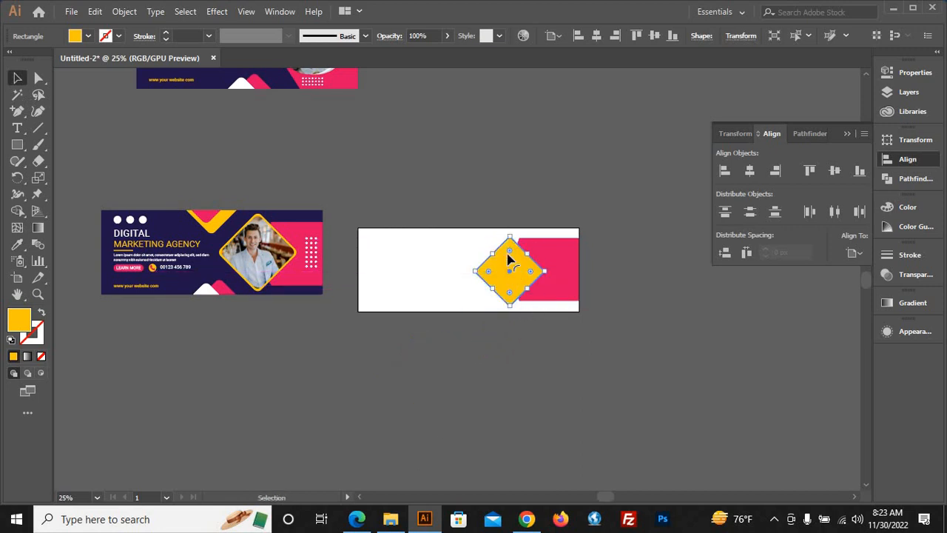
left_click_drag(508, 252, 509, 259)
left_click(612, 384)
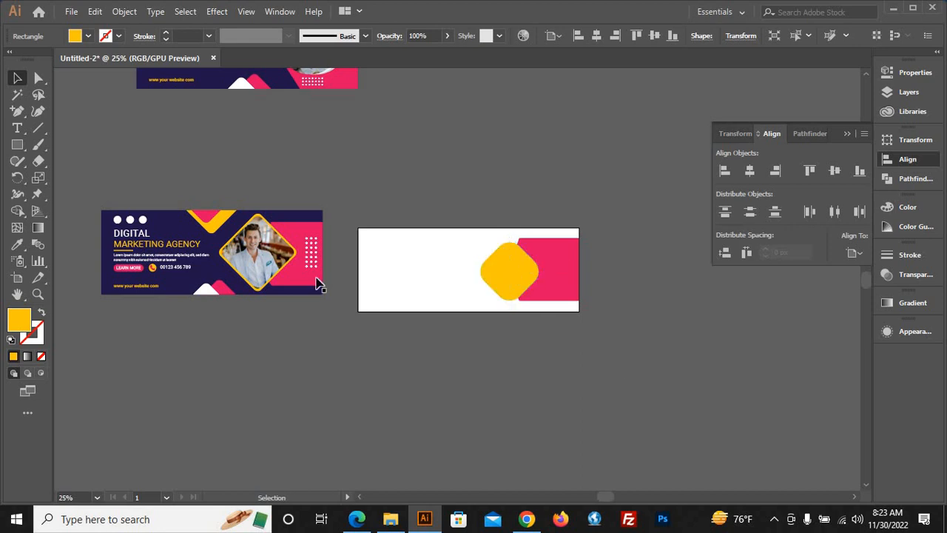
scroll(518, 270, "up", 3)
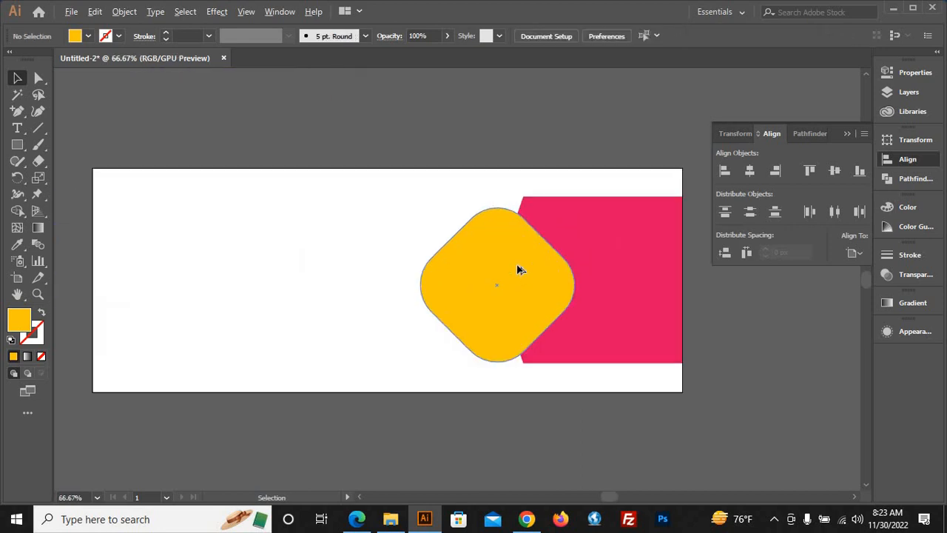
left_click(518, 271)
left_click_drag(503, 245, 498, 194)
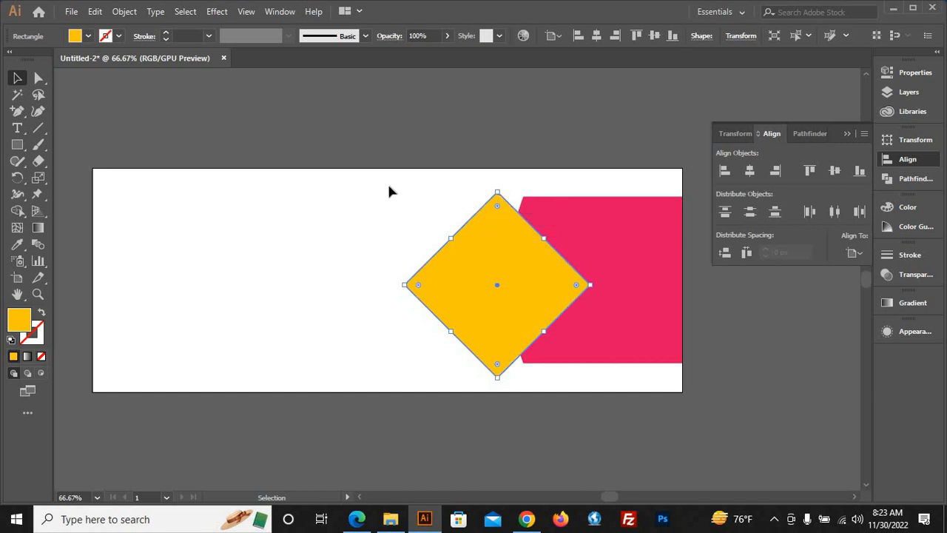
- Duplicate the yellow diamond into the empty area to the right of the artboard
scroll(389, 185, "down", 1)
left_click(600, 431)
left_click_drag(477, 268, 782, 314)
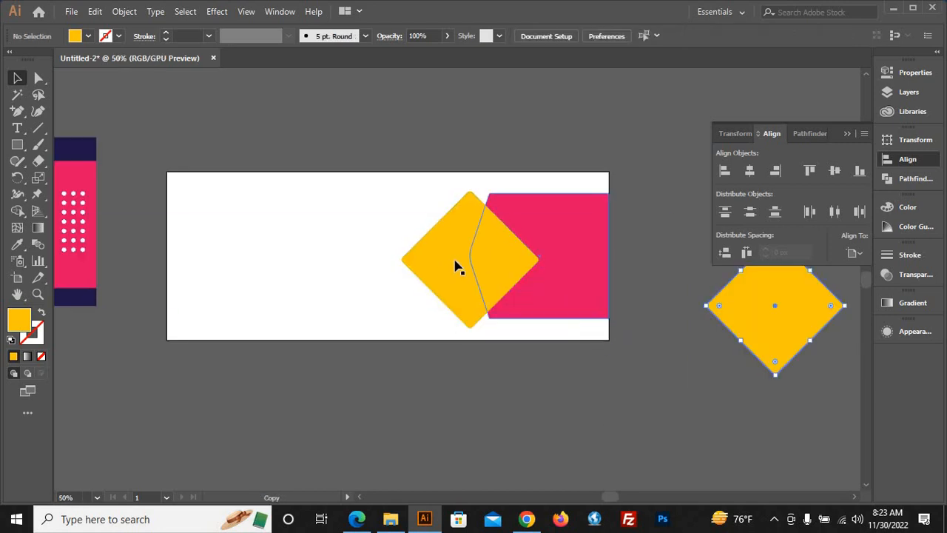
- Round the corners of the yellow diamond on the artboard to a radius of about 31 px
scroll(570, 404, "down", 1)
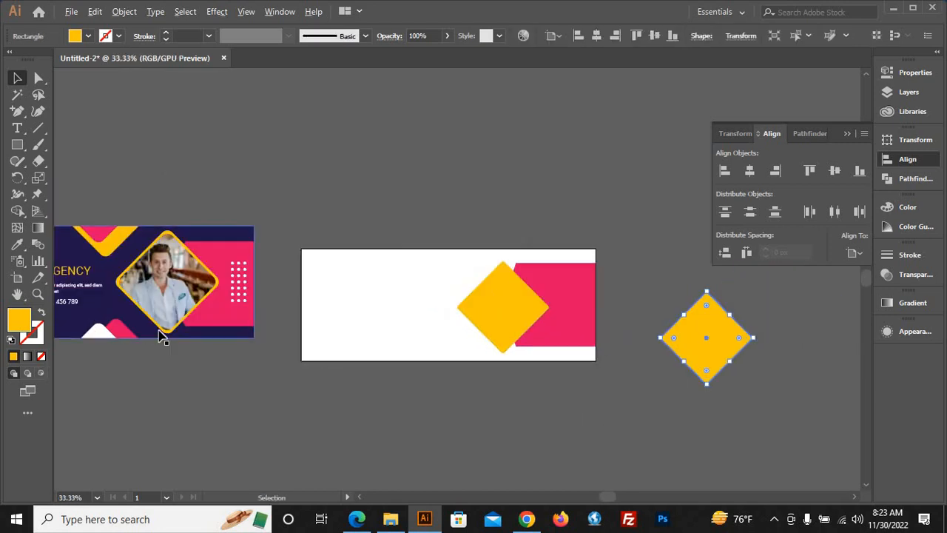
scroll(161, 337, "up", 1)
scroll(144, 328, "down", 1)
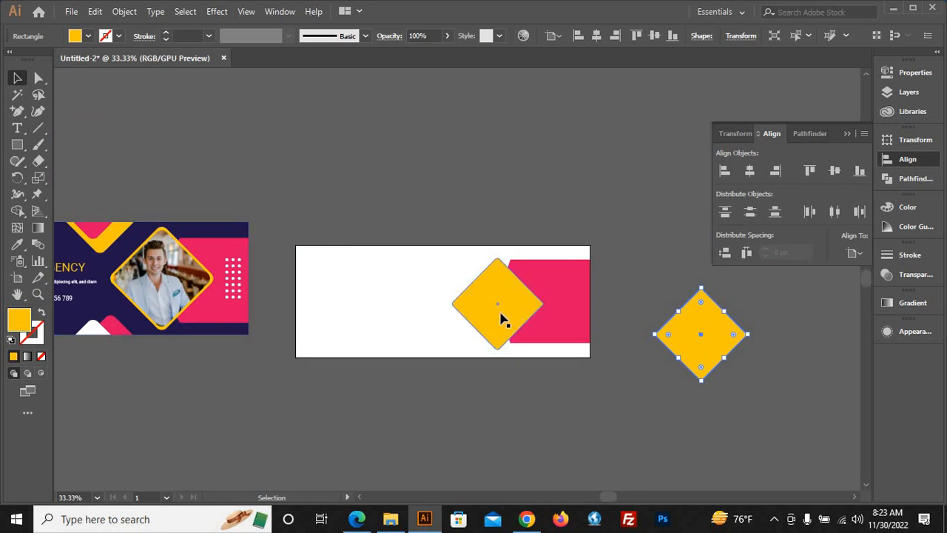
left_click(498, 283)
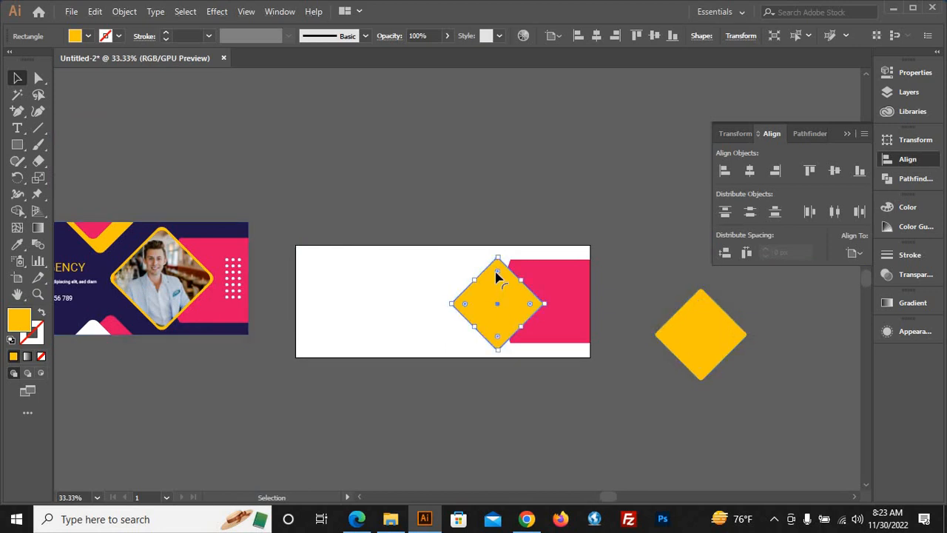
left_click_drag(498, 275, 497, 277)
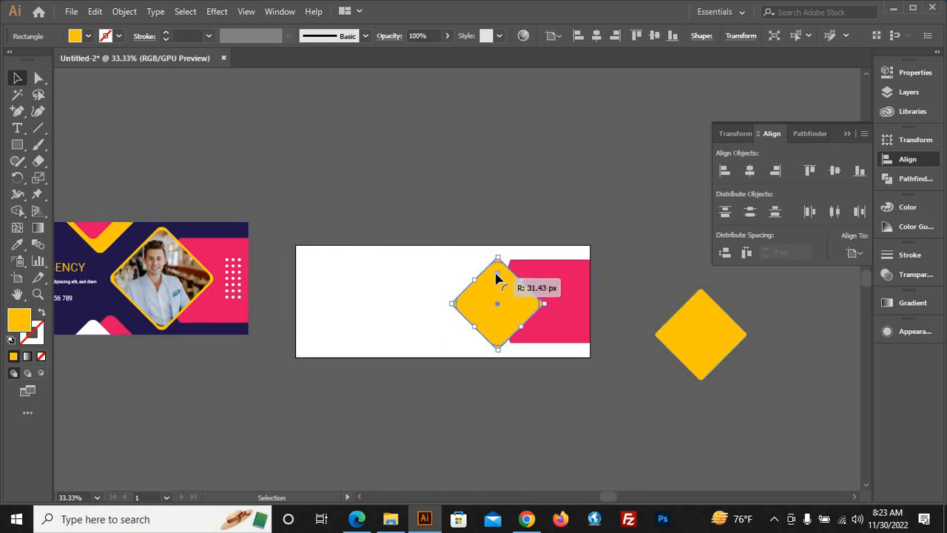
left_click(582, 417)
- Copy the rounded yellow diamond in place and recolour the copy with the navy sampled from the reference banner's background
left_click(486, 315)
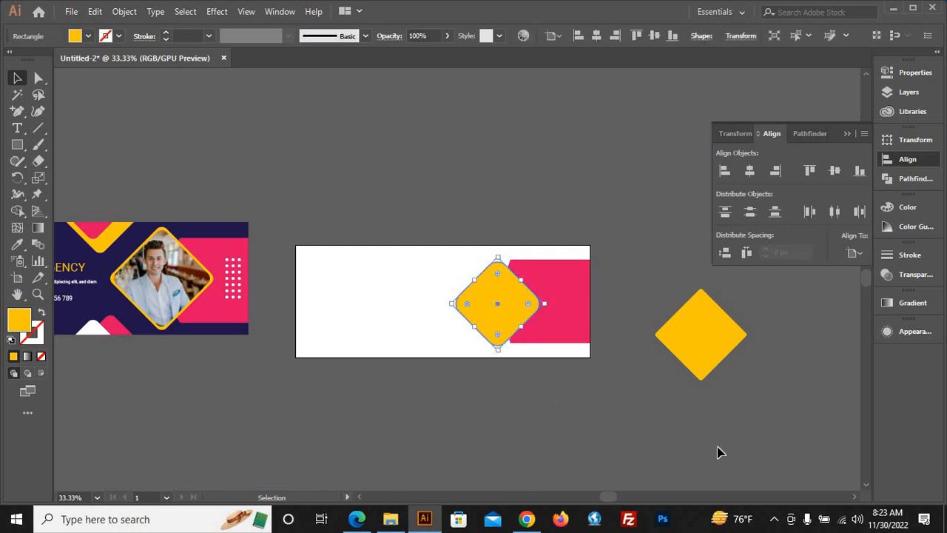
key("a")
left_click(17, 244)
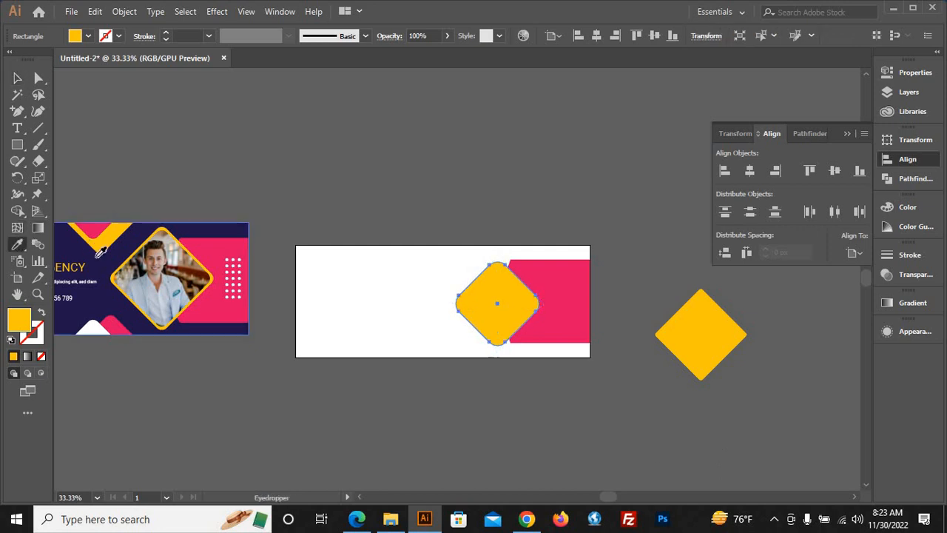
left_click(102, 255)
key("v")
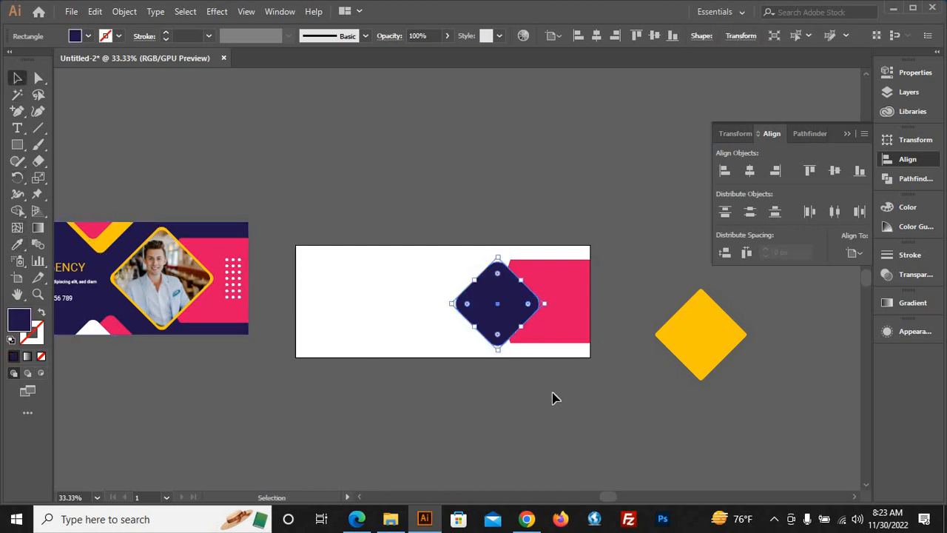
- Scale the navy diamond down about its centre so the yellow diamond beneath forms an even border around it
left_click(499, 349)
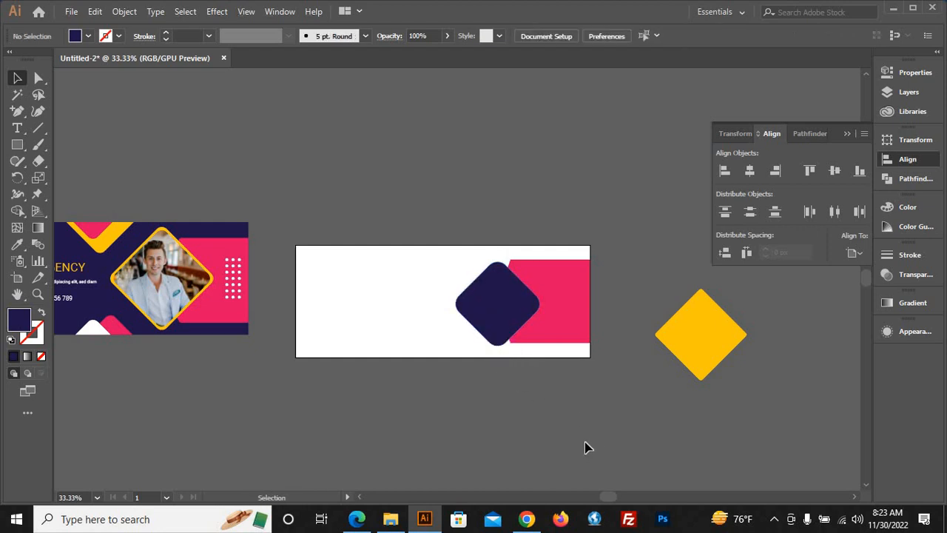
left_click(502, 308)
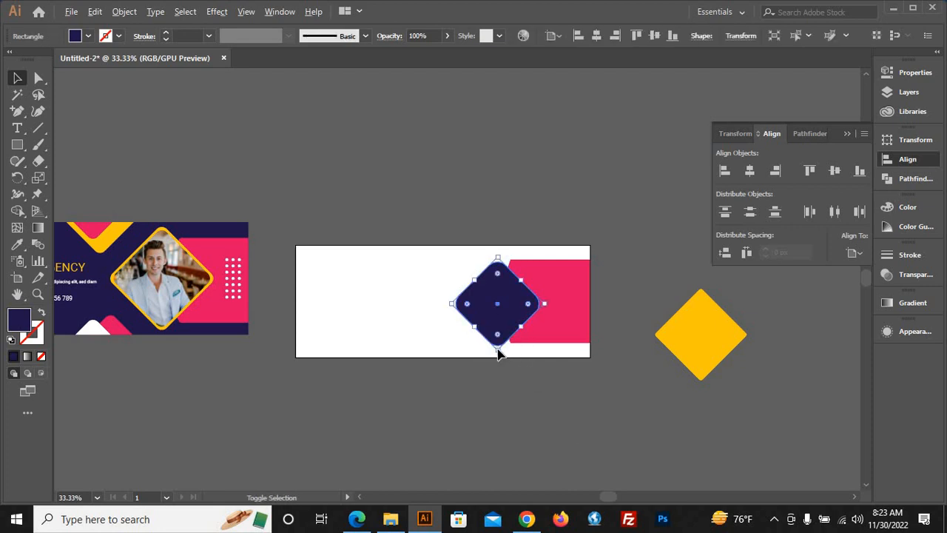
left_click_drag(499, 345, 509, 372)
left_click(640, 453)
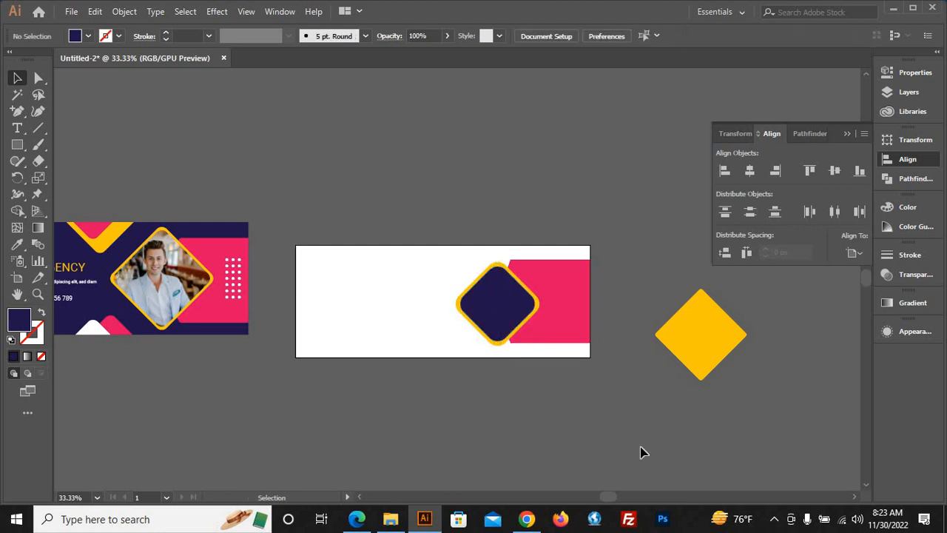
- Enlarge the navy diamond slightly about its centre to make the yellow border thinner
scroll(552, 378, "up", 3)
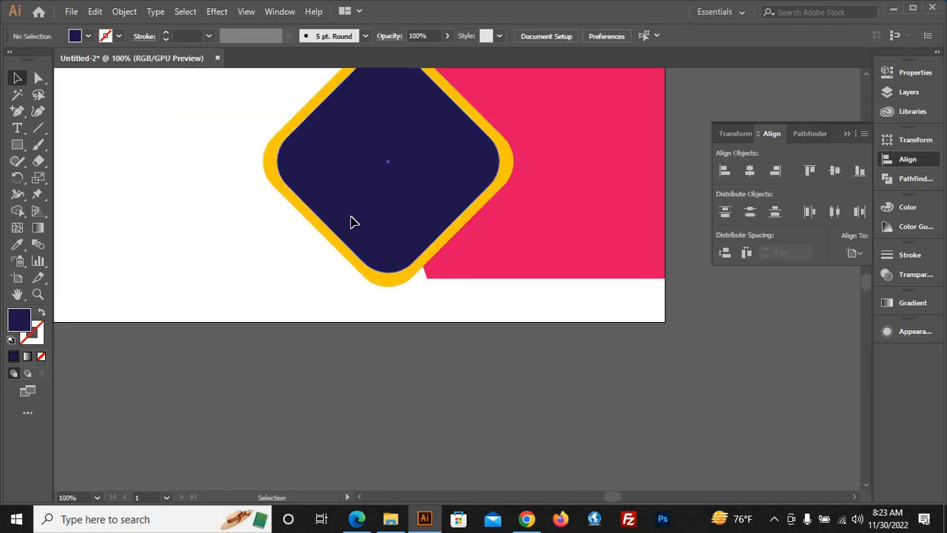
left_click(394, 284)
left_click_drag(390, 287, 390, 293)
left_click(558, 368)
scroll(570, 385, "down", 3)
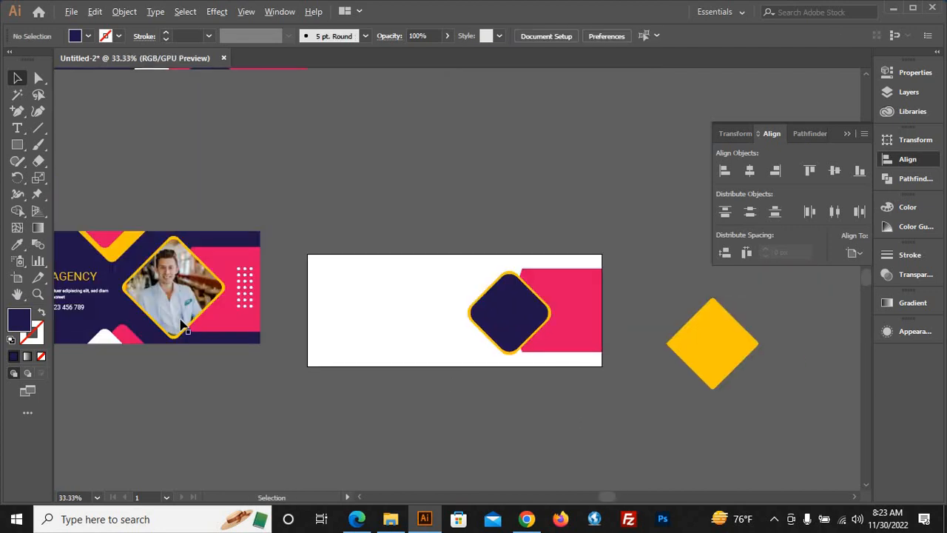
- Duplicate the reference banner with the diamond photo into the empty area above the artboard and ungroup the copy
scroll(294, 351, "down", 2)
left_click_drag(227, 315, 492, 197)
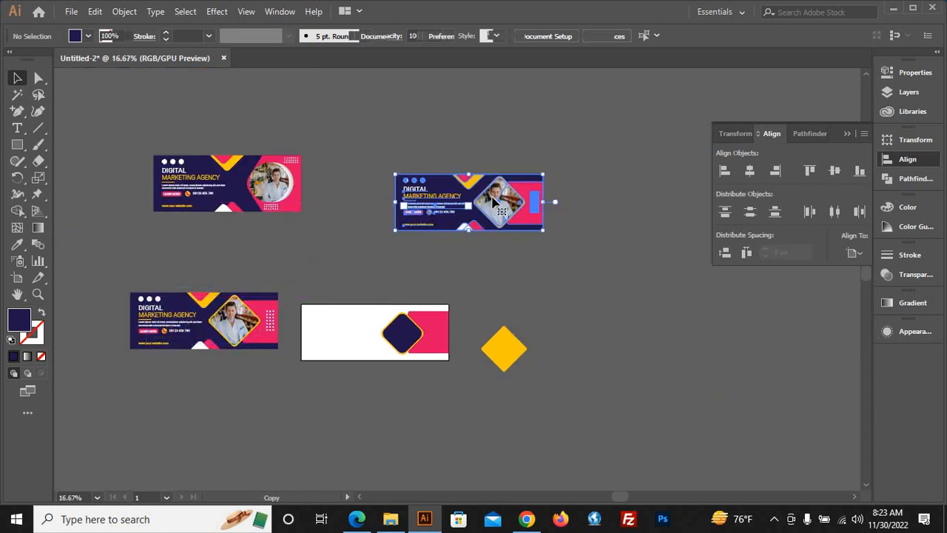
right_click(492, 198)
left_click(530, 312)
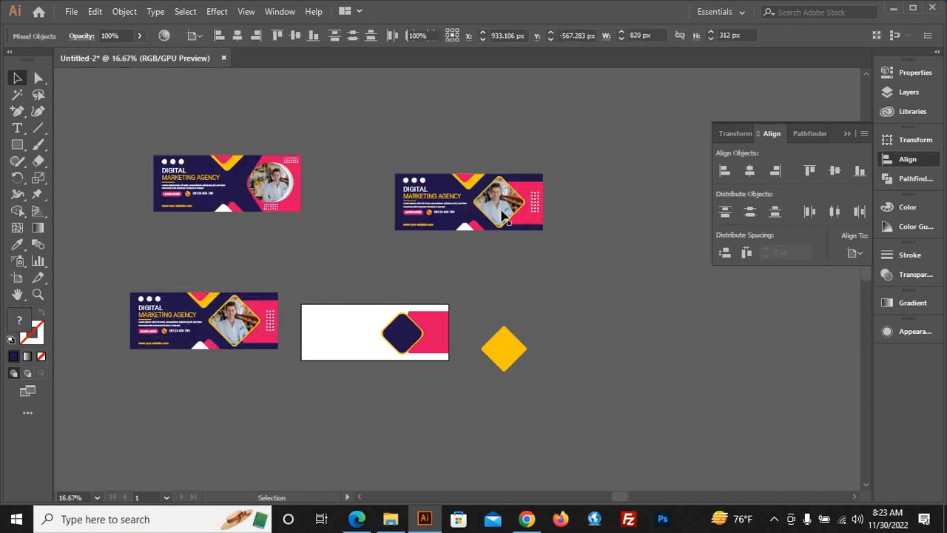
- Pull the diamond photo out of the copied banner, release its clipping mask and move the full photo below the empty mask shape
left_click_drag(507, 206, 589, 250)
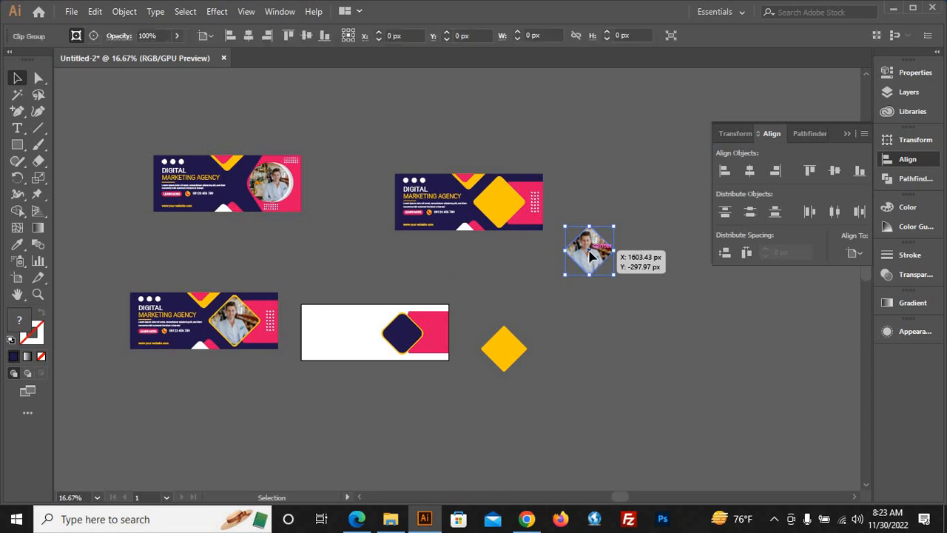
right_click(589, 250)
left_click(665, 370)
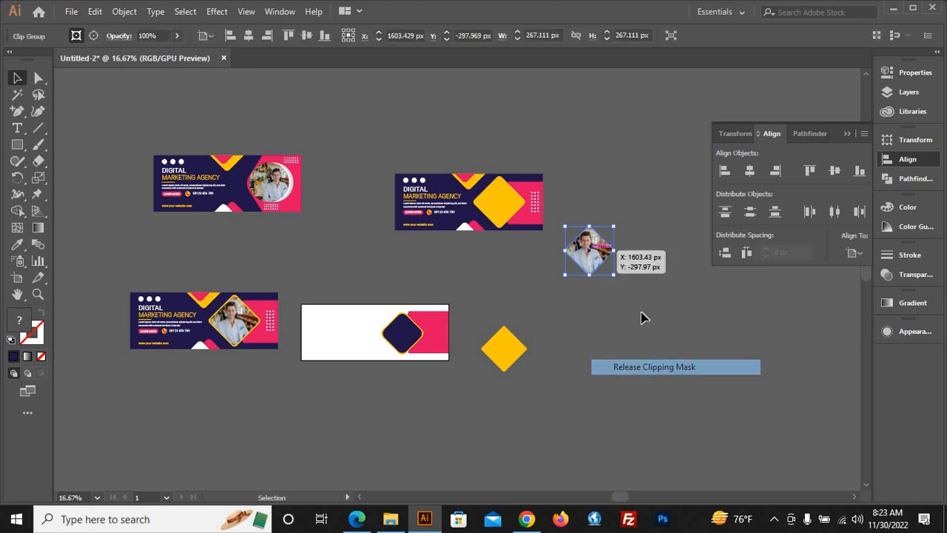
left_click(625, 288)
left_click_drag(620, 272, 668, 393)
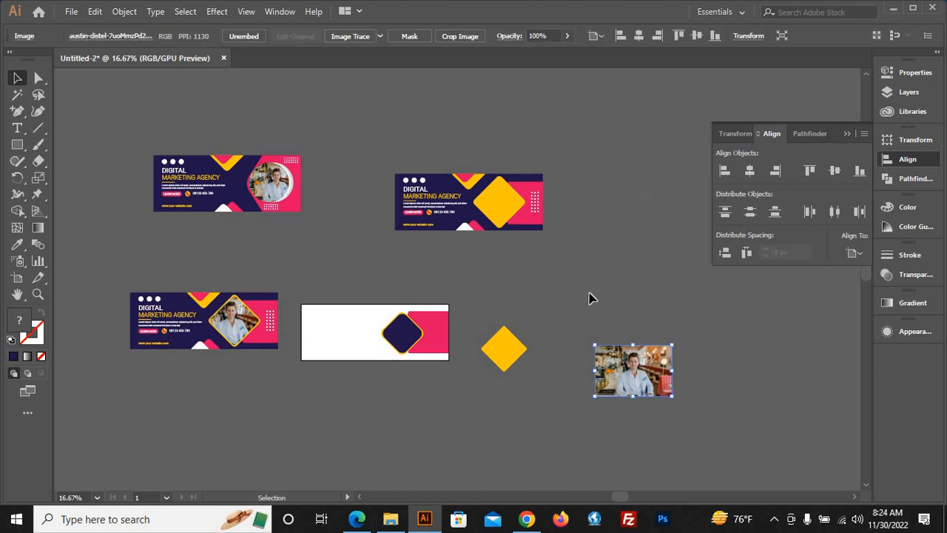
- Fill the unfilled diamond path left over from the released clipping mask with light blue
left_click_drag(588, 293, 588, 294)
left_click_drag(636, 210, 581, 276)
left_click(87, 35)
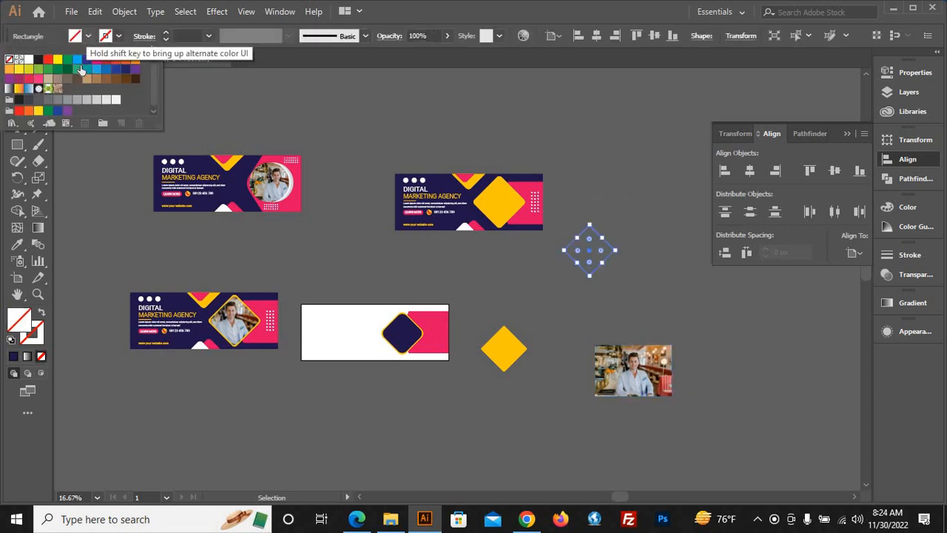
left_click(77, 58)
left_click(506, 115)
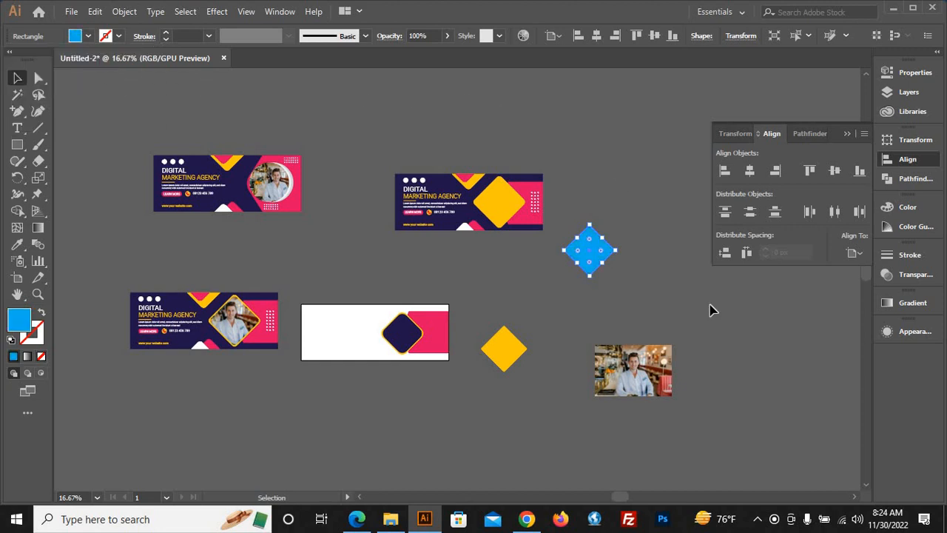
left_click(731, 421)
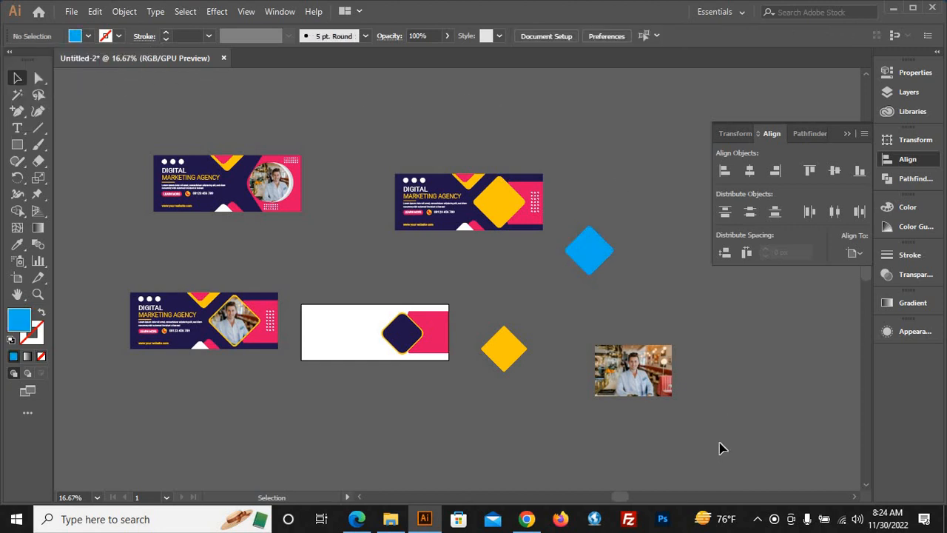
- Move the full photo onto the artboard so that it overlaps the navy diamond
left_click_drag(644, 388, 412, 359)
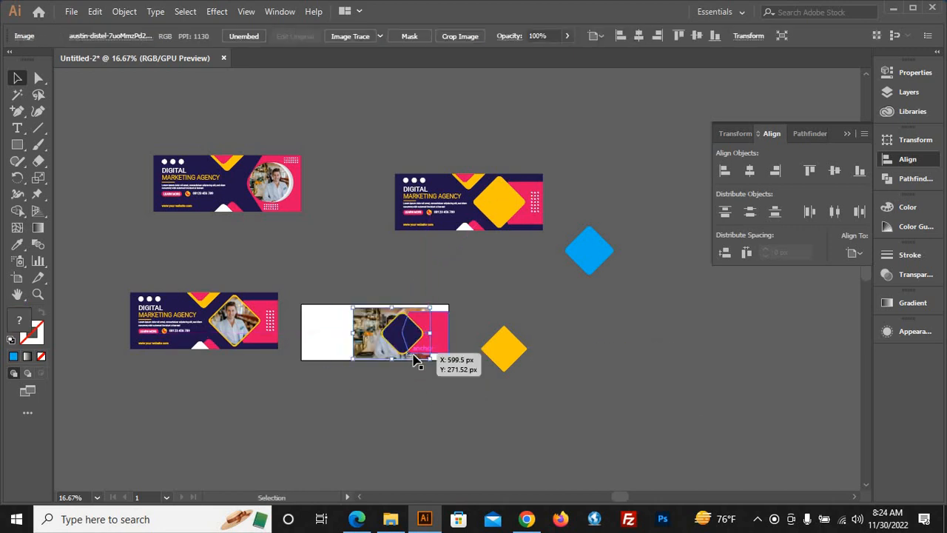
scroll(414, 356, "up", 3)
left_click(229, 383)
left_click_drag(239, 333, 189, 314)
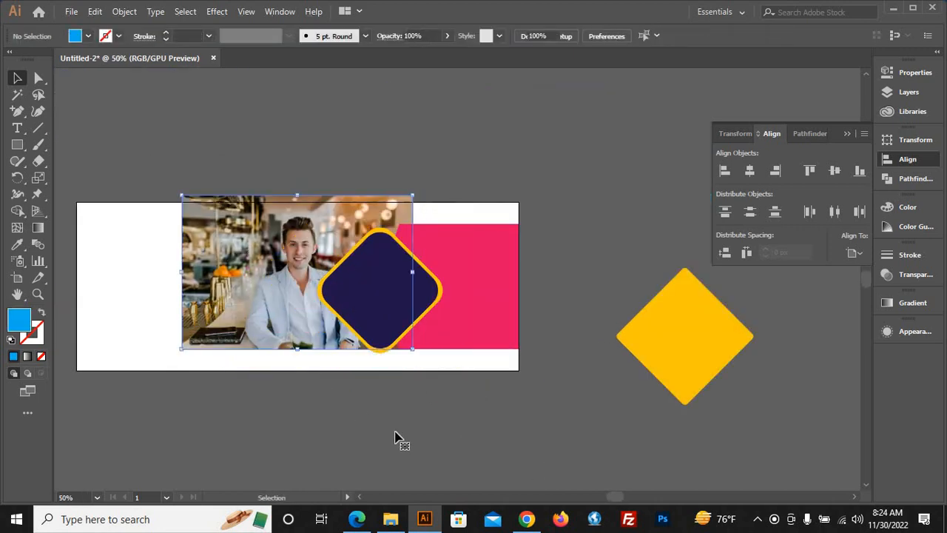
left_click(396, 428)
- Bring the photo to the front of the stacking order
left_click(226, 271)
right_click(225, 271)
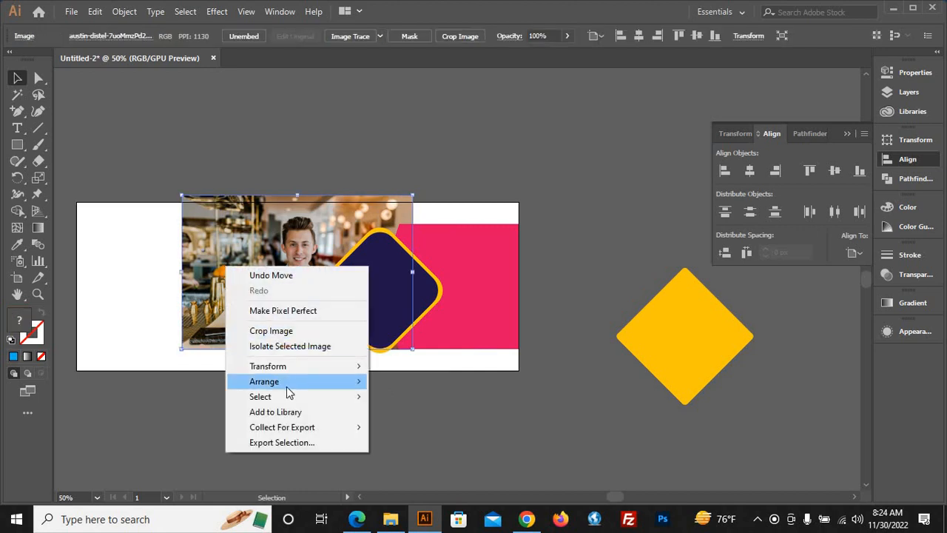
mouse_move(264, 382)
left_click(456, 382)
left_click(475, 430)
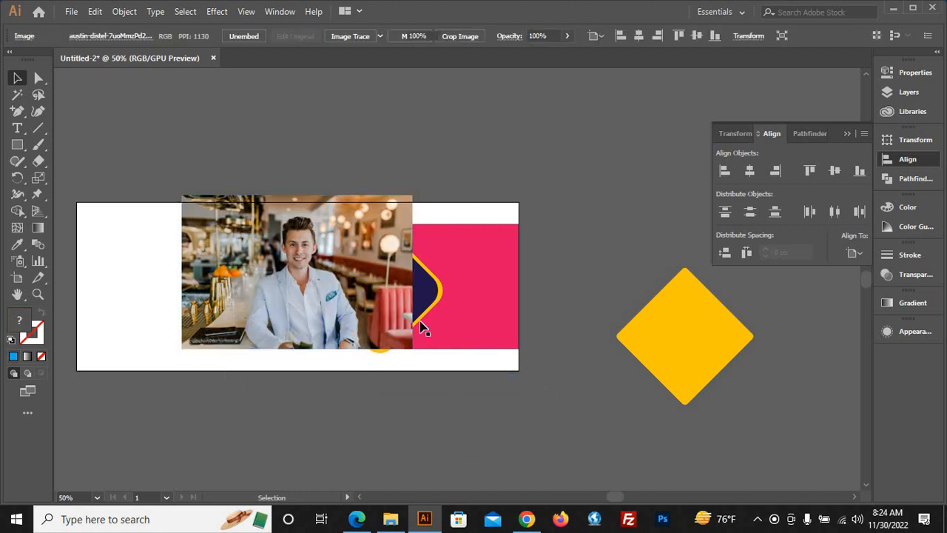
- Bring the navy diamond to the front so that it lies above the photo
left_click(419, 299)
right_click(419, 299)
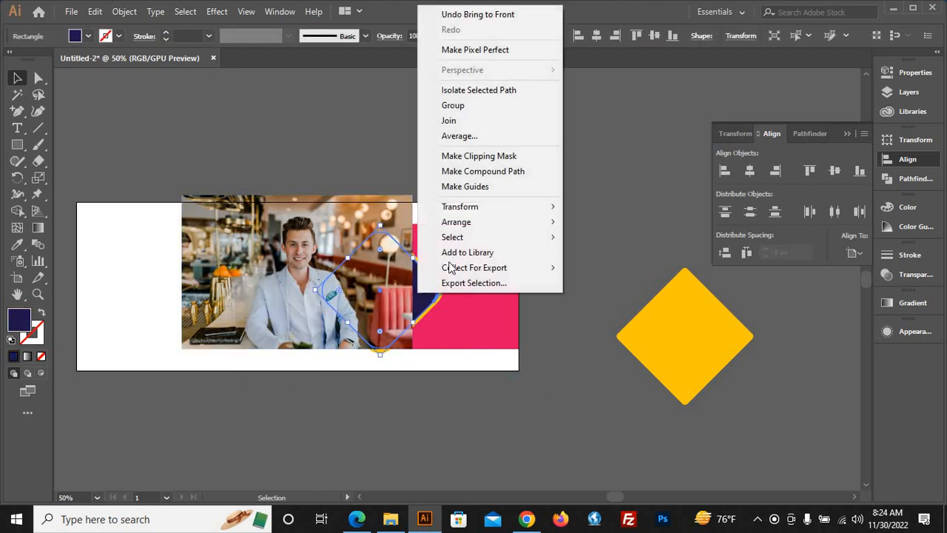
mouse_move(479, 224)
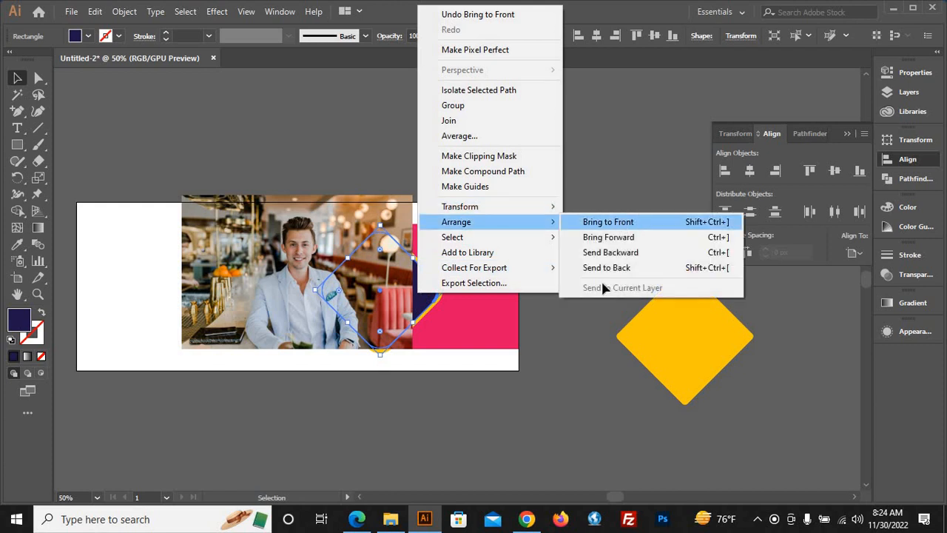
left_click(608, 222)
left_click(484, 404)
- Position the photo behind the navy diamond and scale it down proportionally until it just covers the diamond's height
left_click_drag(228, 293, 296, 310)
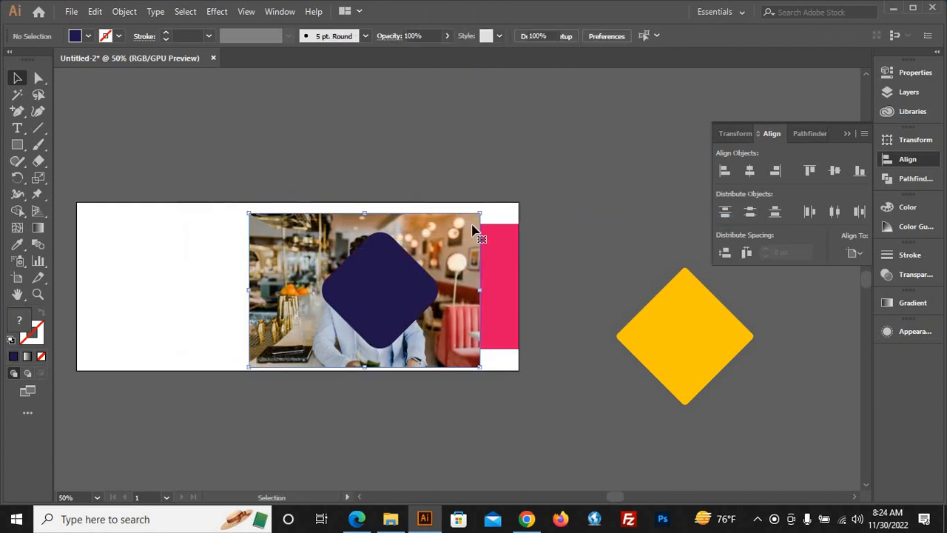
mouse_move(479, 213)
left_mouse_down()
mouse_move(492, 208)
mouse_move(467, 227)
left_mouse_up()
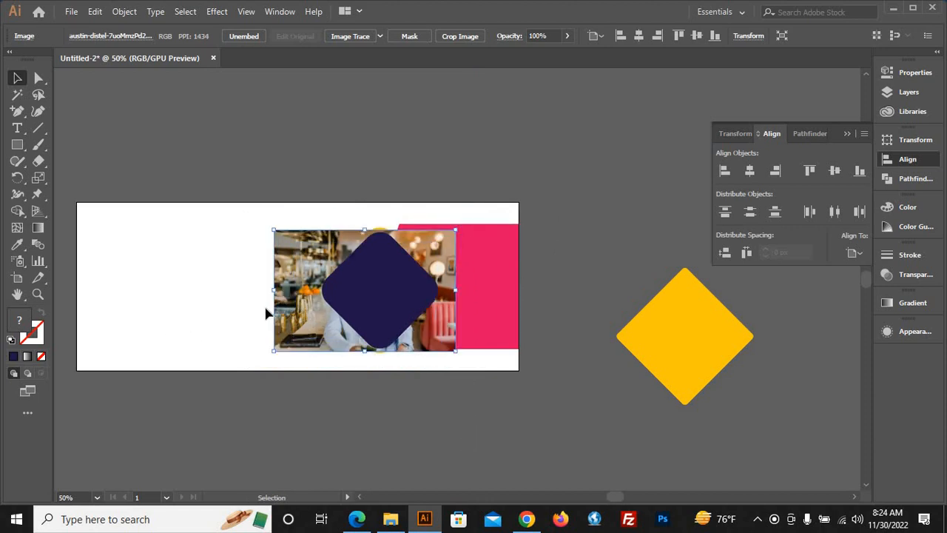
key("ctrl+1")
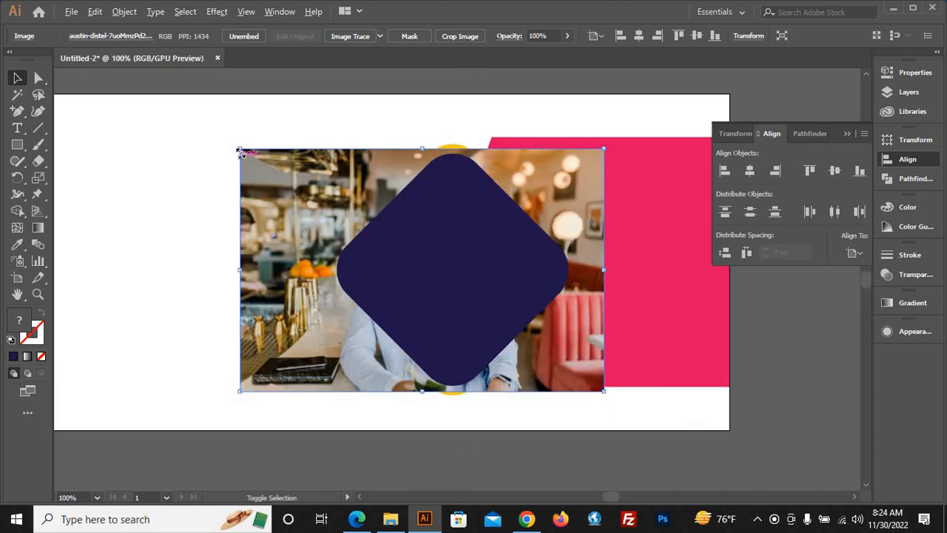
left_click_drag(240, 153, 264, 168)
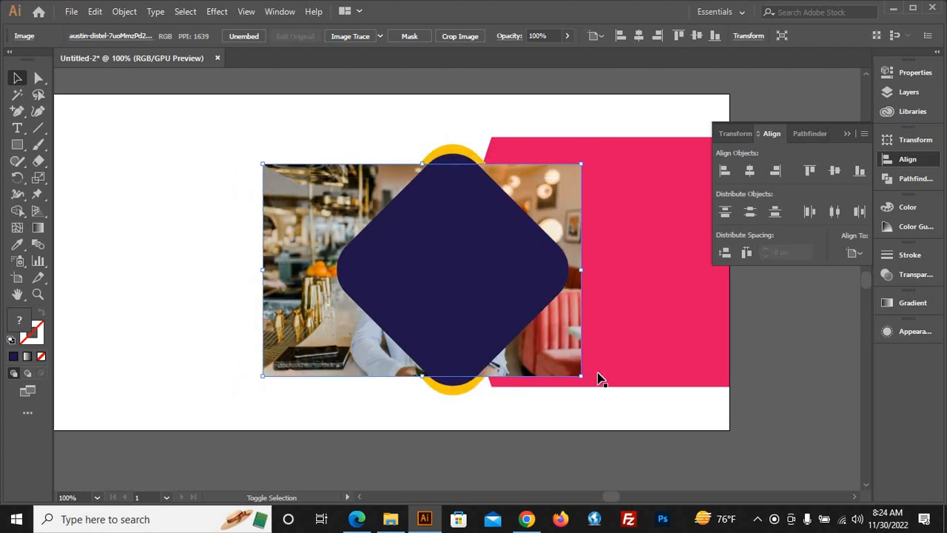
left_click_drag(582, 377, 600, 388)
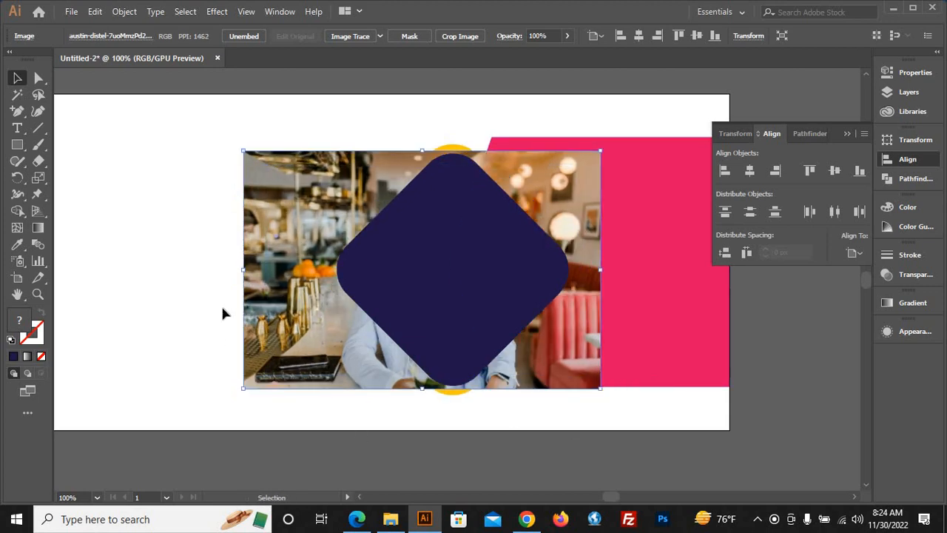
left_click_drag(266, 322, 276, 319)
left_click_drag(169, 271, 407, 273)
right_click(407, 273)
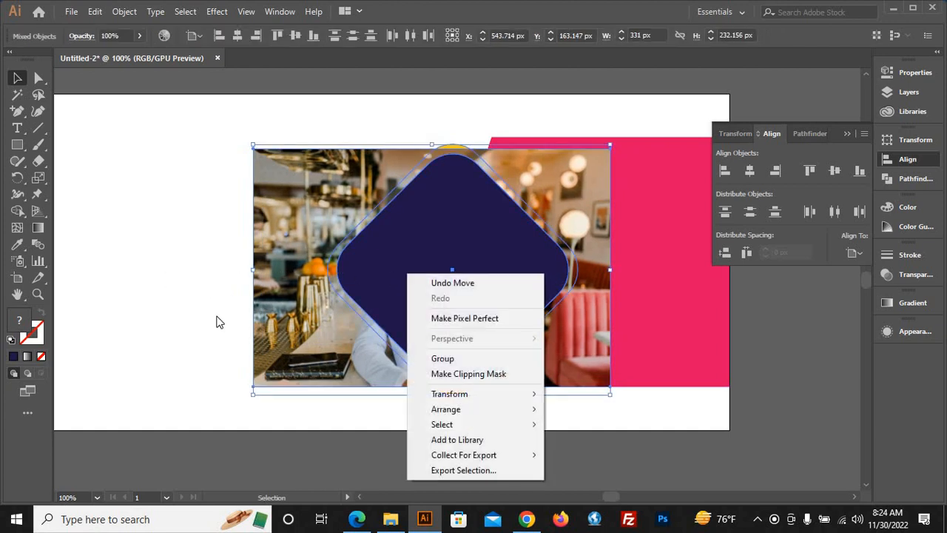
left_click(207, 310)
- Clip the photo to the navy diamond's shape with a clipping mask, leaving out the yellow frame
left_click(259, 318)
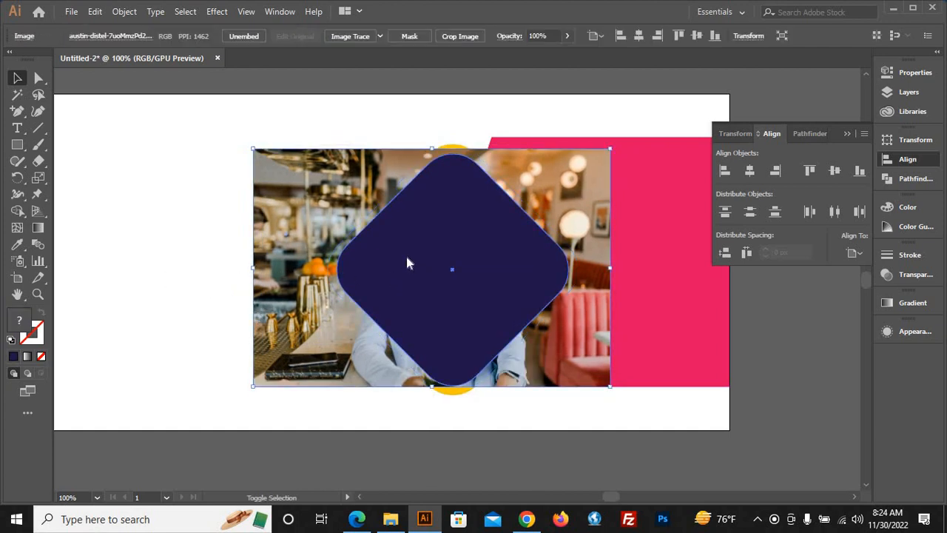
left_click(406, 257, "shift")
right_click(406, 256)
left_click(469, 357)
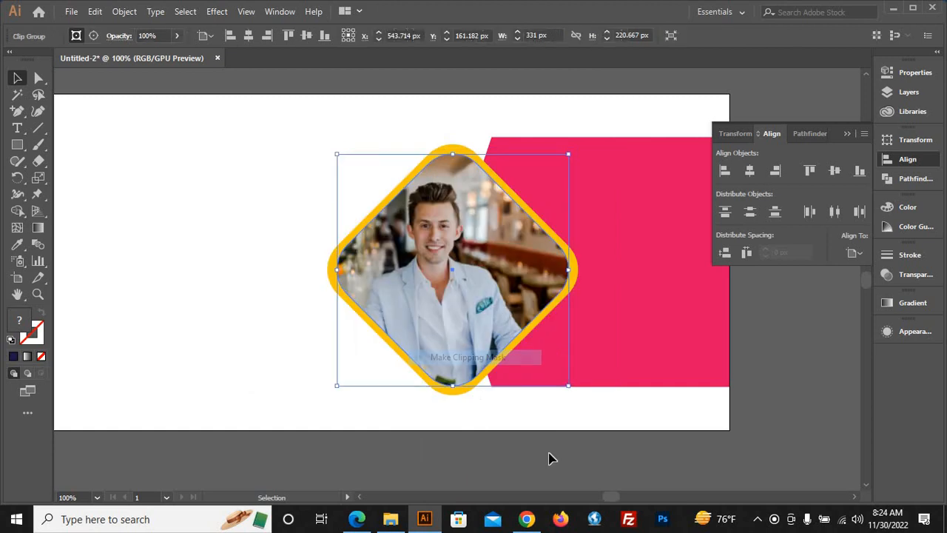
left_click(570, 414)
scroll(572, 408, "down", 4)
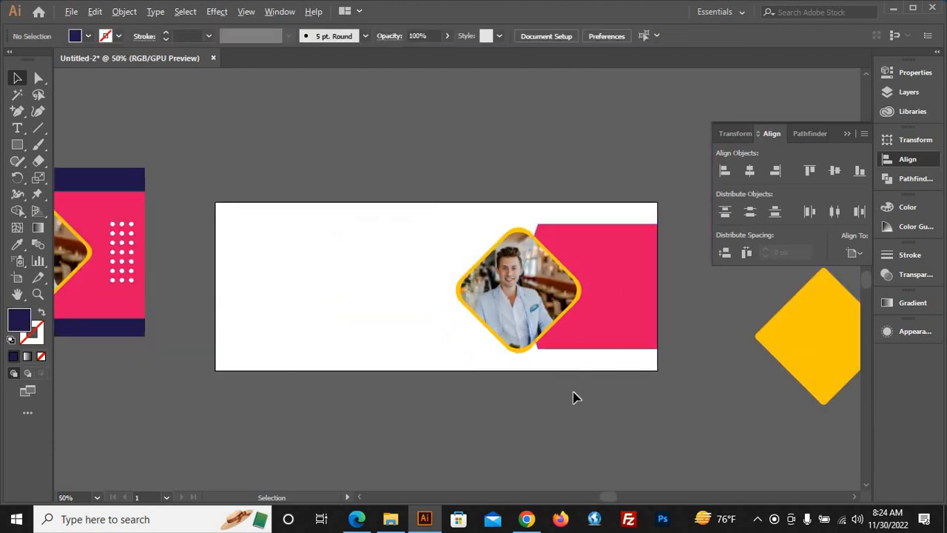
- Create a navy rectangle 820 px wide and 312 px high for the banner background
scroll(500, 418, "up", 1)
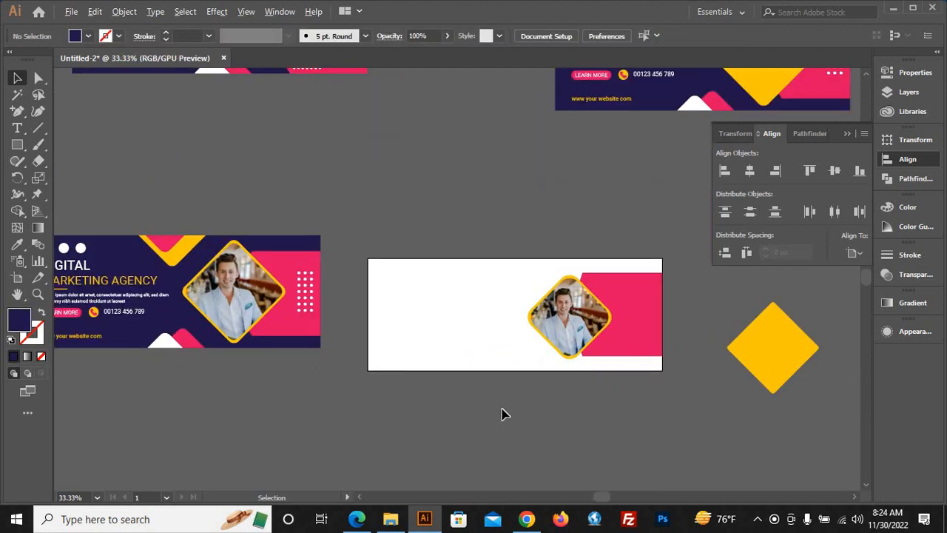
scroll(502, 416, "down", 1)
scroll(435, 376, "up", 1)
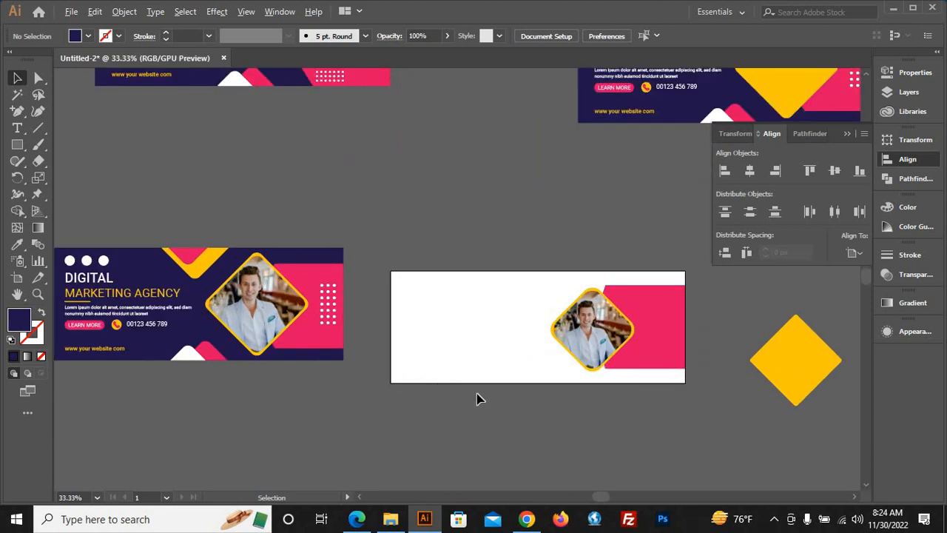
scroll(481, 362, "down", 1)
left_click_drag(17, 145, 69, 145)
left_click(215, 216)
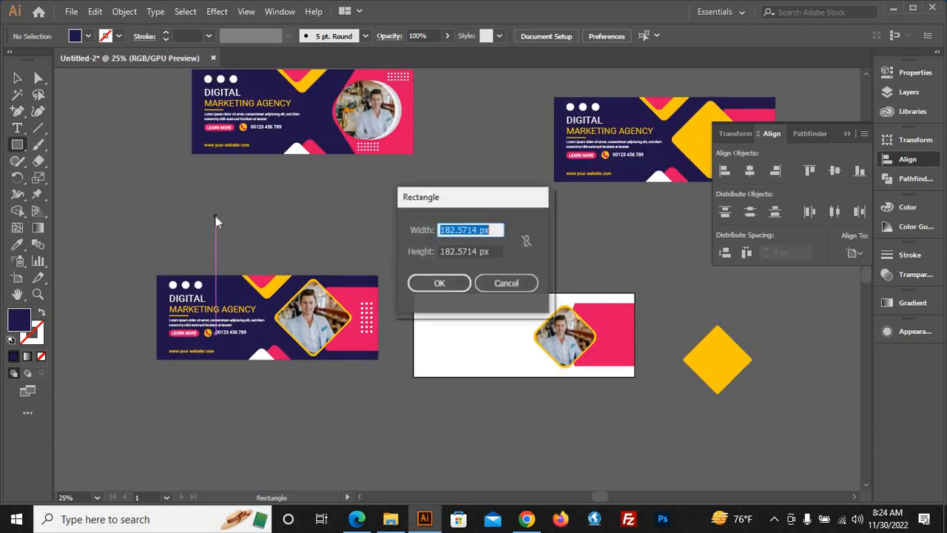
type("8")
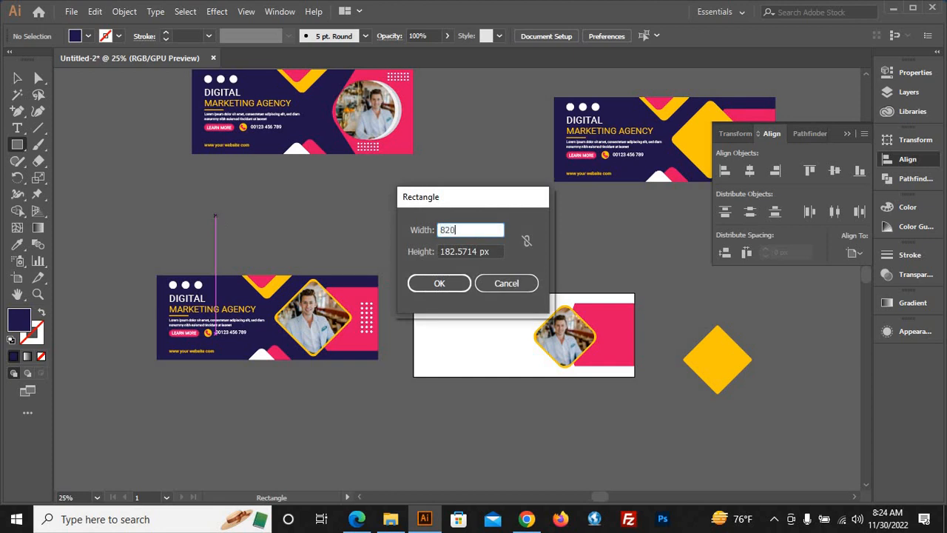
type("20")
key("Tab")
type("3")
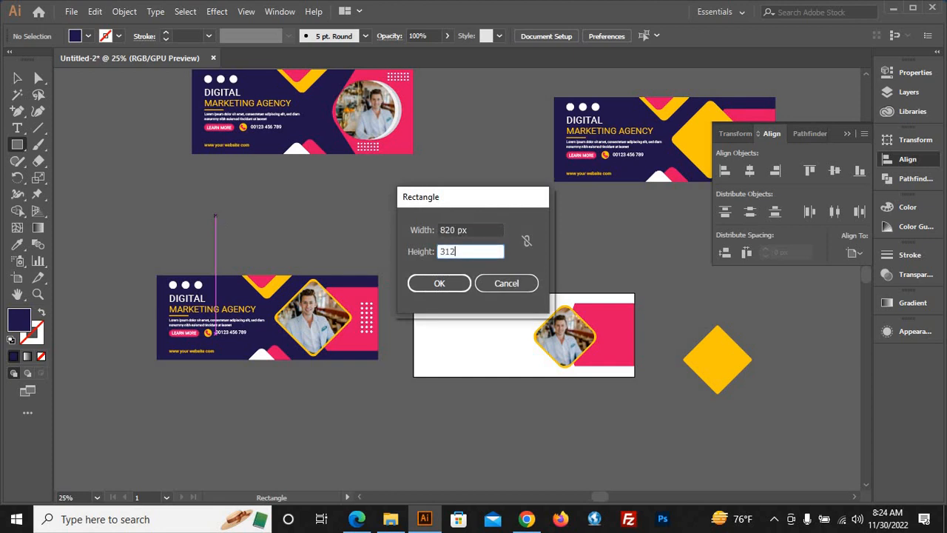
type("12")
left_click(442, 283)
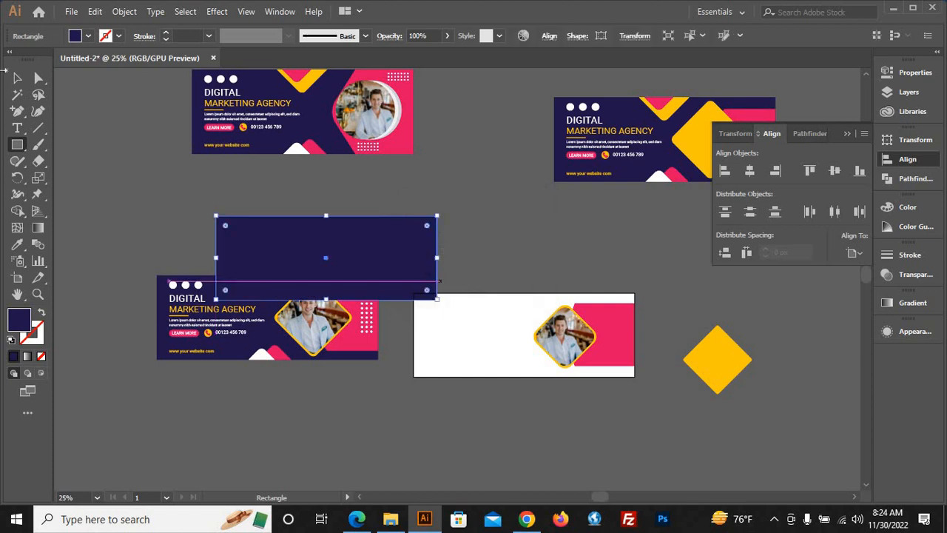
- Send the navy rectangle to the back and centre it horizontally and vertically on the artboard
key("v")
right_click(296, 248)
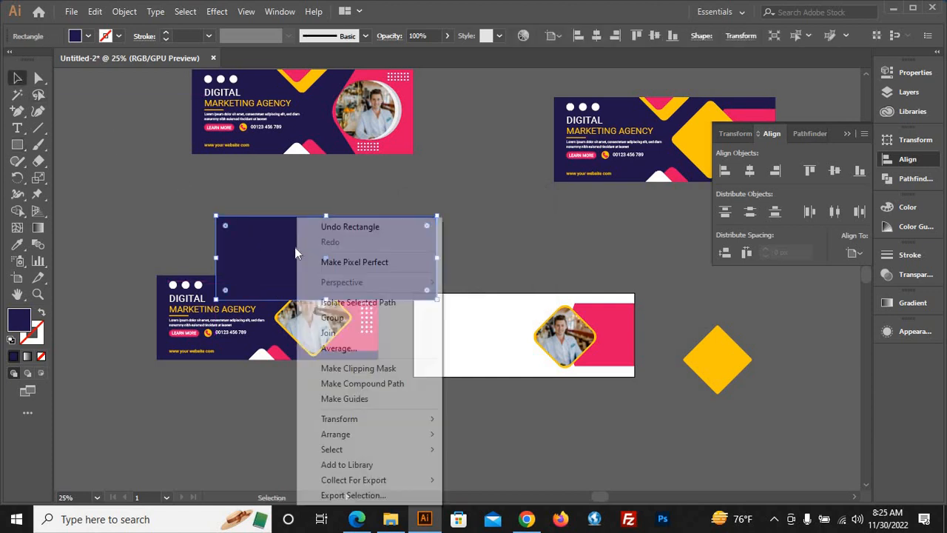
mouse_move(348, 435)
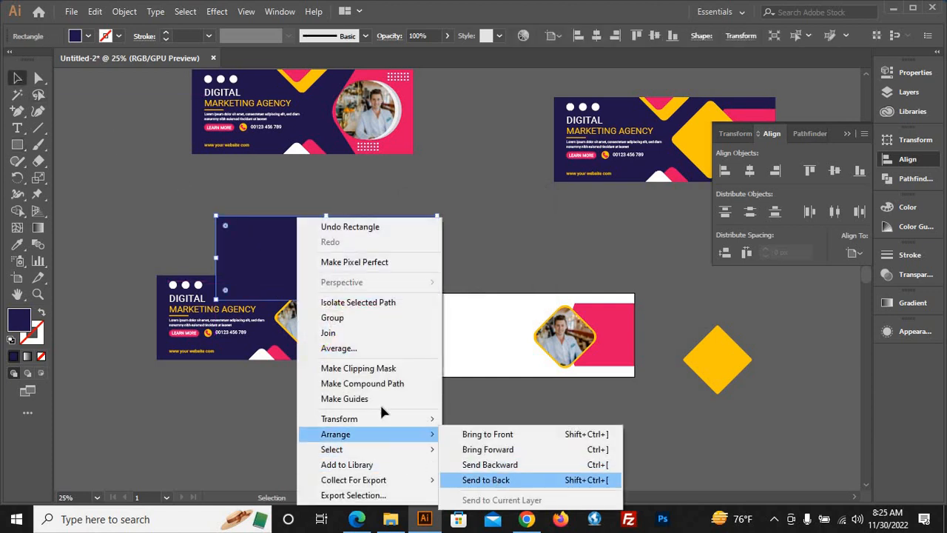
left_click(486, 481)
left_click(751, 172)
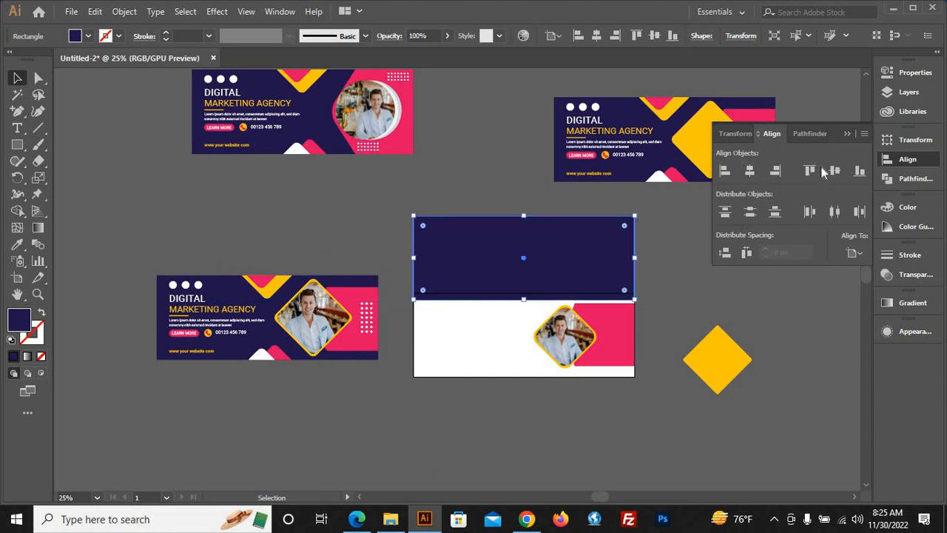
left_click(834, 171)
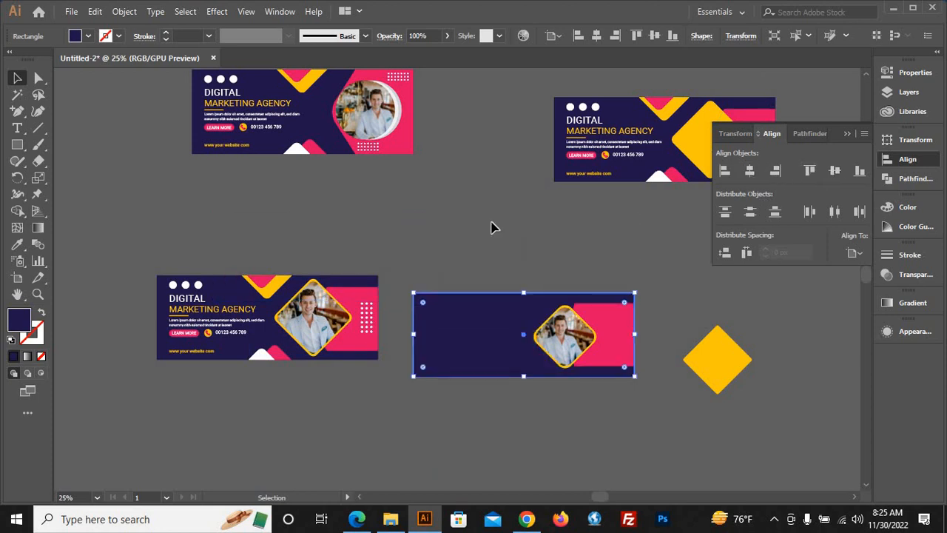
key("ctrl+shift+a")
left_click(457, 320)
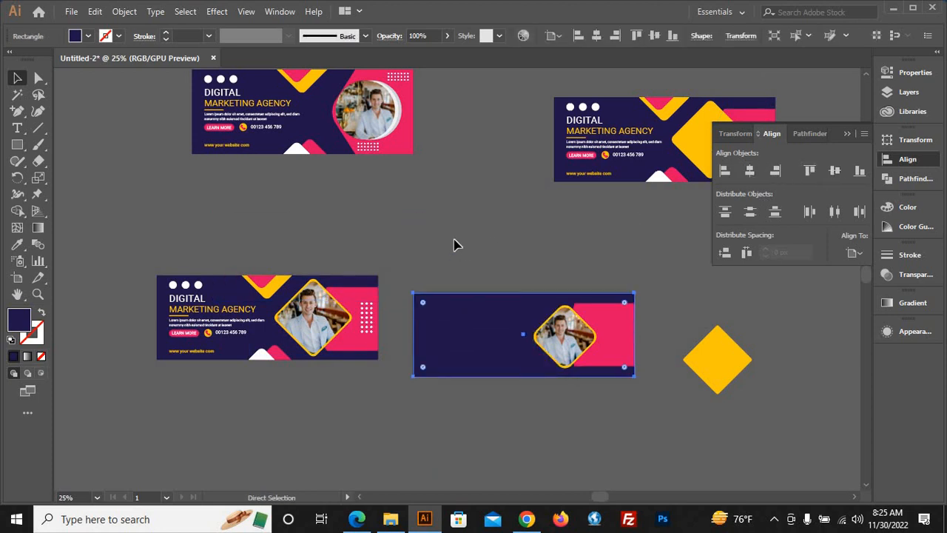
key("ctrl+shift+a")
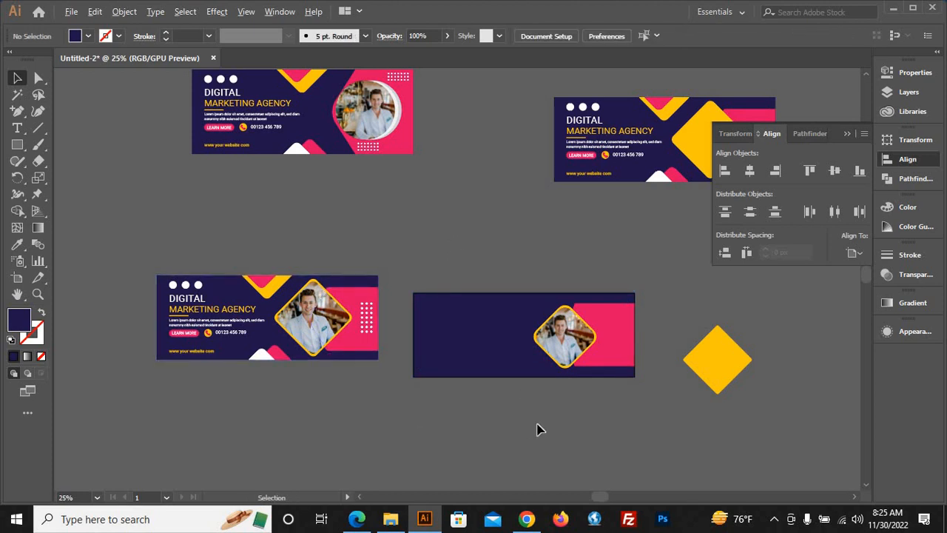
- Draw a small circle in the empty area below the banner and scale it down to about 5.8 px across
scroll(537, 429, "up", 1)
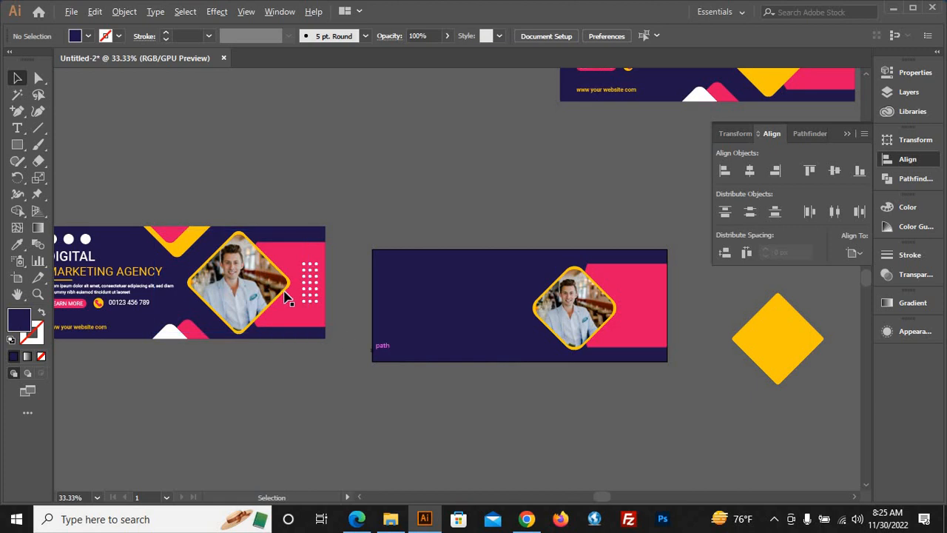
scroll(345, 250, "down", 2)
scroll(502, 339, "up", 2)
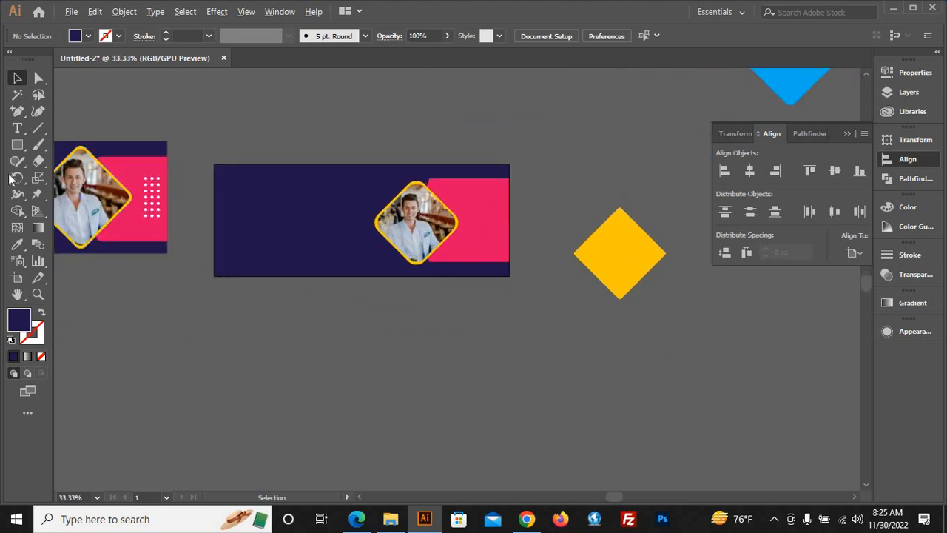
left_click(17, 144)
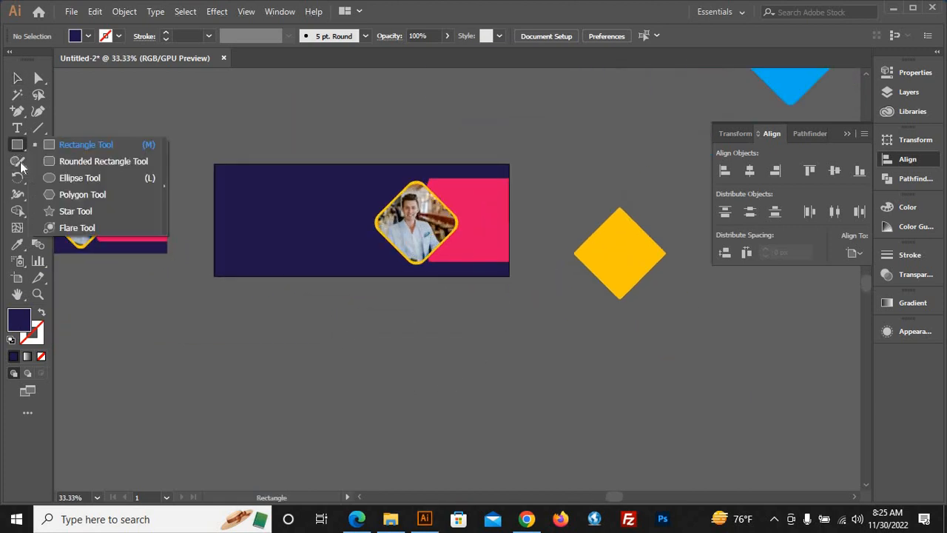
left_click(68, 179)
left_click_drag(314, 372, 319, 375)
key("v")
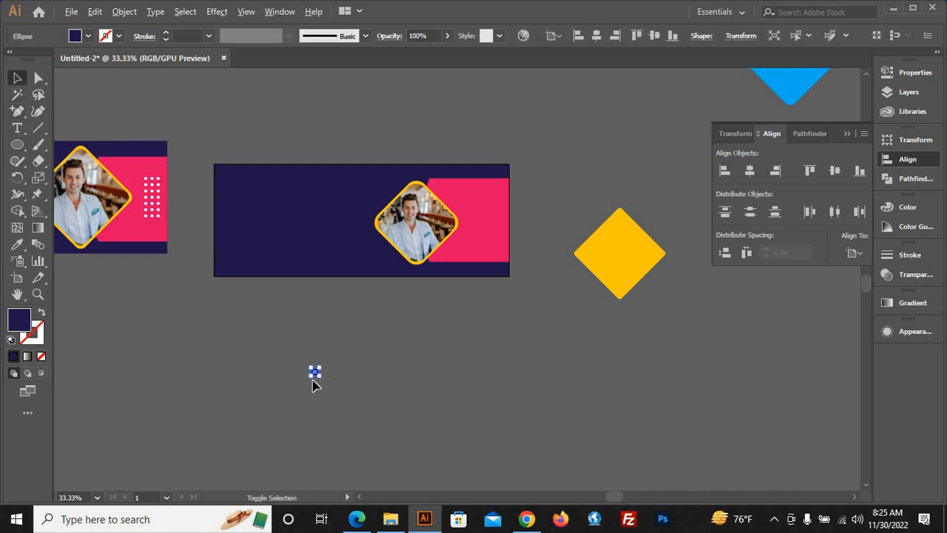
scroll(312, 400, "up", 2)
left_click_drag(326, 337, 318, 344)
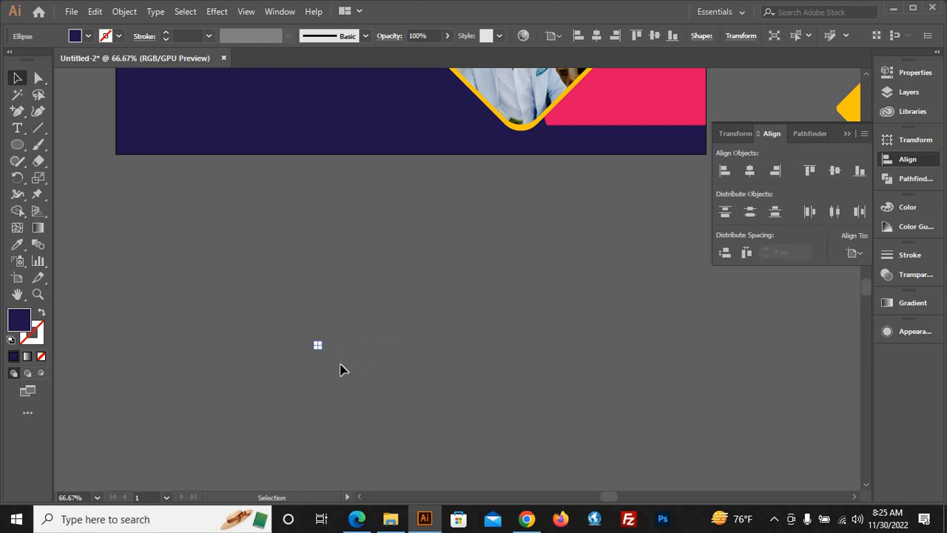
left_click(359, 370)
- Copy the small circle a short distance sideways and repeat the copy to form an evenly spaced row of eight dots
left_click_drag(322, 346, 333, 351)
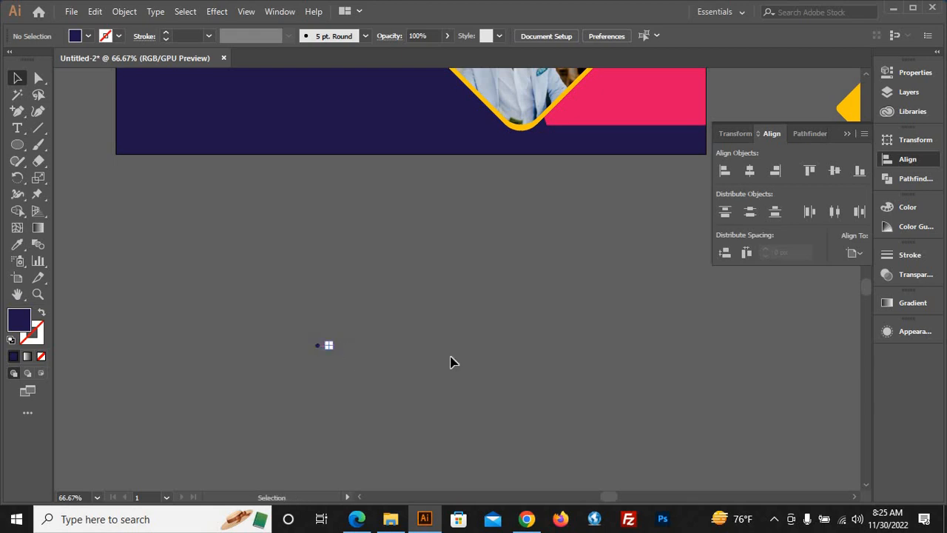
key("ctrl+d")
key("ctrl+d")
key("ctrl+d")
key("ctrl+d")
key("ctrl+d")
key("ctrl+d")
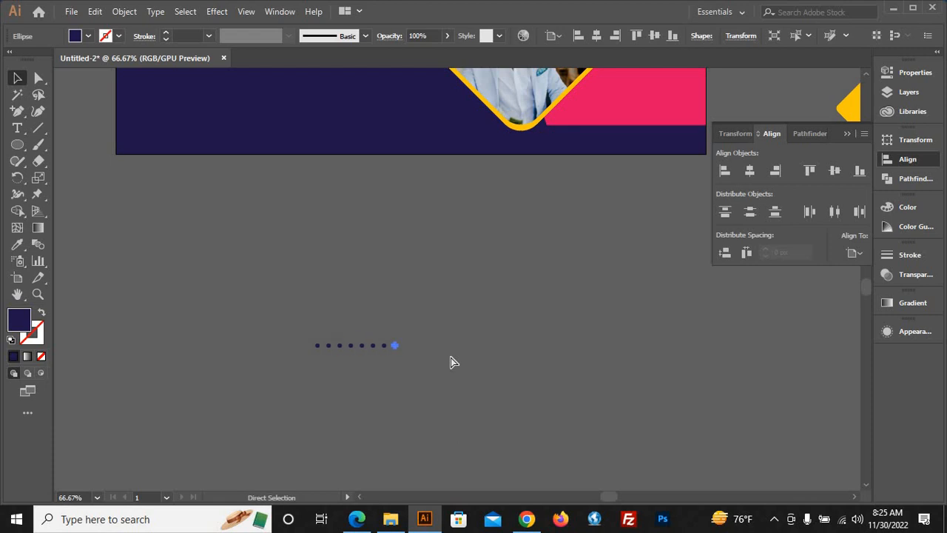
- Duplicate the row of dots downward at 11.57 px spacing to make four rows, and group all the dots
left_click_drag(273, 345, 389, 356)
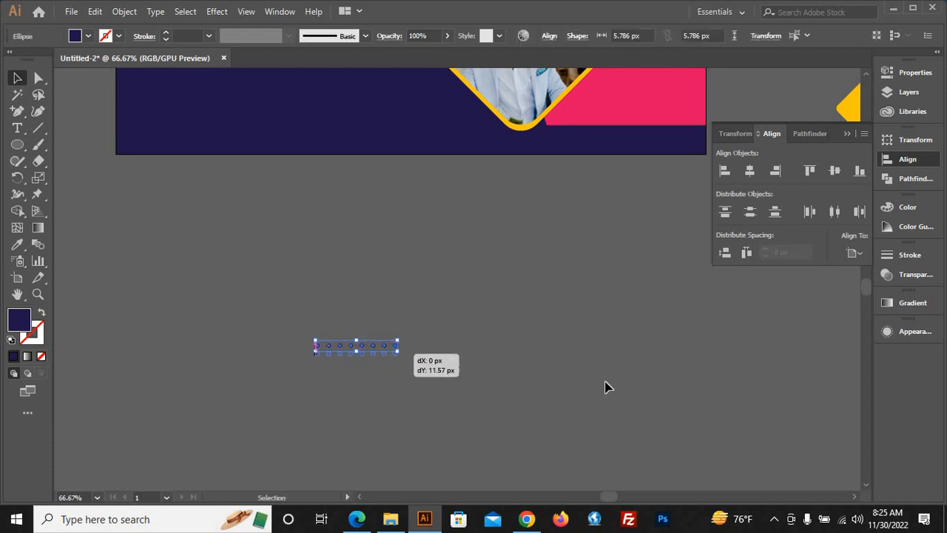
key("ctrl+d")
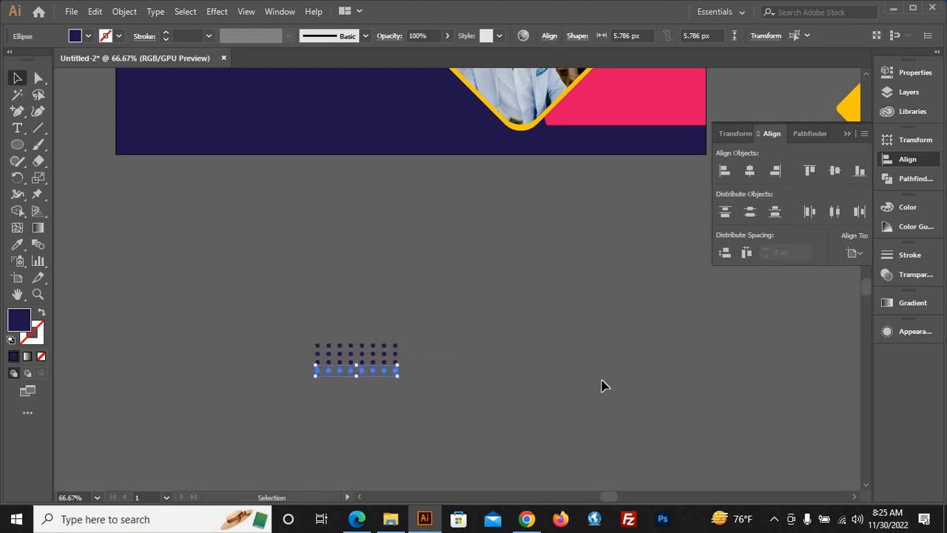
left_click(391, 381)
key("ctrl+a")
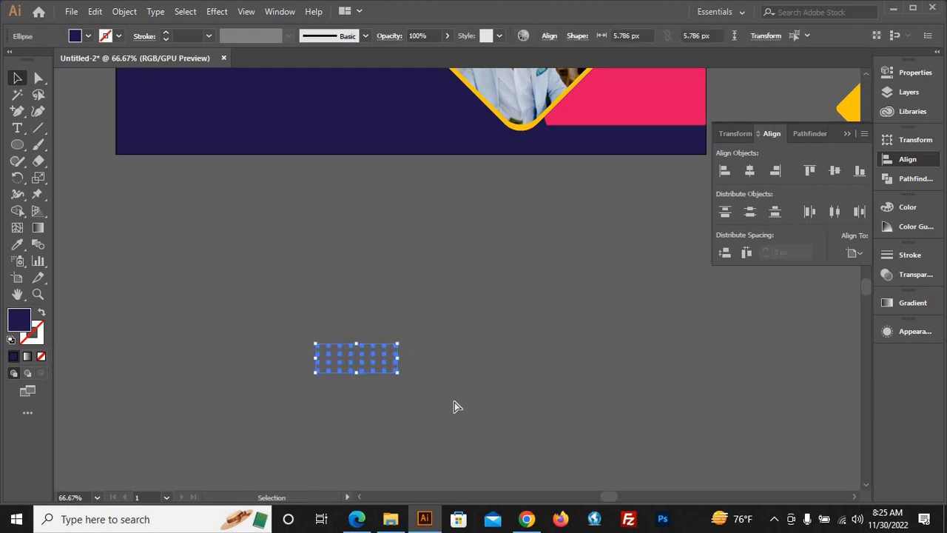
key("ctrl+g")
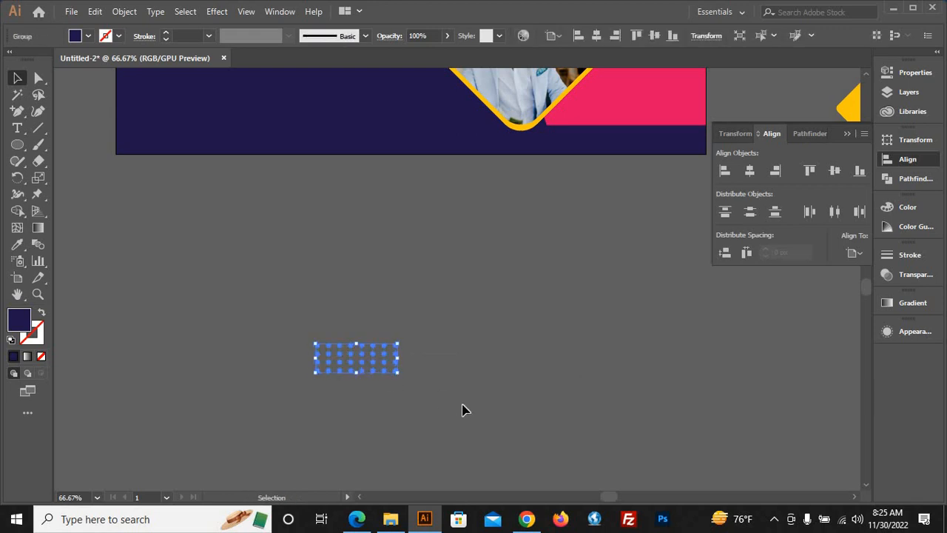
- Fill the dot group with white
left_click(89, 36)
left_click(20, 59)
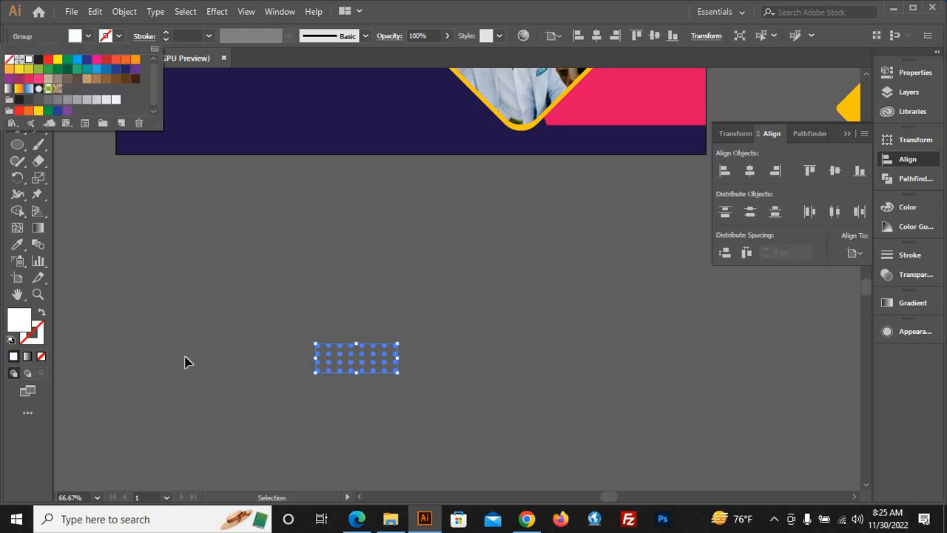
left_click(188, 362)
- Rotate the white dot group 90 degrees and place it inside the pink shape near the banner's outer edge
scroll(296, 427, "down", 3)
left_click_drag(334, 387, 470, 312)
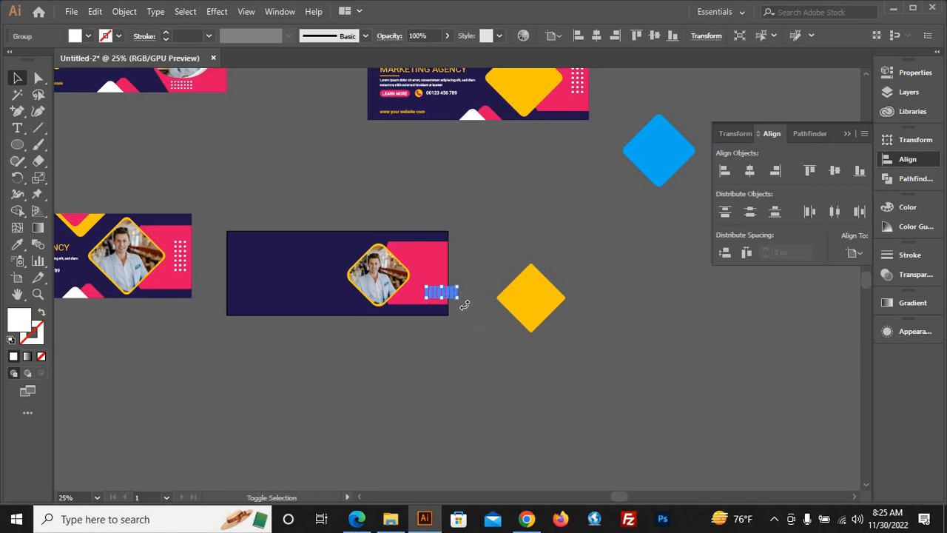
left_click_drag(458, 325, 398, 258)
left_click(468, 311)
scroll(464, 305, "up", 3)
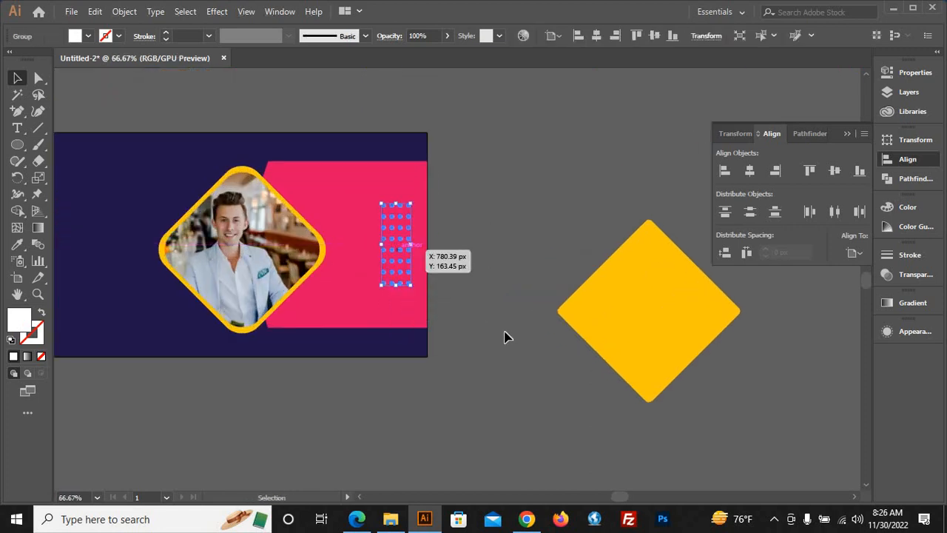
left_click(510, 359)
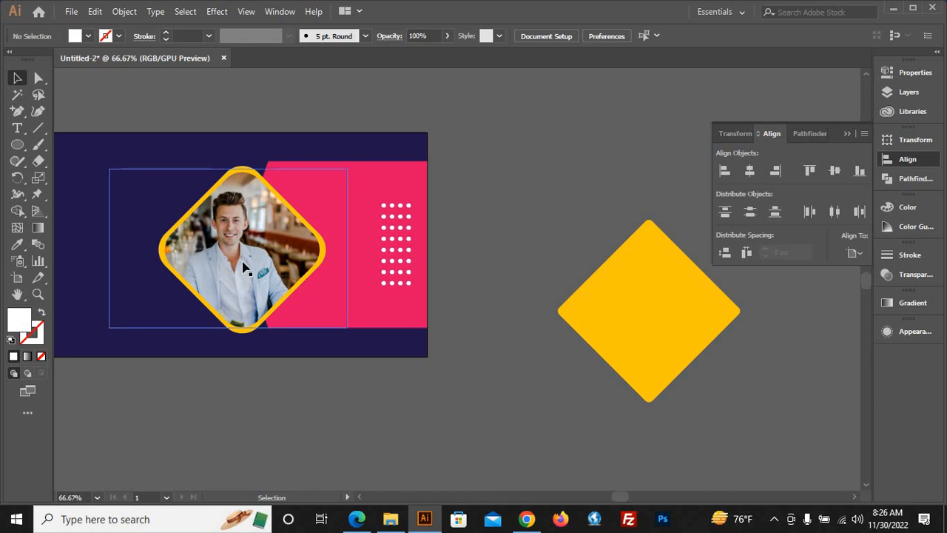
- Select the photo together with its yellow frame and centre them vertically on the artboard
left_click(419, 319)
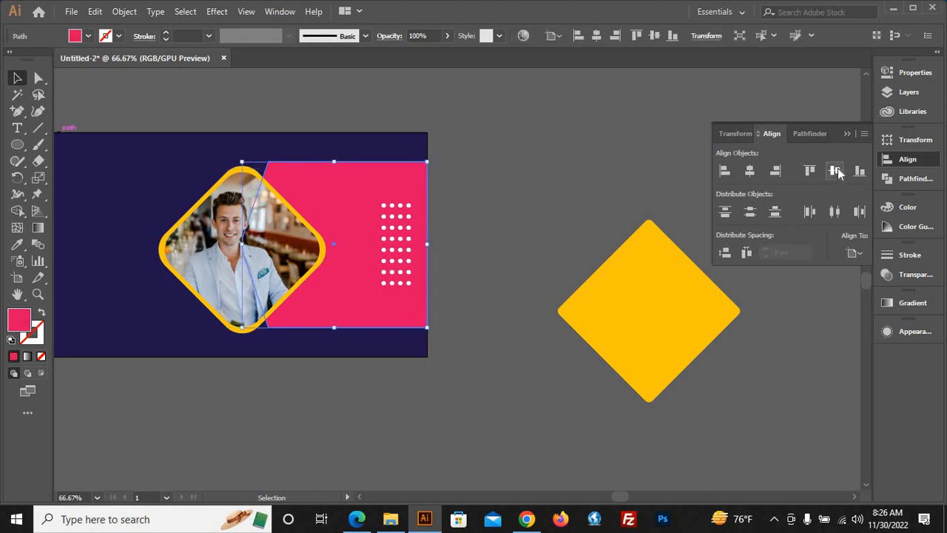
left_click(548, 241)
left_click_drag(130, 237, 213, 341)
key("v")
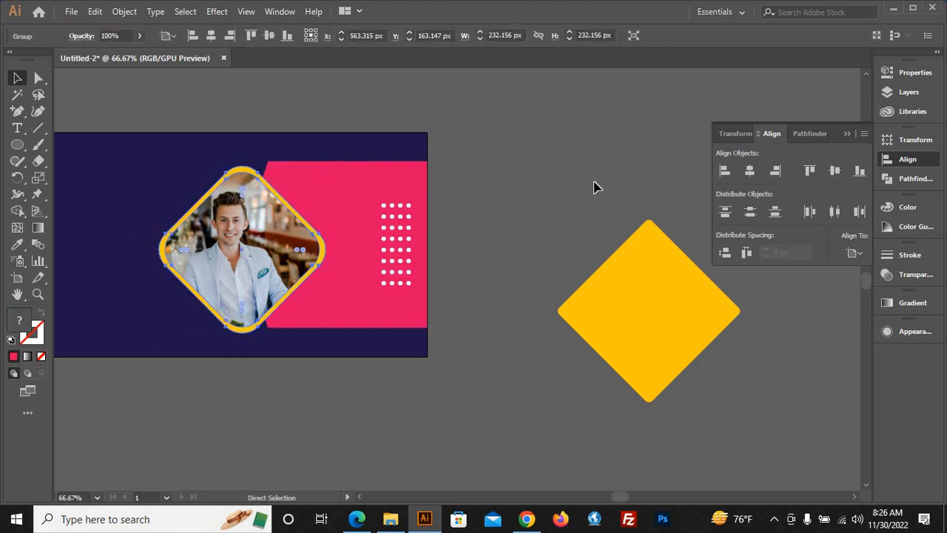
left_click(836, 171)
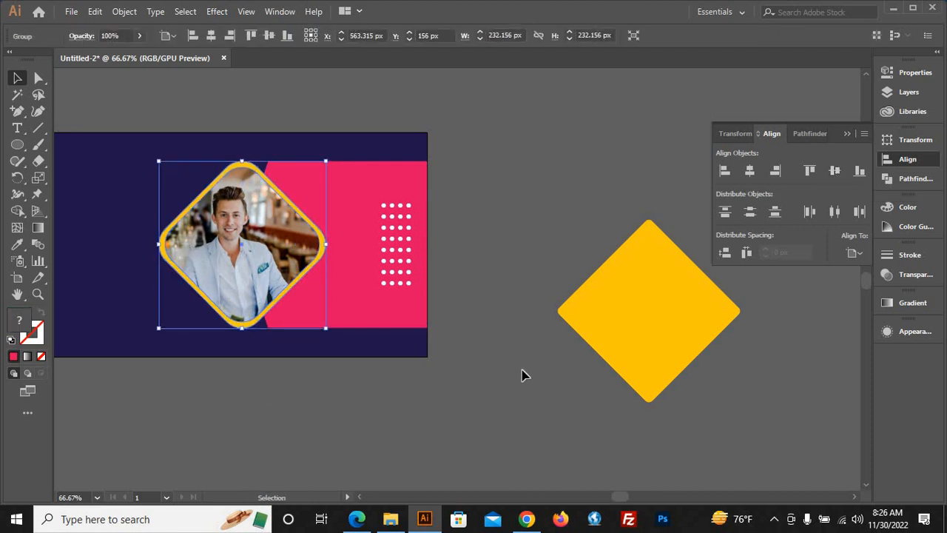
left_click(529, 376)
- Place a copy of the spare yellow diamond across the banner's lower edge, below and beside the photo
scroll(555, 378, "down", 2)
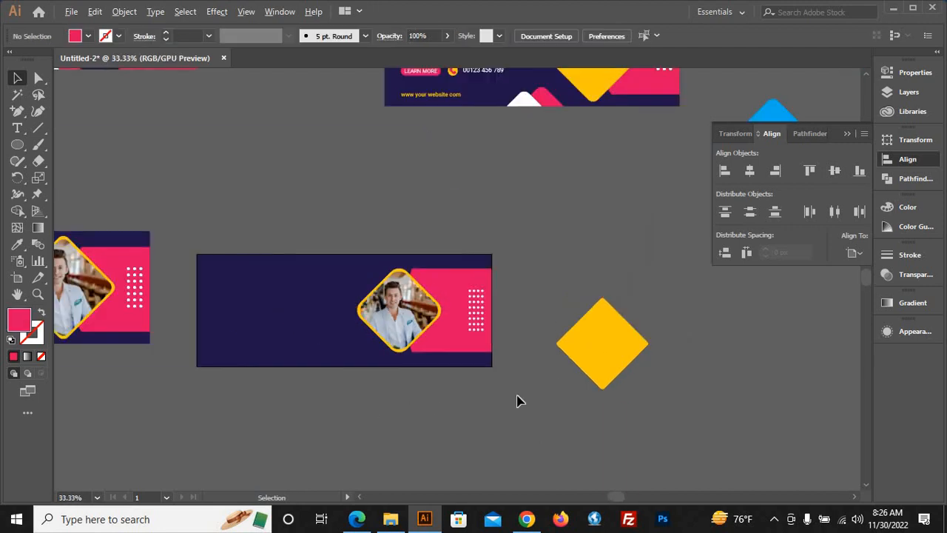
scroll(516, 400, "down", 1)
scroll(394, 408, "up", 1)
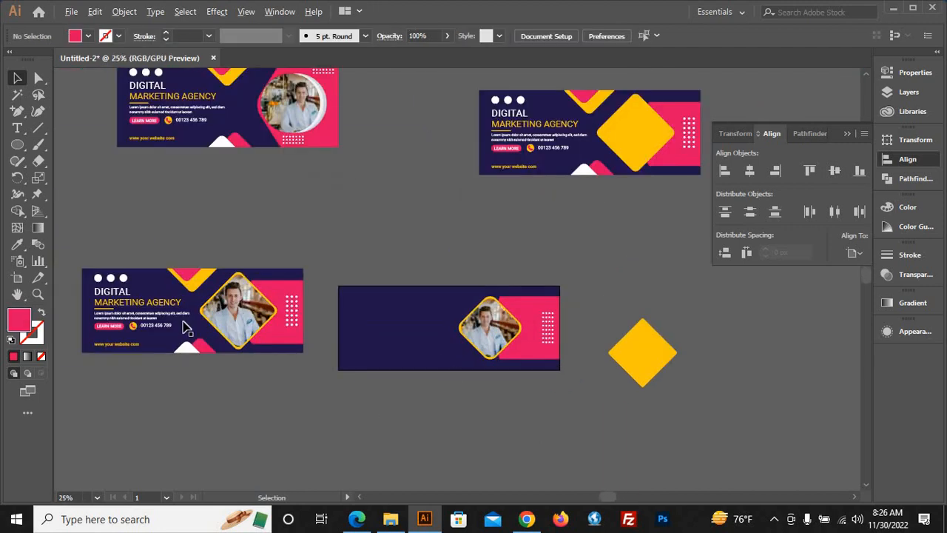
left_click_drag(639, 372, 447, 407)
left_click(503, 413)
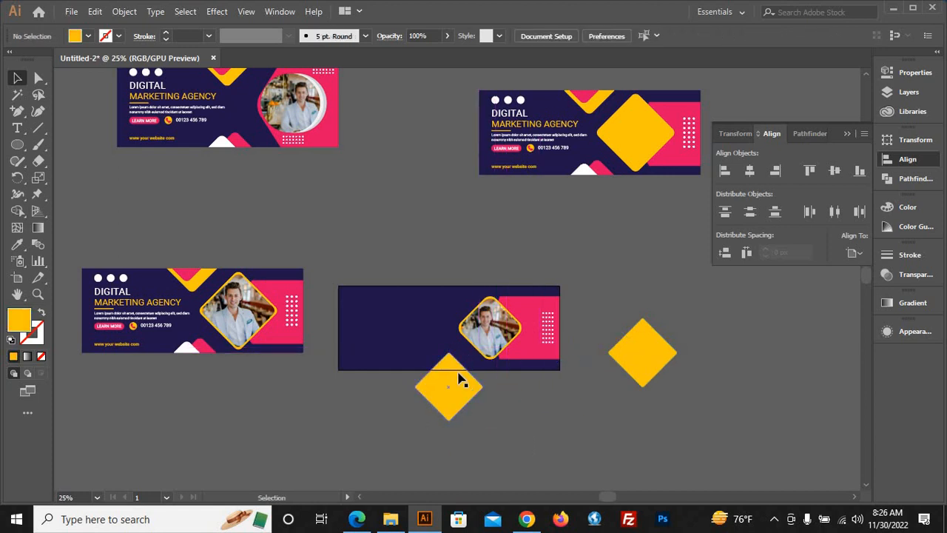
scroll(455, 382, "up", 1)
left_click(455, 395)
left_click(508, 406)
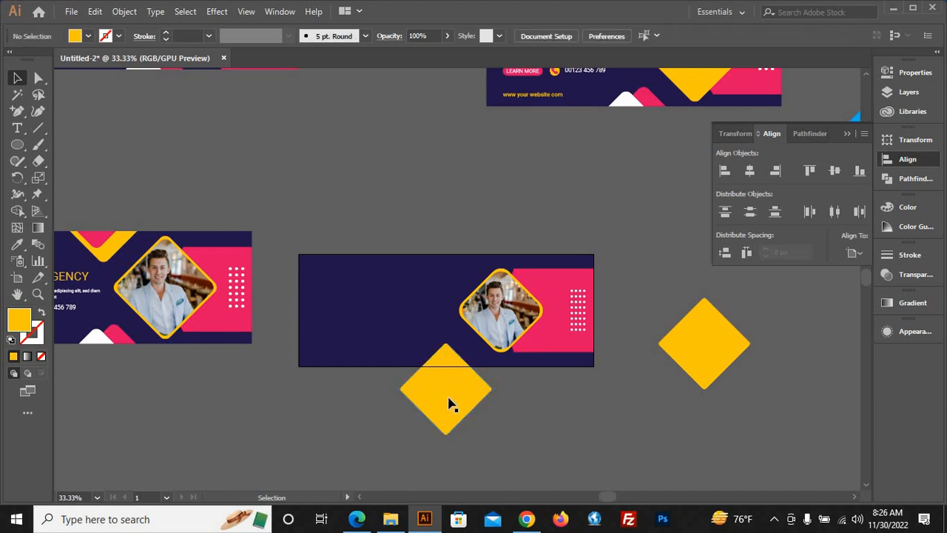
- Round the corners of the copied yellow diamond and duplicate it so that both overlap with a small horizontal offset
left_click(450, 404)
left_click_drag(446, 360, 453, 402)
left_click(547, 403)
scroll(547, 403, "down", 1)
scroll(478, 403, "up", 2)
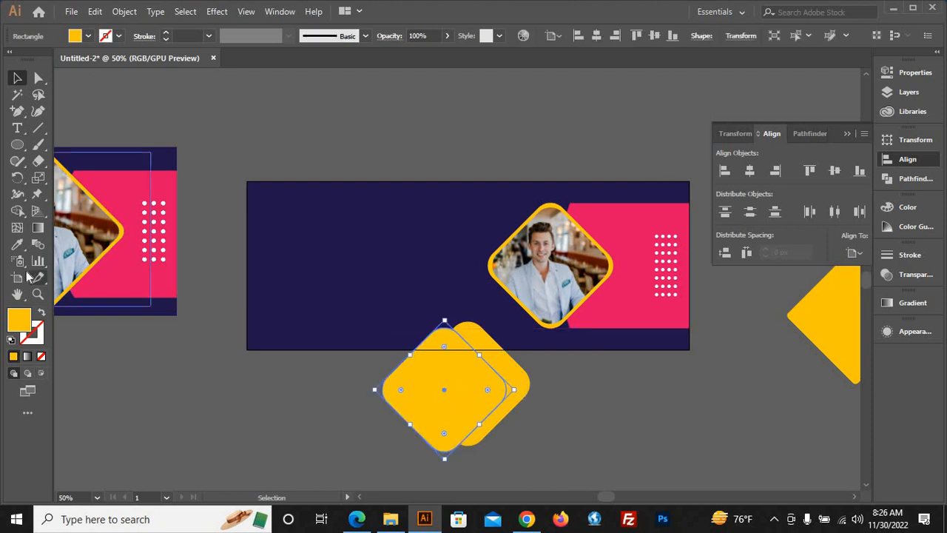
- Recolour the rear rounded diamond at the banner's lower edge pink, sampled from the reference banner
left_click(516, 393)
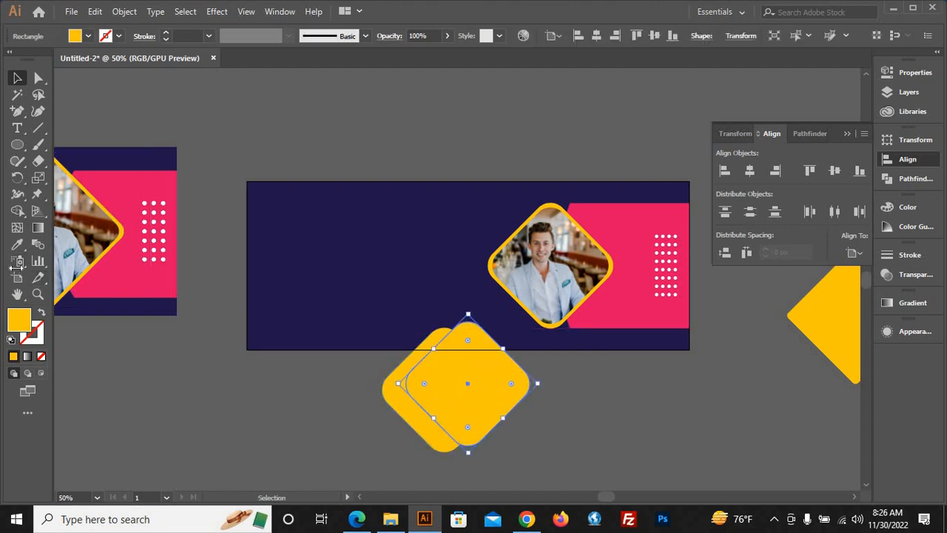
left_click(17, 244)
left_click(122, 274)
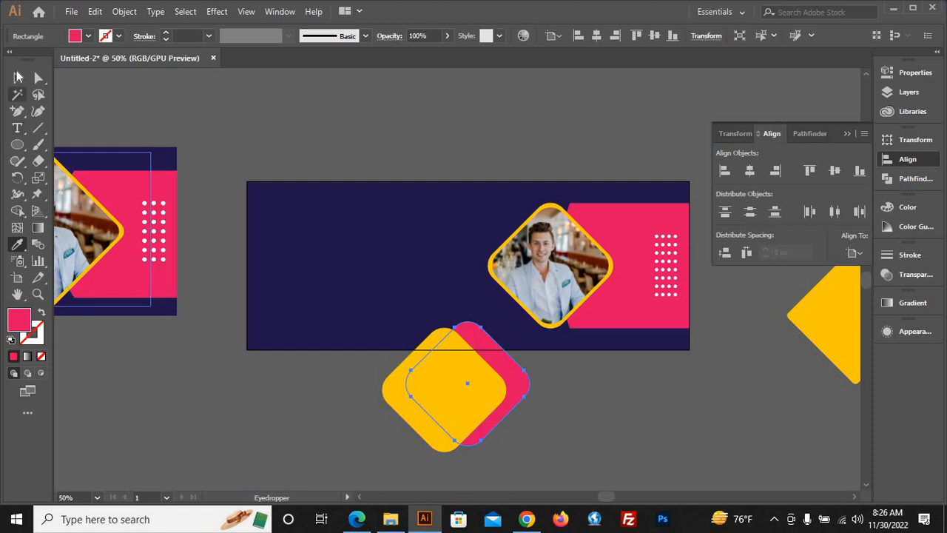
left_click(17, 77)
left_click(659, 437)
scroll(659, 437, "down", 1)
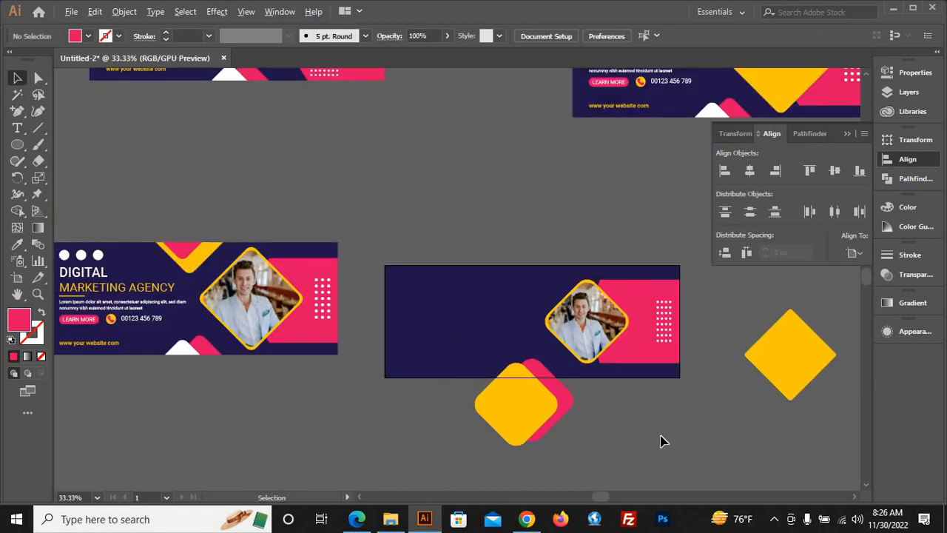
- Fill the front rounded diamond at the banner's lower edge with white
left_click(522, 442)
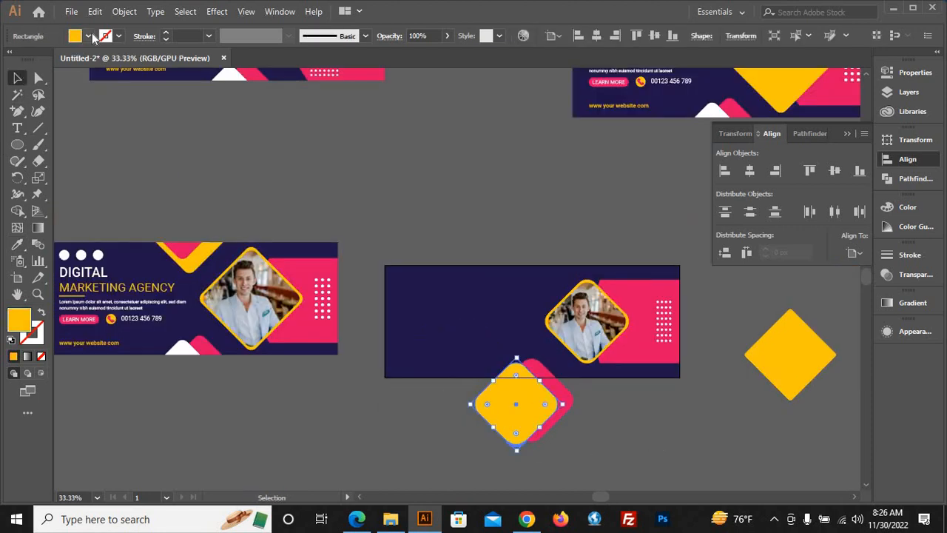
left_click(88, 36)
left_click(28, 58)
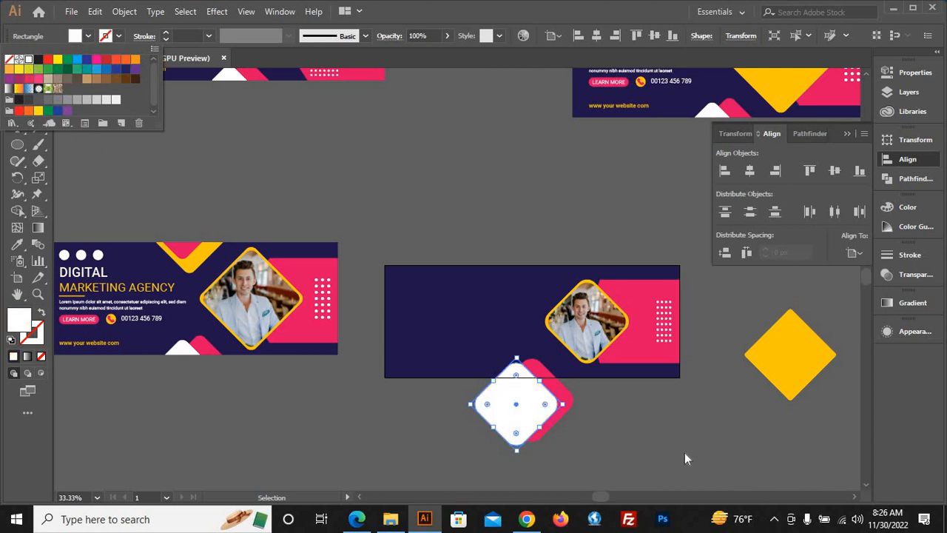
left_click(648, 450)
left_click(592, 461)
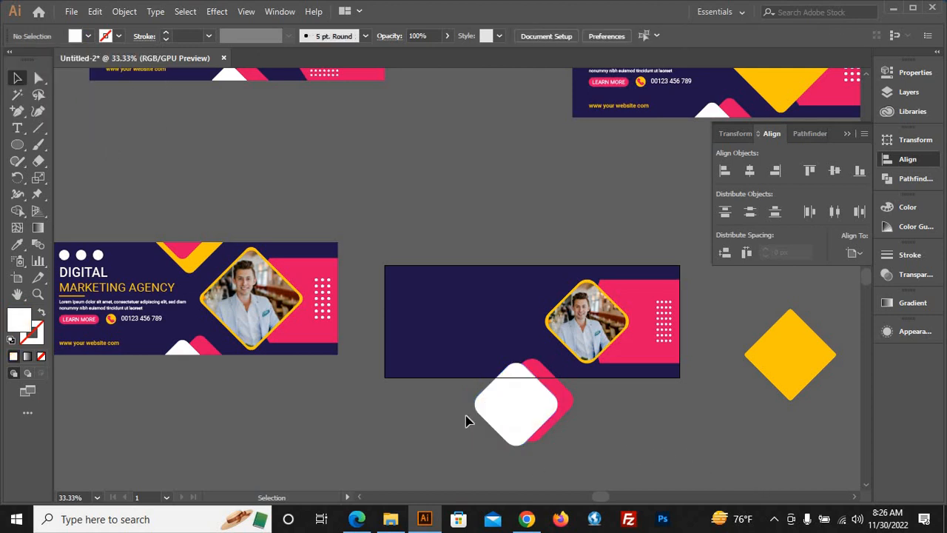
- Copy the rounded diamond pair to the banner's upper edge and recolour the copied pink diamond with the reference's yellow
left_click(518, 403)
left_click_drag(518, 404, 549, 248)
left_click(591, 236)
left_click(17, 245)
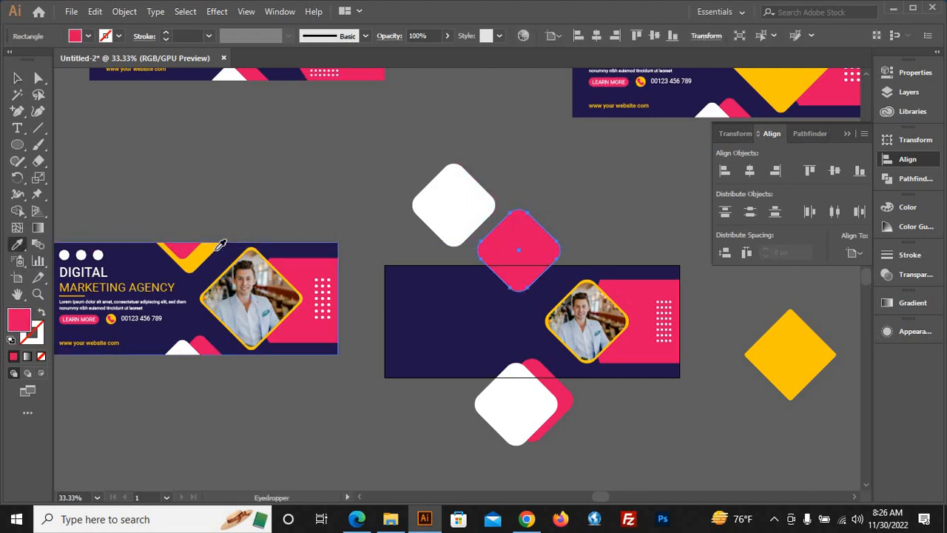
left_click(217, 245)
left_click(17, 78)
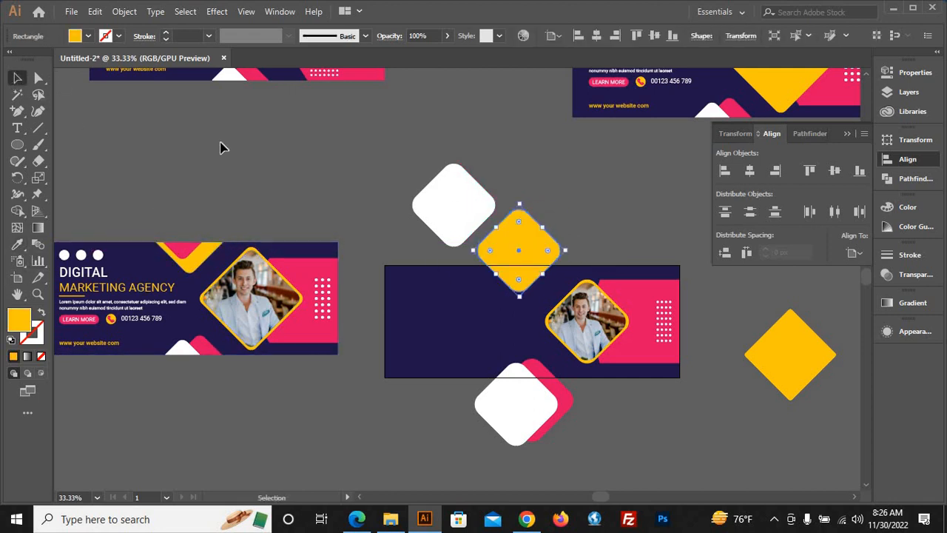
- Move the copied white diamond over the yellow one, offset slightly upwards, and recolour it with the reference's pink
left_click(402, 182)
left_click_drag(457, 212, 501, 232)
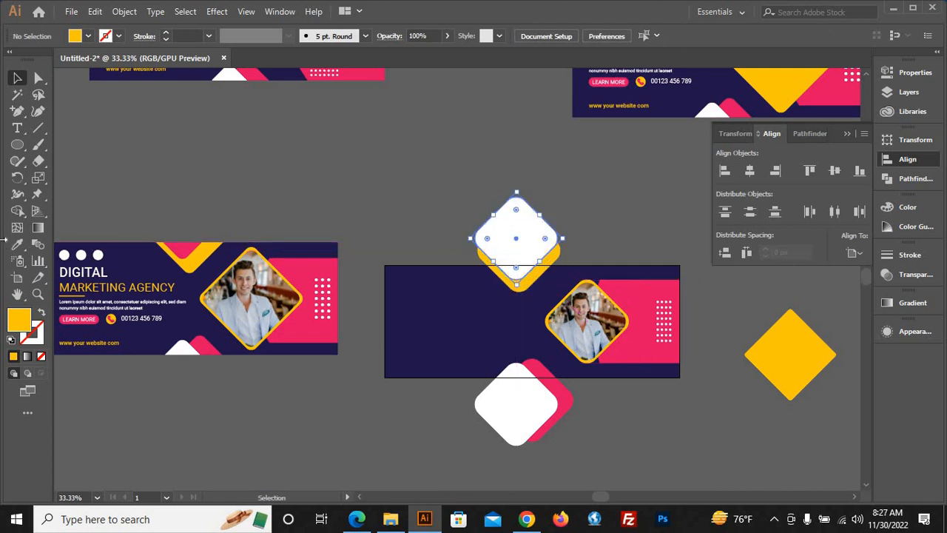
left_click(17, 244)
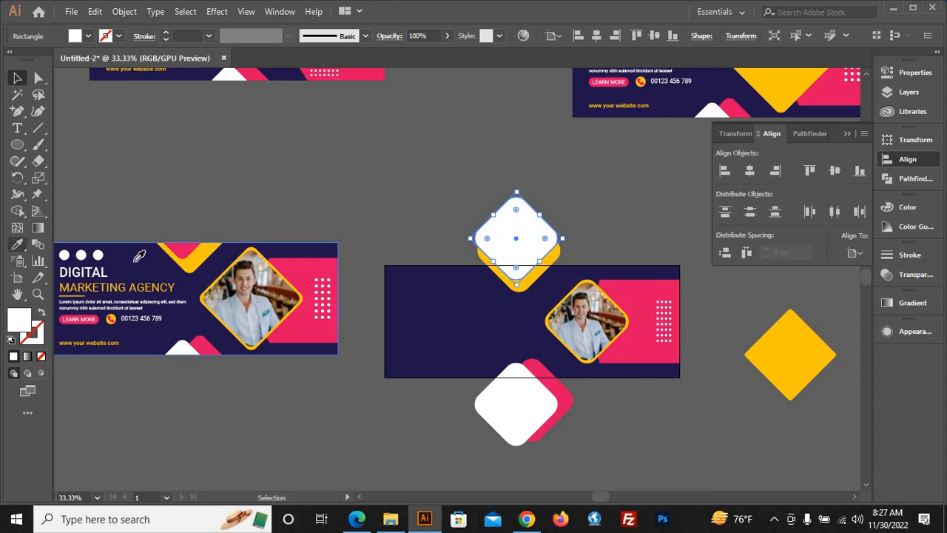
left_click(311, 269)
key("v")
left_click(646, 450)
- Nudge the white and pink diamond pair at the banner's lower edge to the right, closer beneath the photo
scroll(641, 451, "down", 1)
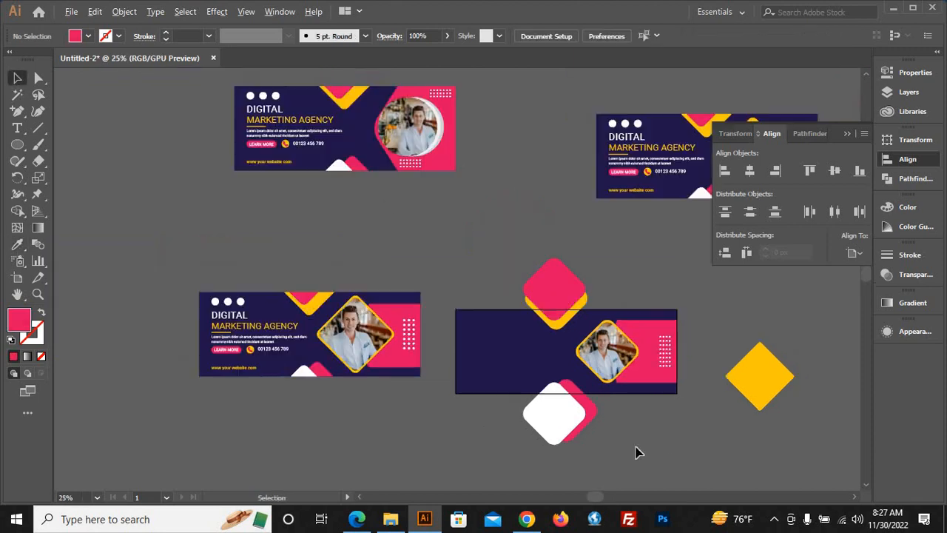
scroll(627, 457, "up", 2)
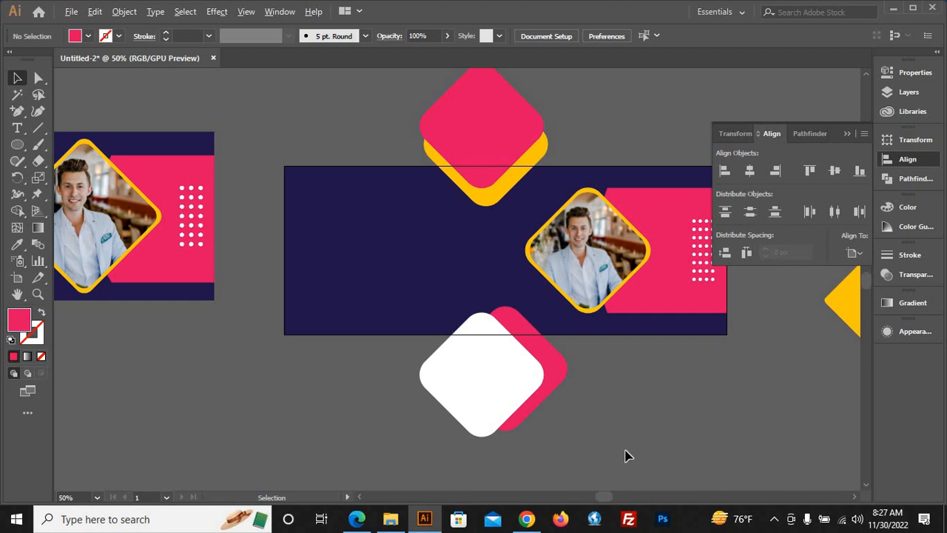
scroll(620, 455, "down", 1)
left_click(510, 419)
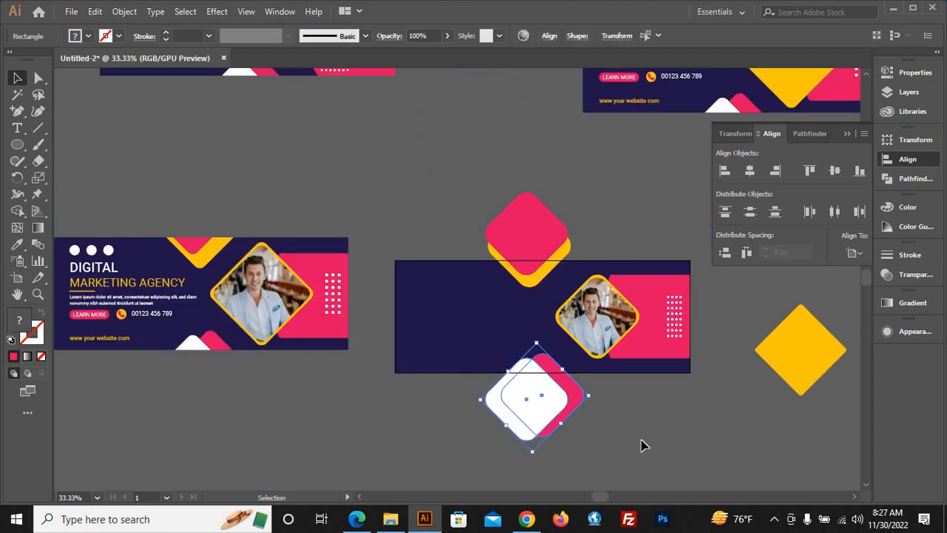
key("Right")
key("Right")
key("Right")
key("Right")
key("Right")
key("Right")
key("Right")
key("Right")
key("Right")
key("Right")
key("Right")
key("Right")
key("Right")
key("Right")
key("Right")
key("Right")
key("Right")
key("Right")
key("Right")
key("Right")
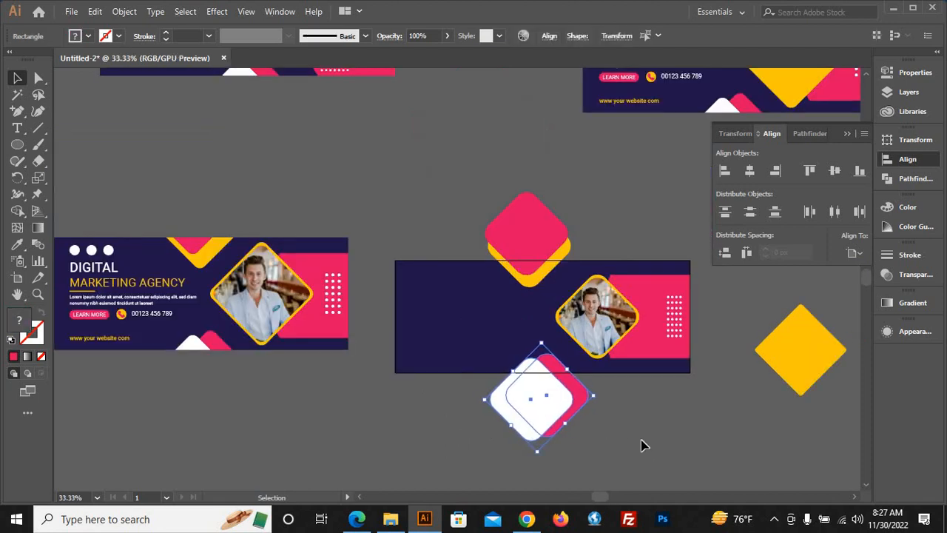
key("Right")
key("Right")
key("Right")
key("Right")
key("Right")
key("Right")
key("Right")
key("Right")
key("Right")
key("Right")
key("Right")
key("Right")
key("Right")
key("Right")
key("Right")
key("Right")
key("Right")
key("Right")
key("Right")
key("Right")
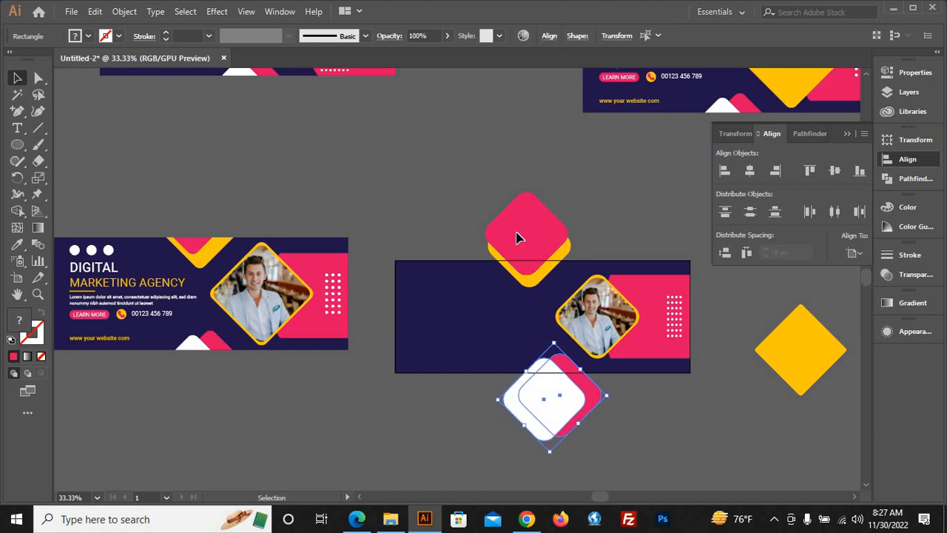
- Nudge the pink and yellow diamond pair at the banner's upper edge slightly to the right
left_click(586, 242)
key("Right")
key("Right")
key("Right")
key("Right")
key("Right")
key("Right")
key("Right")
key("Right")
key("Right")
key("Right")
key("Right")
key("Right")
key("Right")
key("Right")
key("Right")
key("Right")
key("Right")
key("Right")
key("Right")
key("Right")
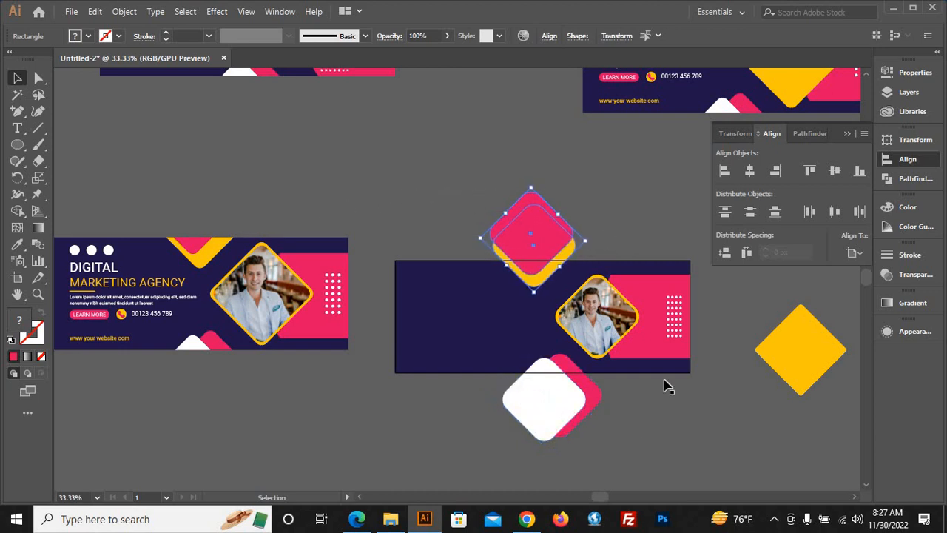
left_click(670, 410)
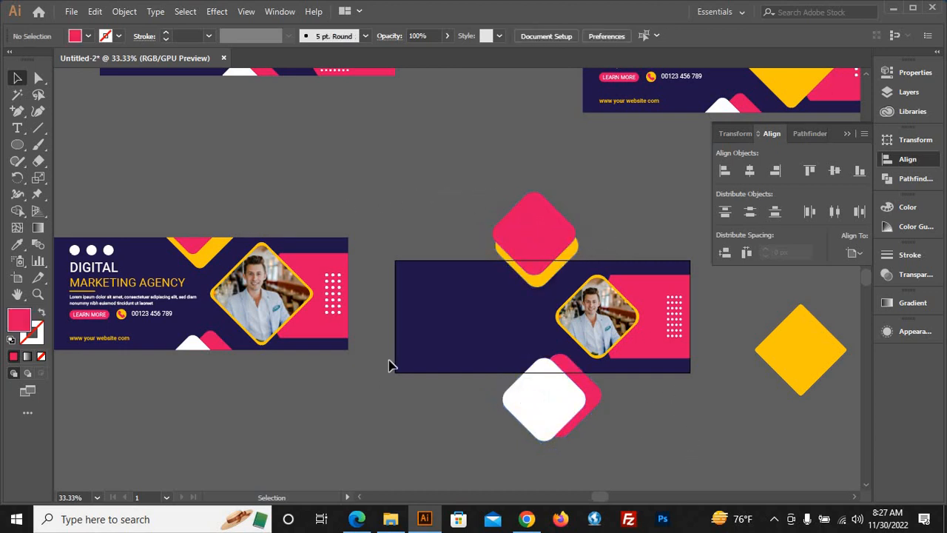
- Draw a wide rectangle directly below the banner, covering the overhanging part of the lower diamond pair
scroll(629, 416, "down", 2)
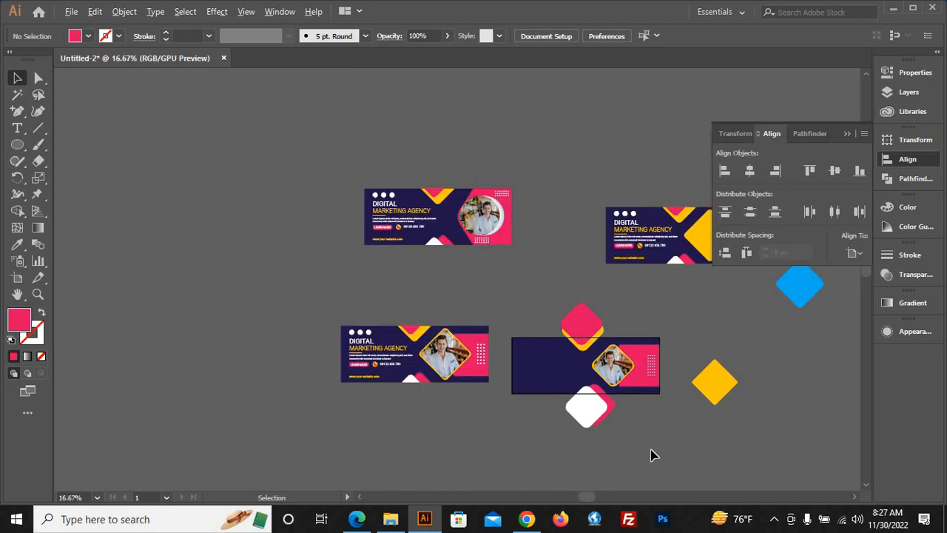
scroll(651, 447, "up", 2)
scroll(651, 447, "down", 2)
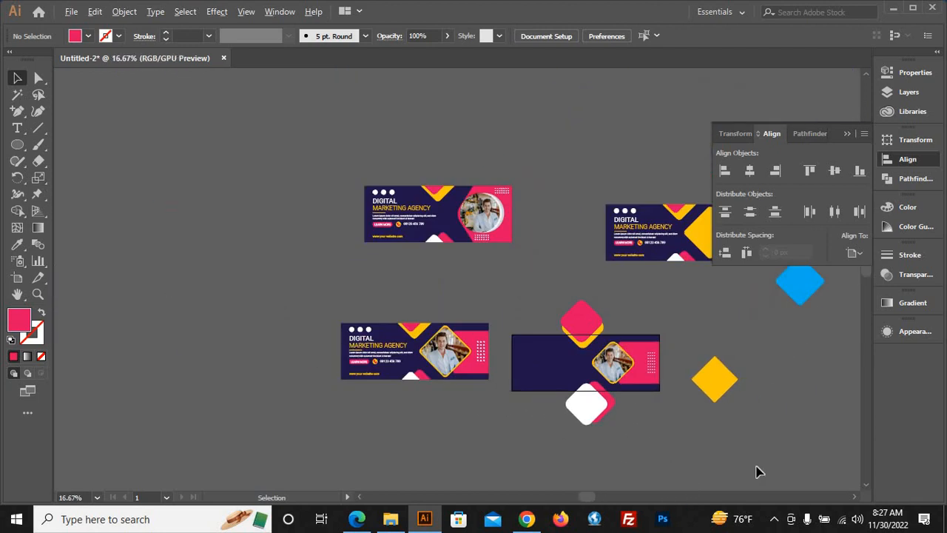
scroll(699, 429, "up", 1)
left_click(17, 144)
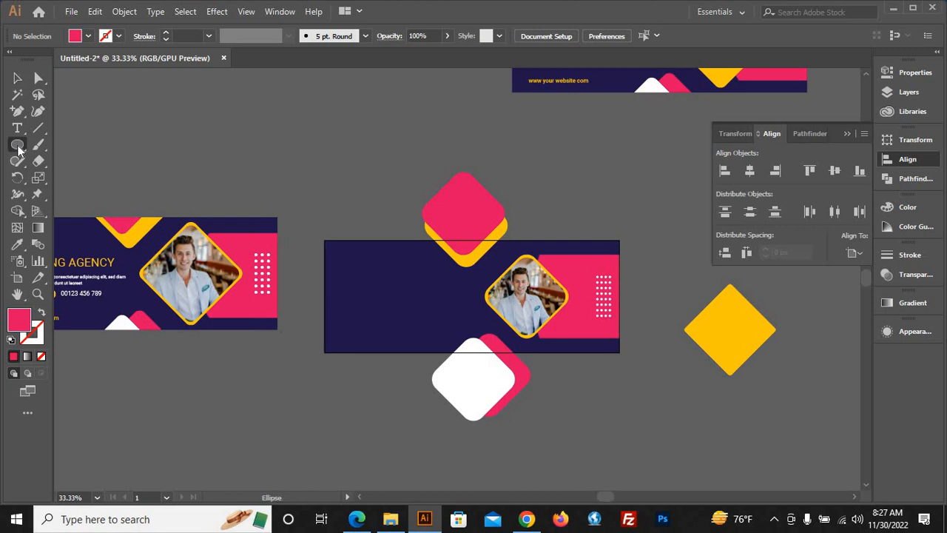
left_click(83, 144)
left_click_drag(656, 434, 290, 353)
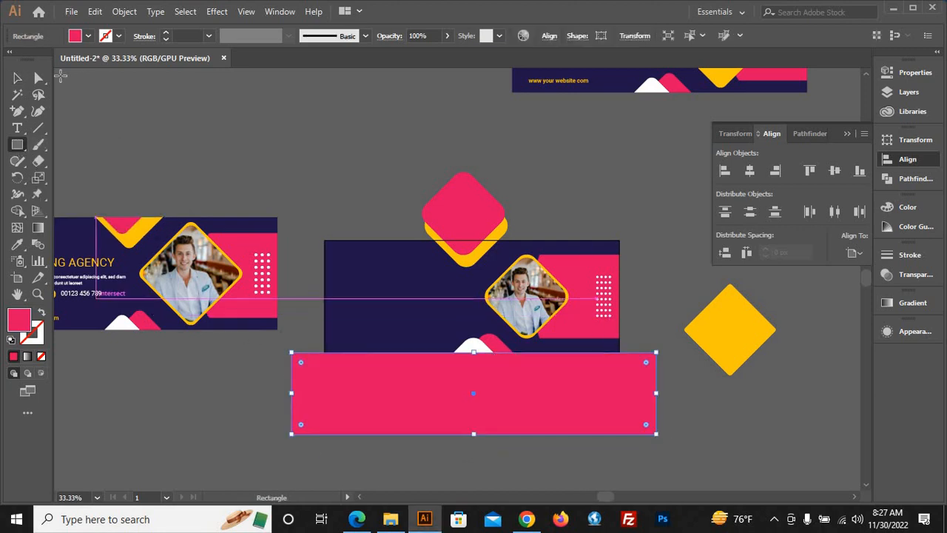
left_click(17, 78)
left_click(600, 451)
- Try trimming the lower diamond pair at the banner's edge by removing the rectangle and overhang with Shape Builder
scroll(581, 437, "up", 2)
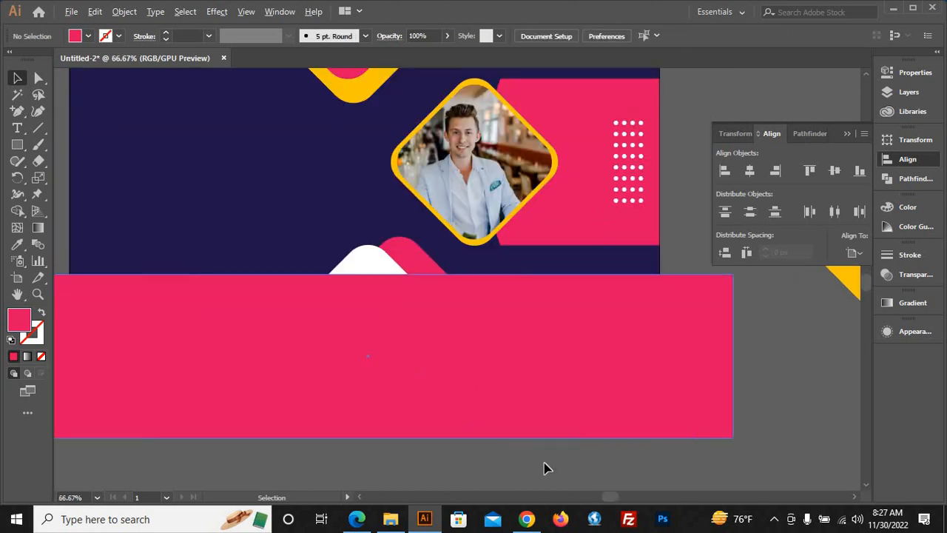
left_click(661, 342)
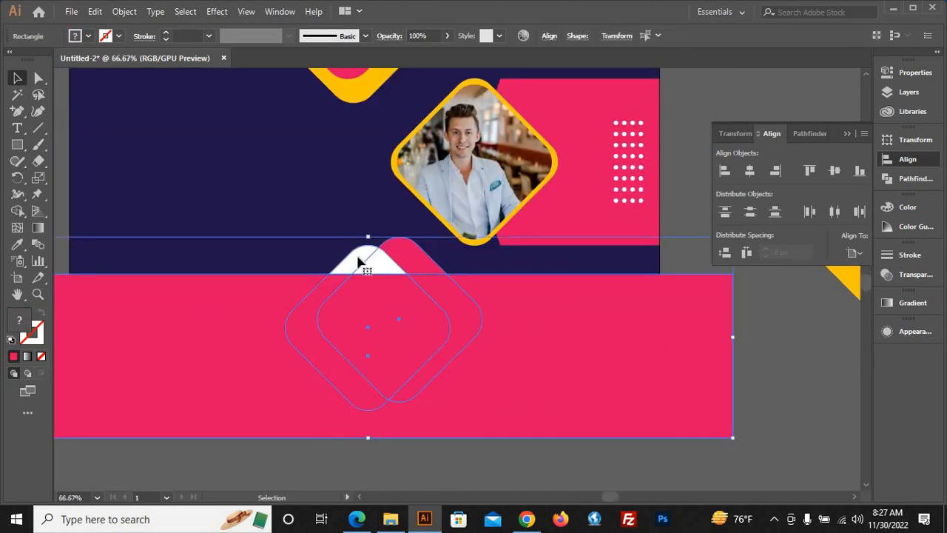
left_click(769, 426)
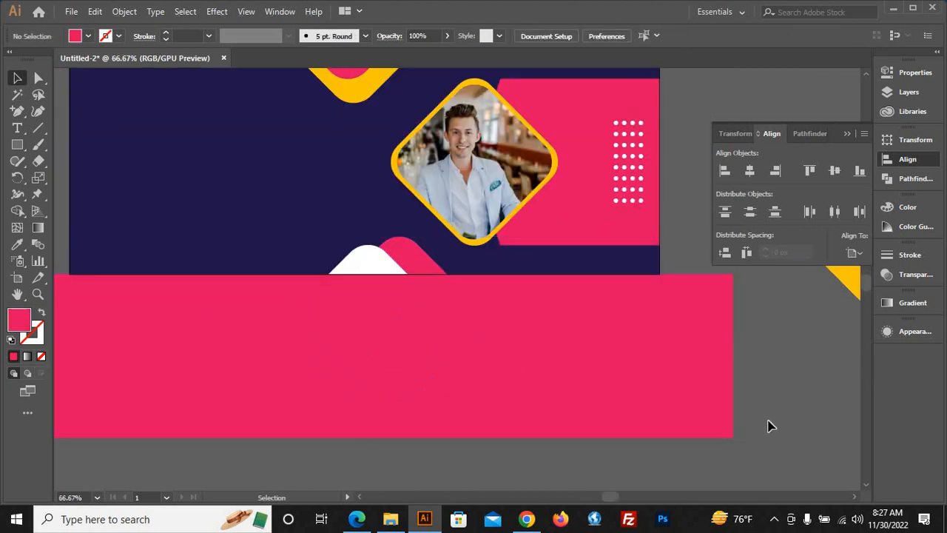
left_click(239, 340)
key("shift+m")
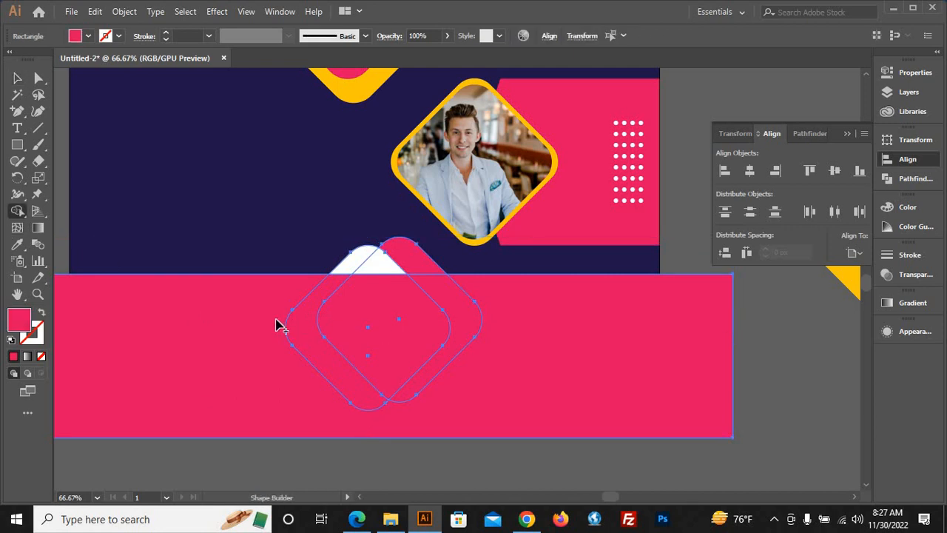
mouse_move(297, 333)
left_mouse_down()
mouse_move(498, 322)
mouse_move(364, 384)
mouse_move(713, 417)
left_mouse_up()
left_click(19, 81)
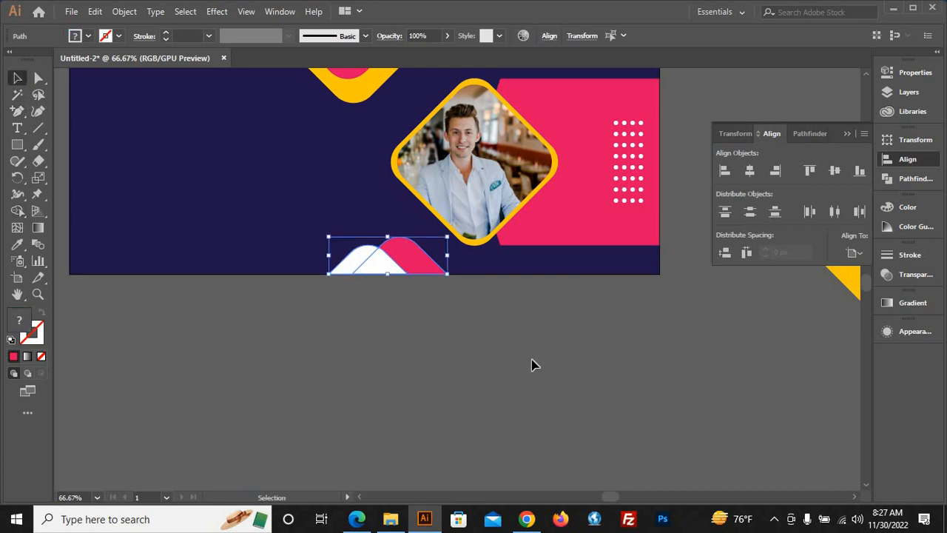
left_click(542, 364)
- Undo the Shape Builder trim and the rectangle drawn below the banner
key("ctrl+z")
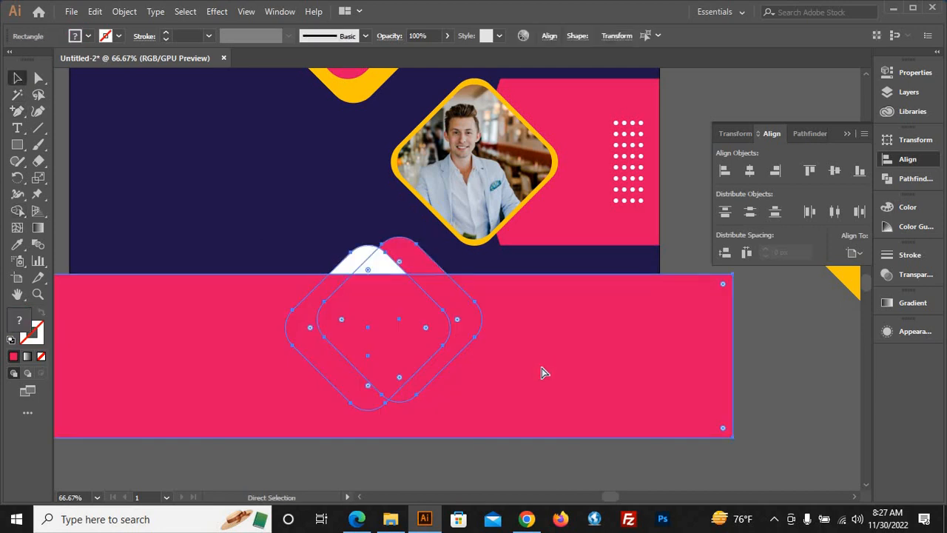
key("ctrl+z")
scroll(644, 392, "down", 2)
scroll(440, 281, "down", 1)
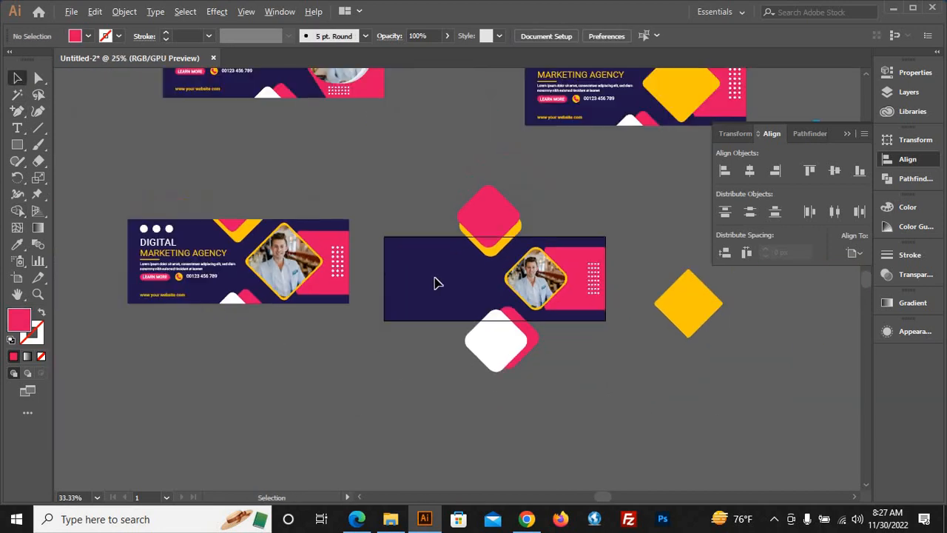
- Create an 820 x 312 px rectangle and align it with the artboard so that it covers the whole banner
left_click(17, 145)
left_click(113, 145)
left_click(323, 162)
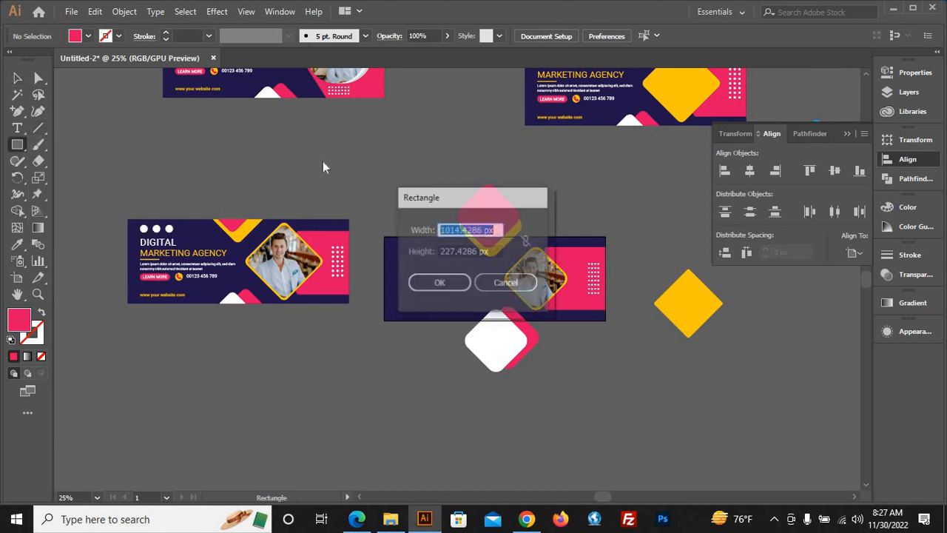
type("820")
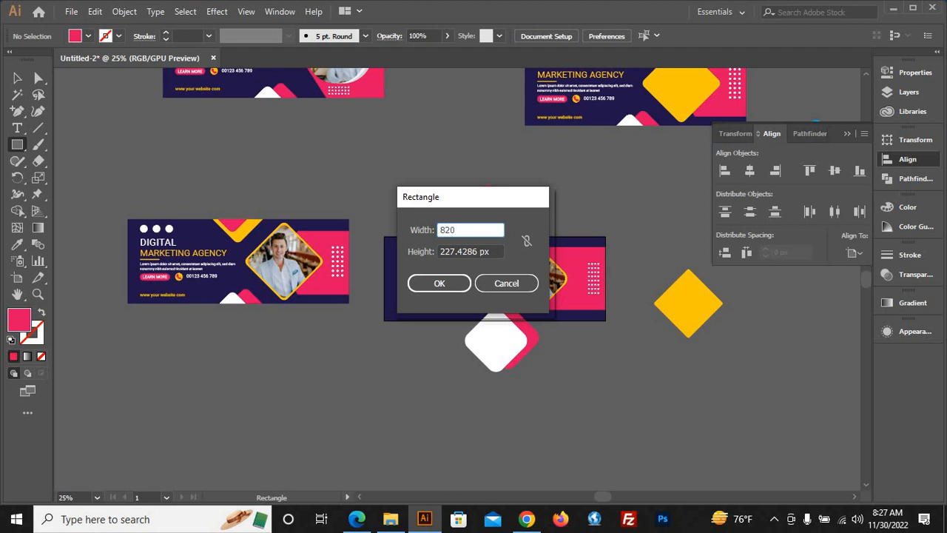
key("Tab")
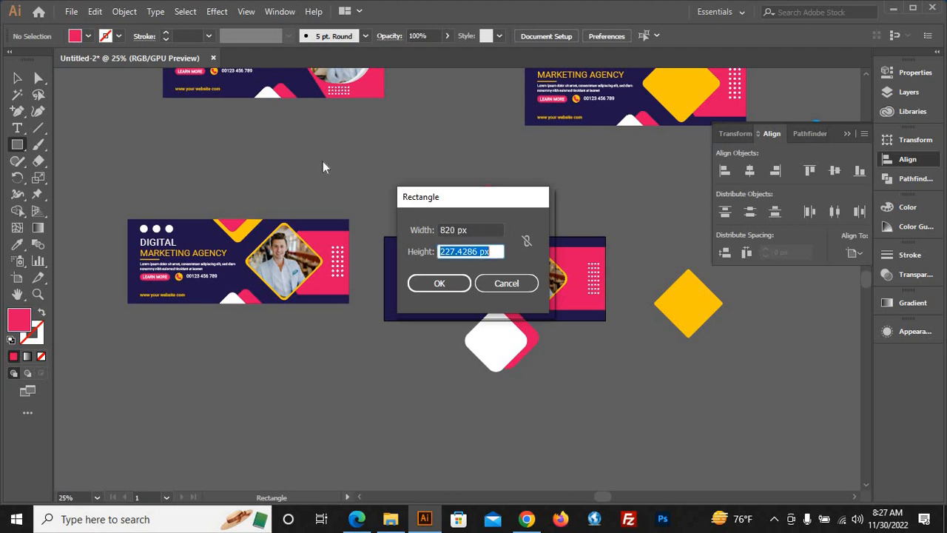
type("312")
key("Return")
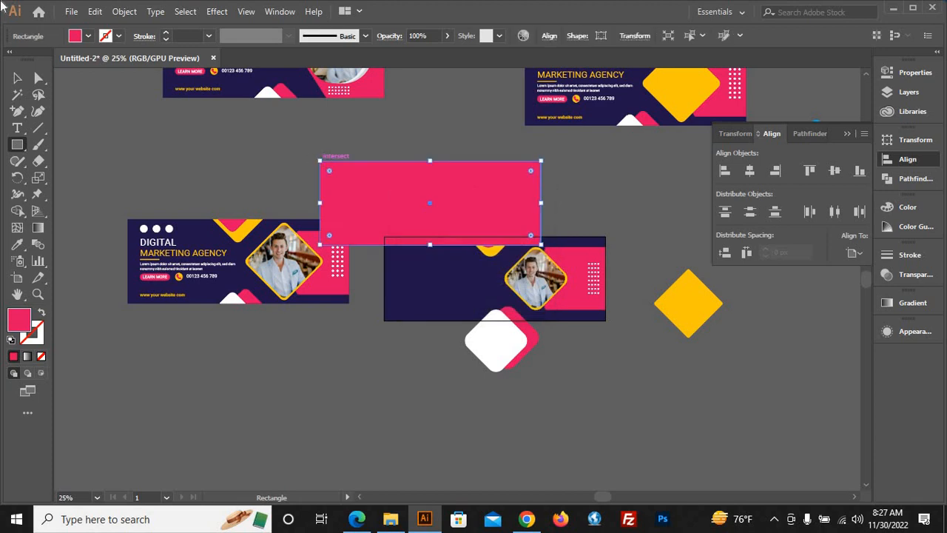
left_click(17, 77)
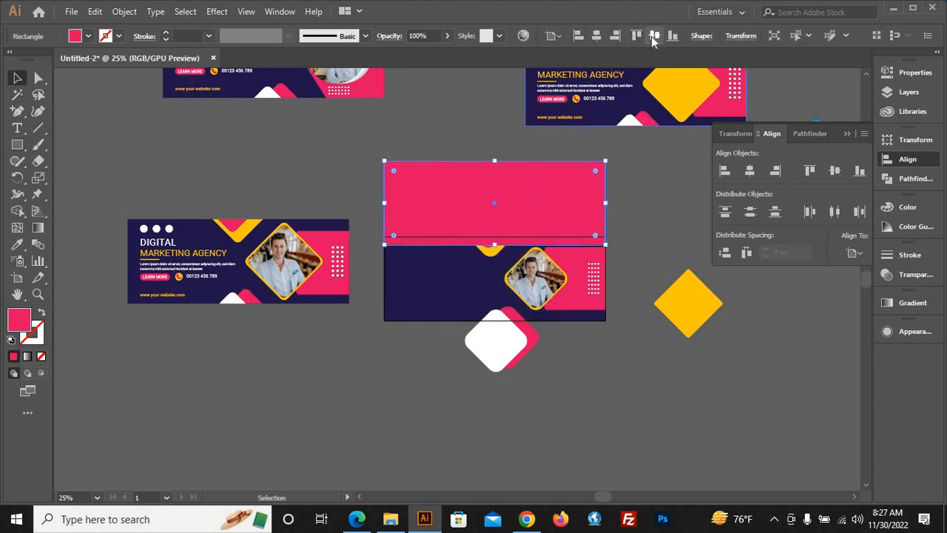
left_click(638, 37)
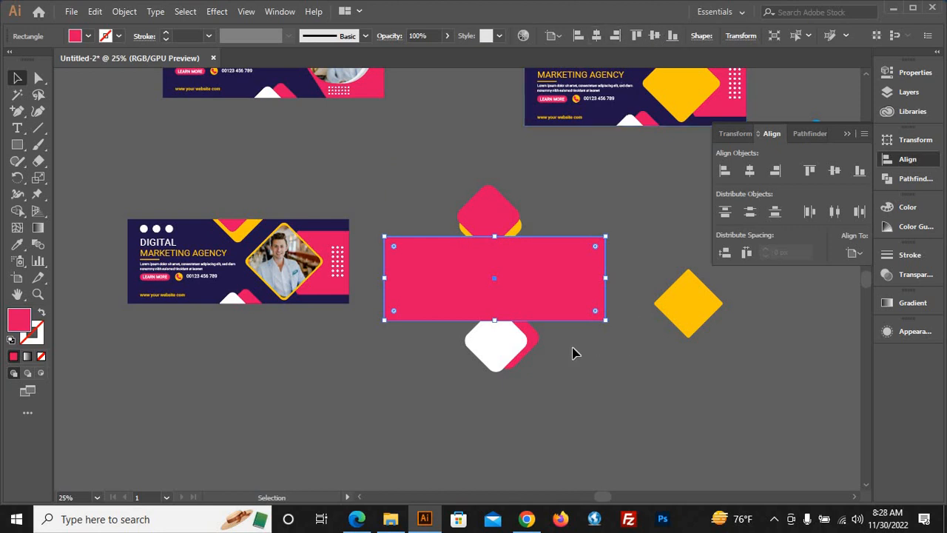
- Trim both accent diamond pairs at the banner's upper and lower edges by removing the overhanging parts with Shape Builder
left_click_drag(620, 432, 474, 200)
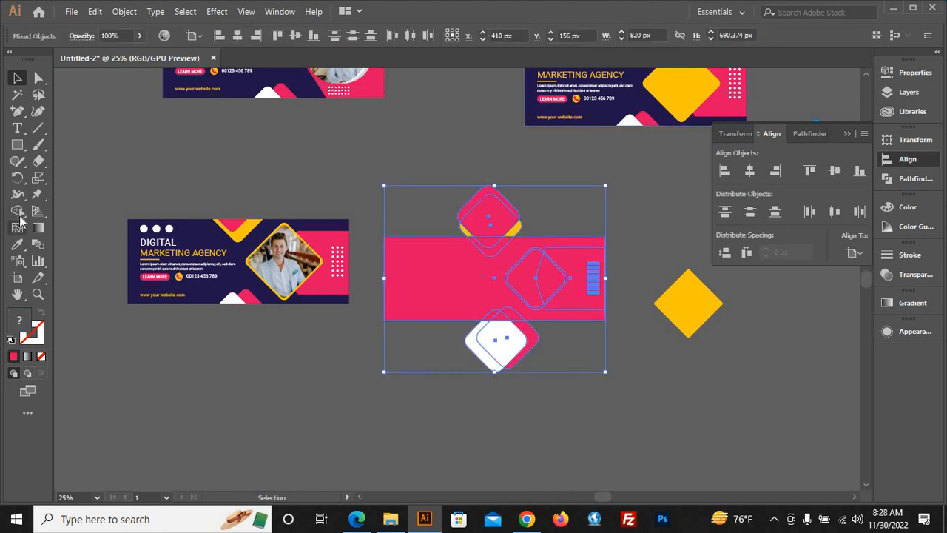
key("shift+m")
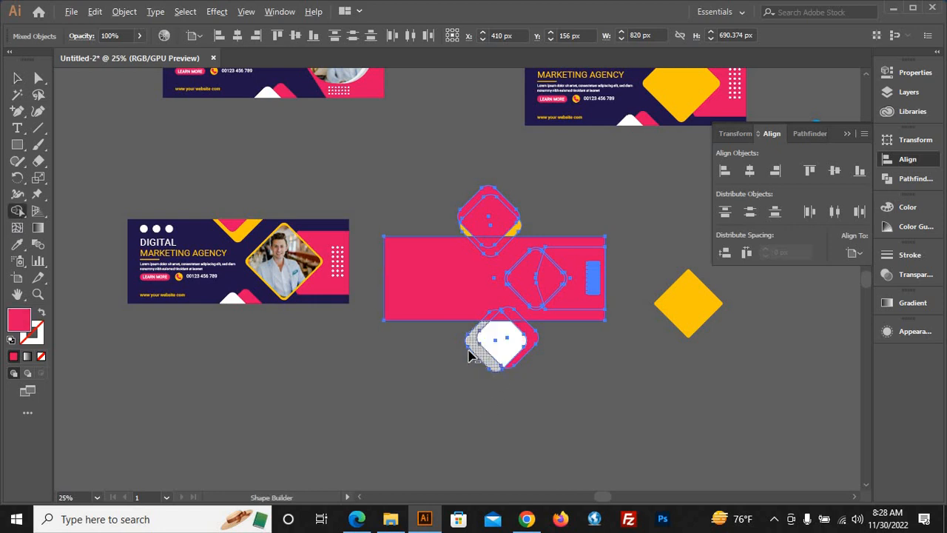
mouse_move(469, 355)
left_mouse_down()
mouse_move(537, 360)
mouse_move(505, 354)
left_mouse_up()
mouse_move(453, 207)
left_mouse_down()
mouse_move(490, 207)
mouse_move(511, 226)
left_mouse_up()
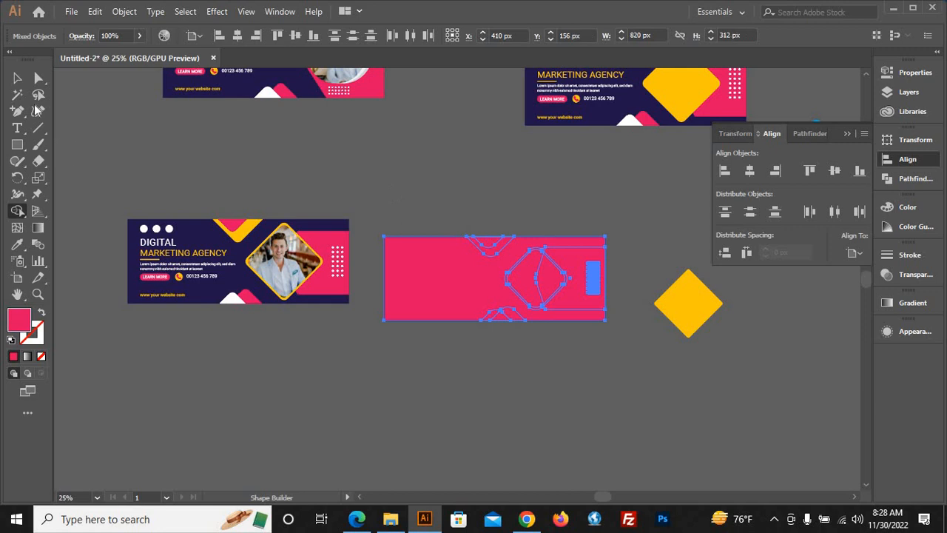
- Move the pink cover rectangle off the banner to the empty area below the loose yellow diamond
left_click(17, 77)
left_click(408, 318)
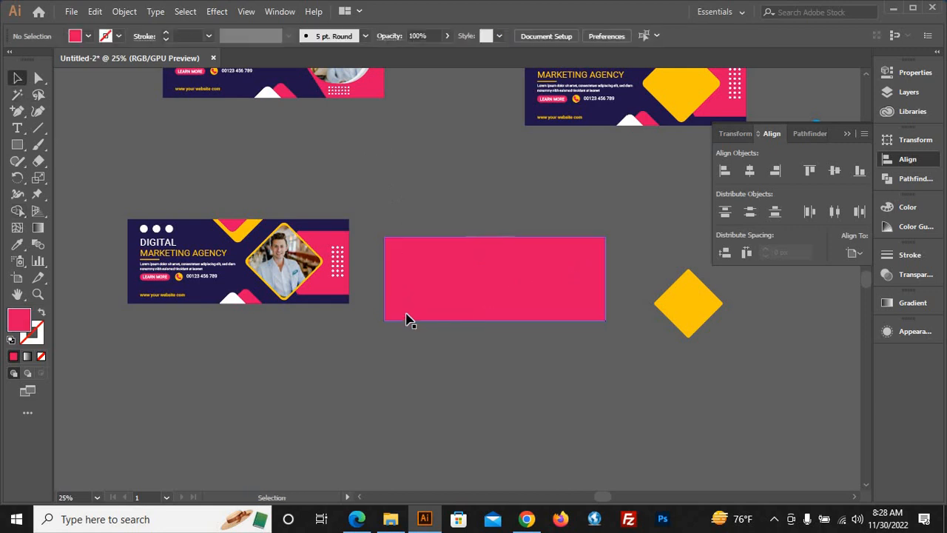
left_click_drag(408, 319, 712, 444)
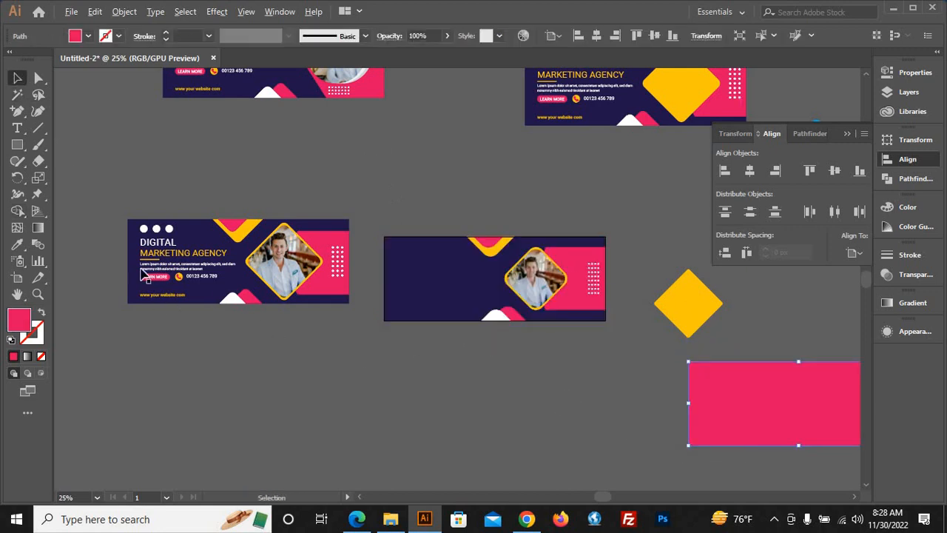
- Add the text "Digital", enlarge it and place it on the empty navy area of the new banner
scroll(148, 252, "up", 3)
scroll(148, 252, "down", 1)
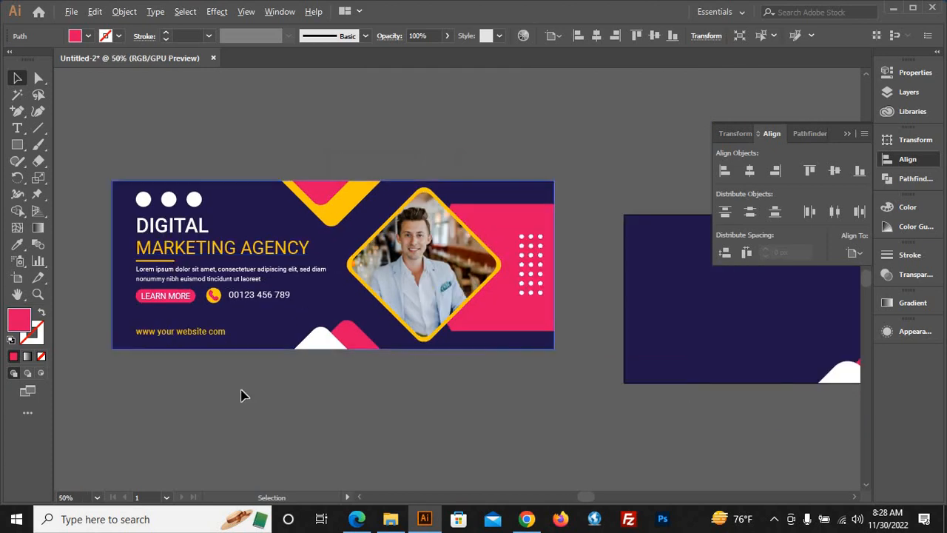
scroll(240, 373, "down", 1)
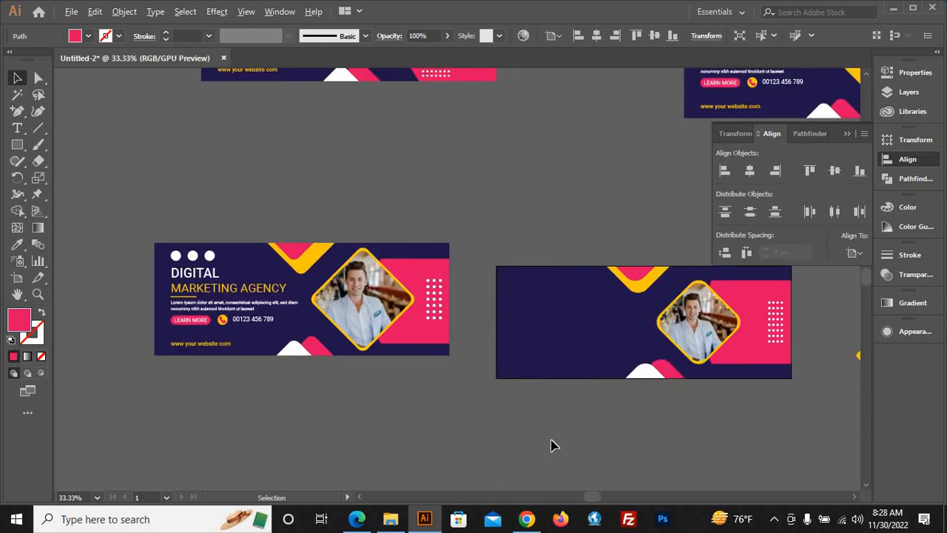
scroll(550, 440, "up", 2)
scroll(533, 407, "down", 1)
scroll(348, 355, "down", 2)
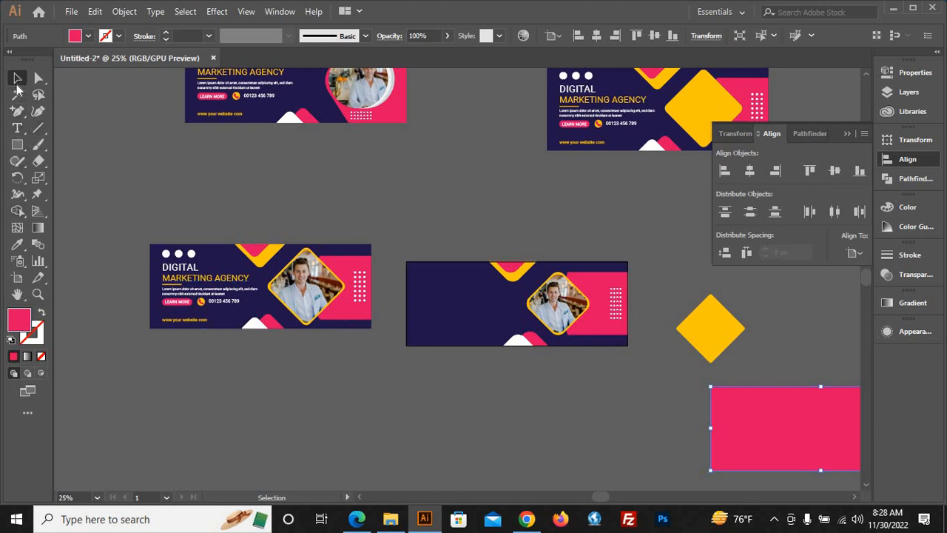
left_click(20, 130)
left_click(321, 393)
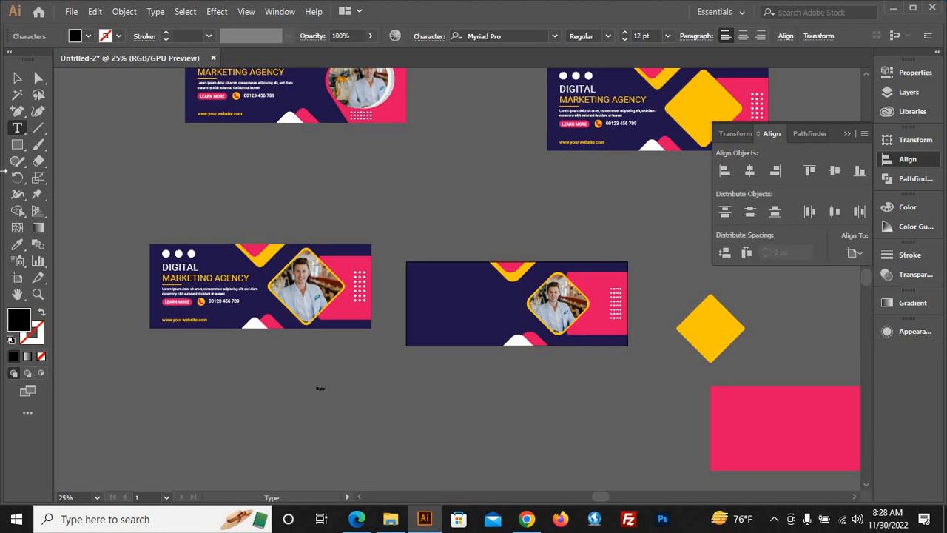
left_click(17, 78)
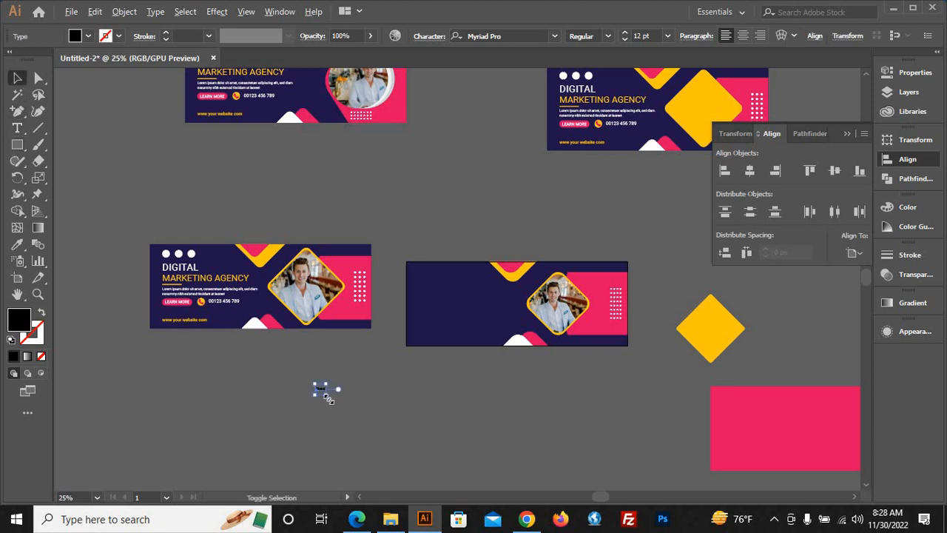
left_click_drag(351, 417, 359, 432)
left_click(360, 435)
left_click_drag(324, 386, 457, 294)
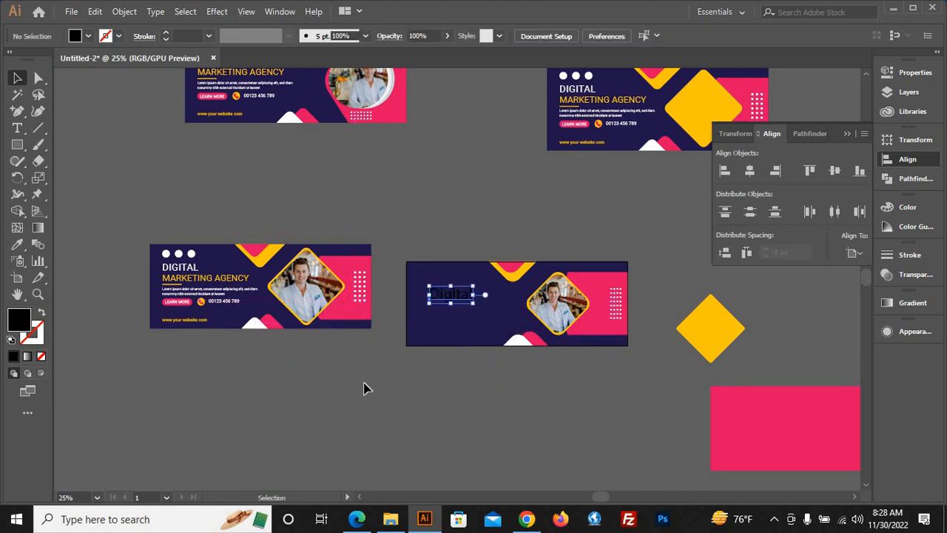
- Write the marketing agency heading as a separate text line below the reference banner
left_click(363, 385)
left_click(17, 127)
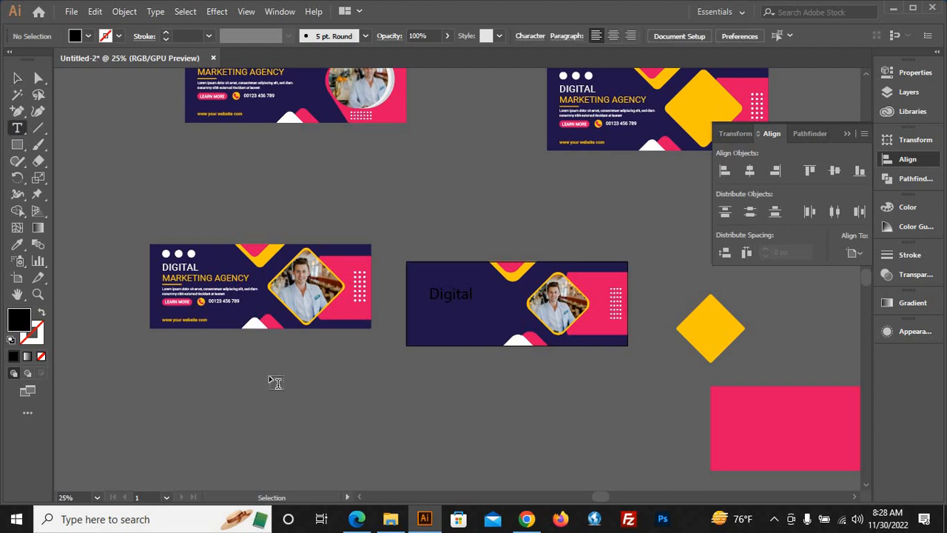
left_click(269, 377)
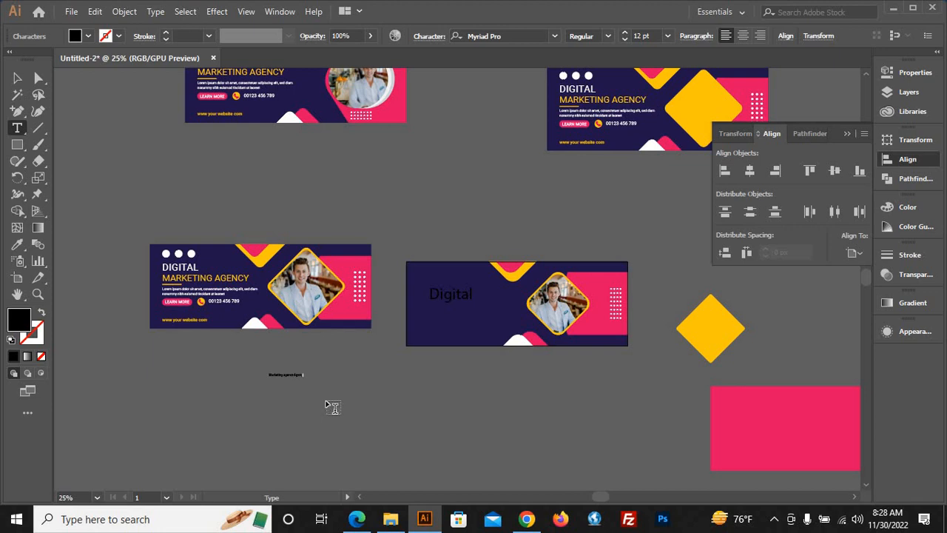
type("y")
left_click(17, 79)
left_click(296, 385)
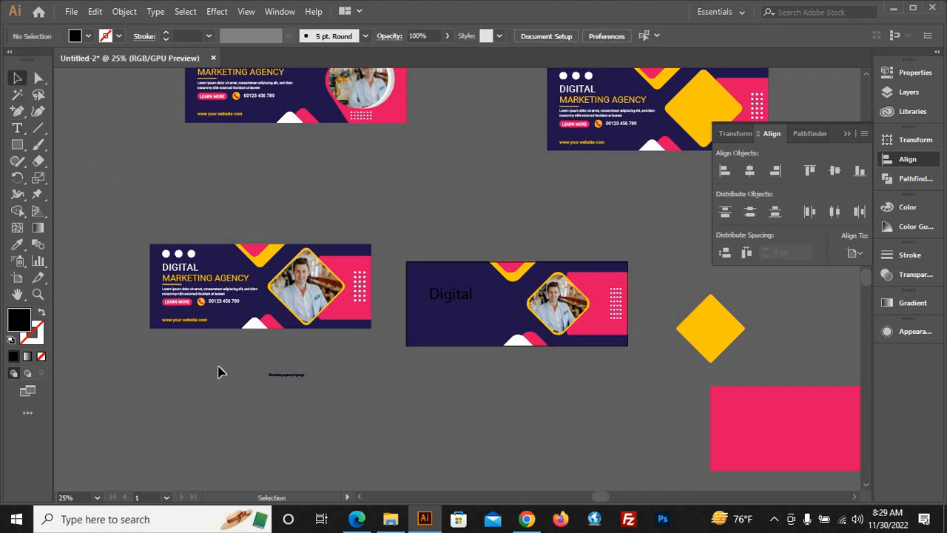
- Delete the marketing agency text line and the "Digital" text on the new banner
left_click_drag(250, 356, 370, 416)
key("Delete")
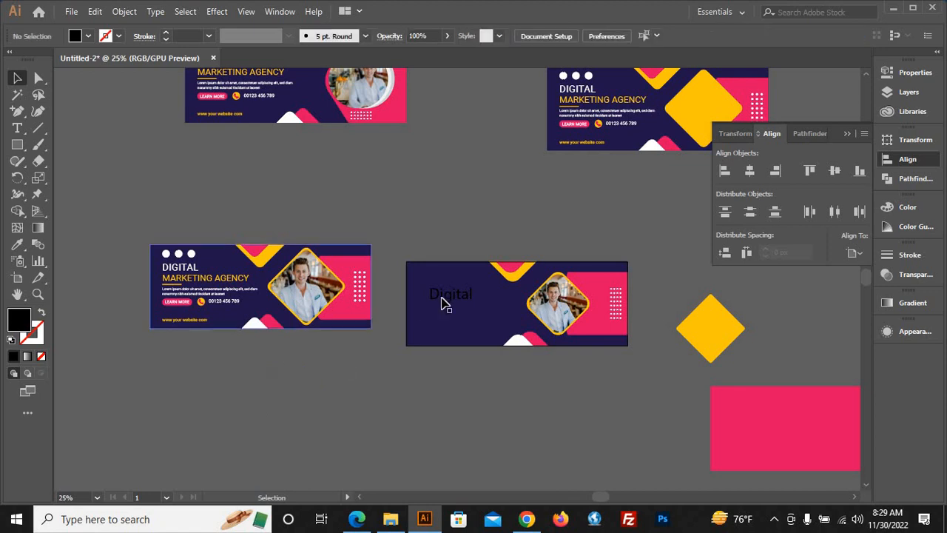
left_click(451, 297)
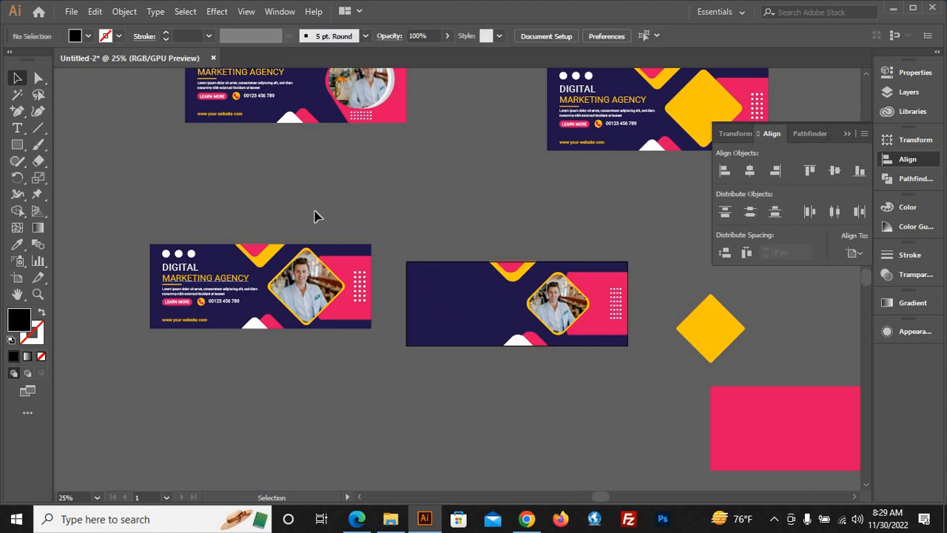
left_click_drag(580, 103, 445, 167)
key("ctrl+z")
left_click(477, 214)
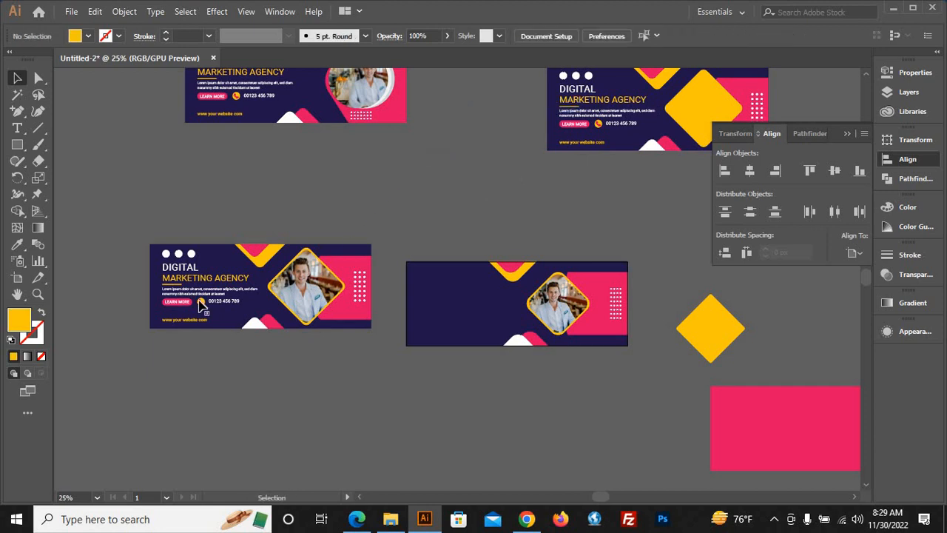
- Lock the navy background of the upper yellow-diamond banner and move its circles, headings, paragraph, LEARN MORE button and phone row onto the new banner
left_click(553, 141)
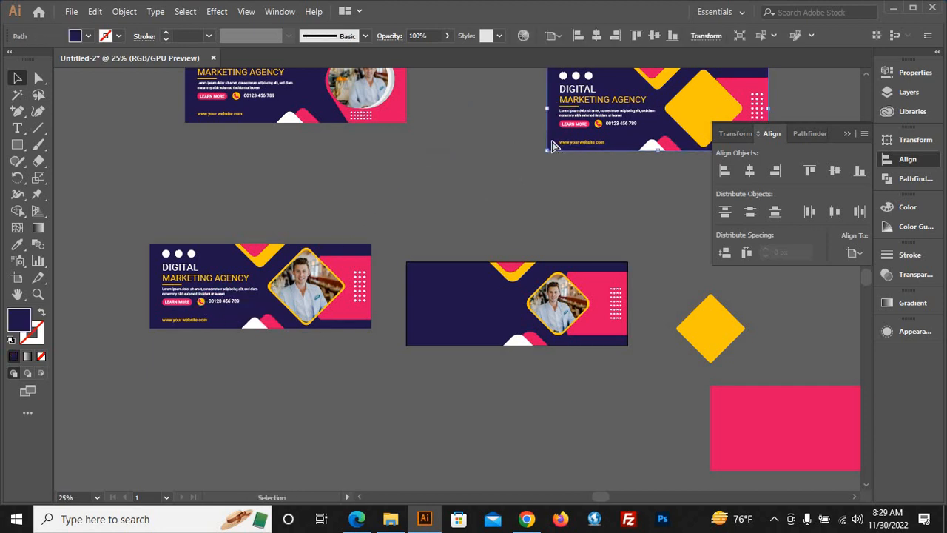
key("ctrl+2")
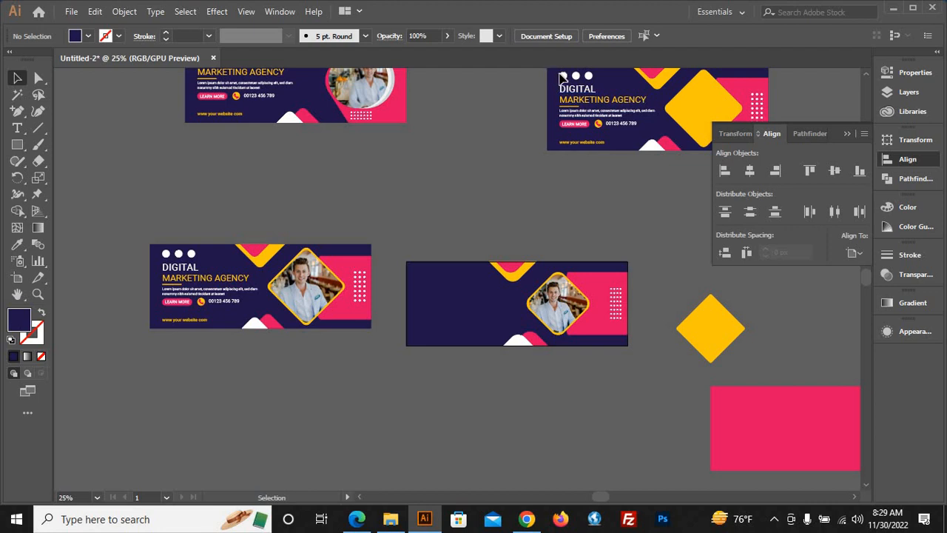
left_click_drag(627, 129, 463, 310)
left_click_drag(464, 393, 464, 393)
- Bring the moved circles, headings, paragraph and contact row to the front of the new banner
right_click(469, 415)
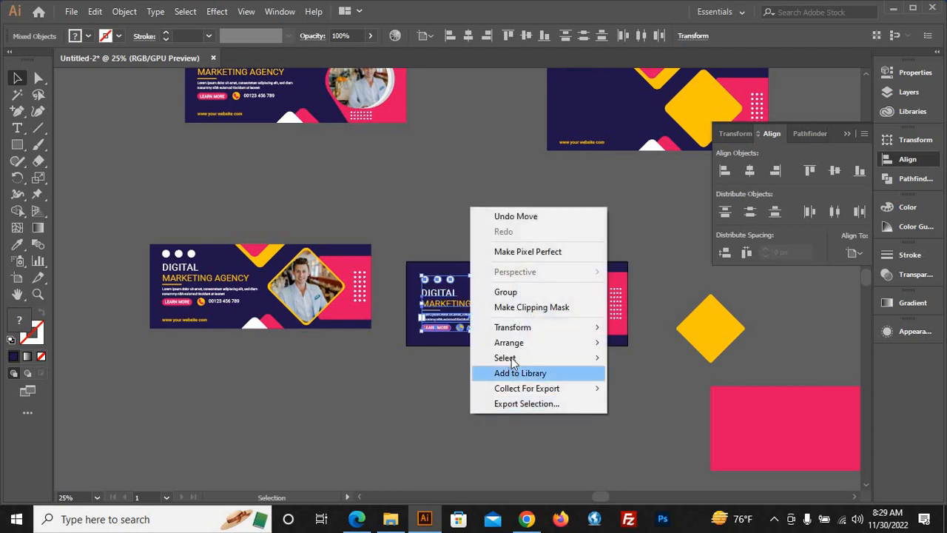
mouse_move(522, 345)
left_click(648, 344)
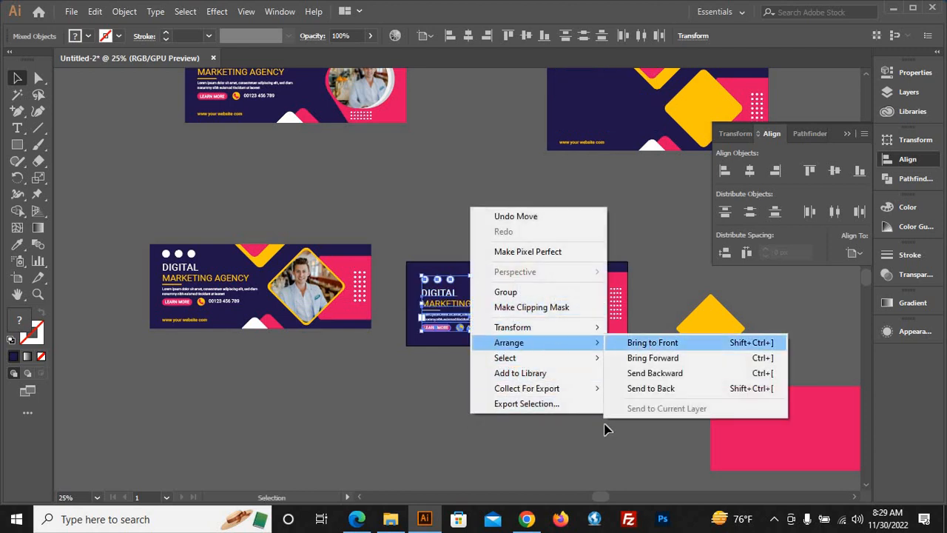
left_click(605, 426)
- Move the yellow website text from the upper banner to just below the LEARN MORE button on the new banner
scroll(528, 258, "up", 1)
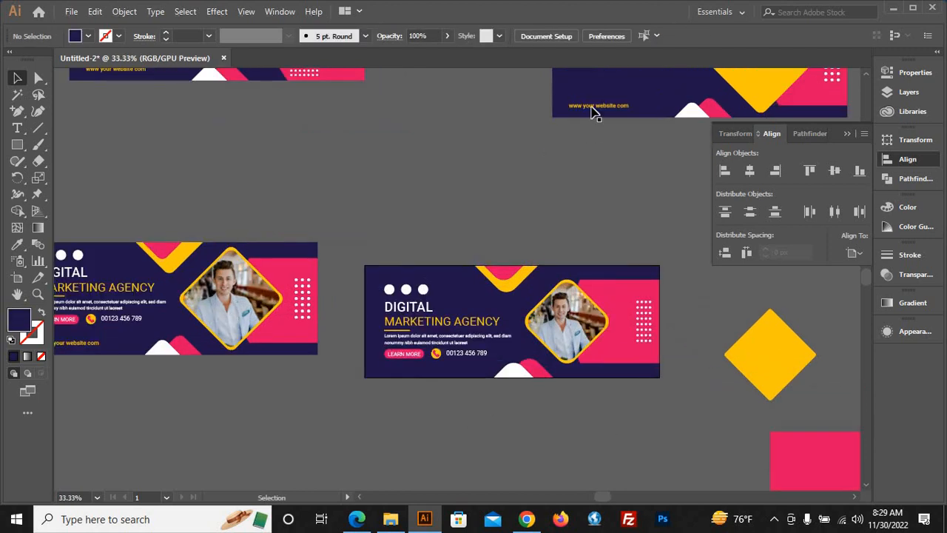
left_click_drag(589, 111, 407, 374)
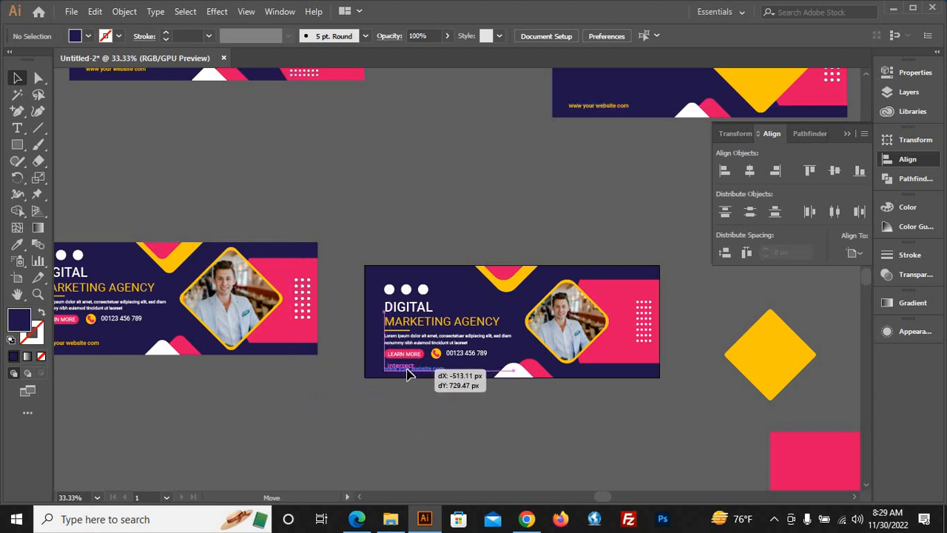
left_click_drag(408, 374, 410, 374)
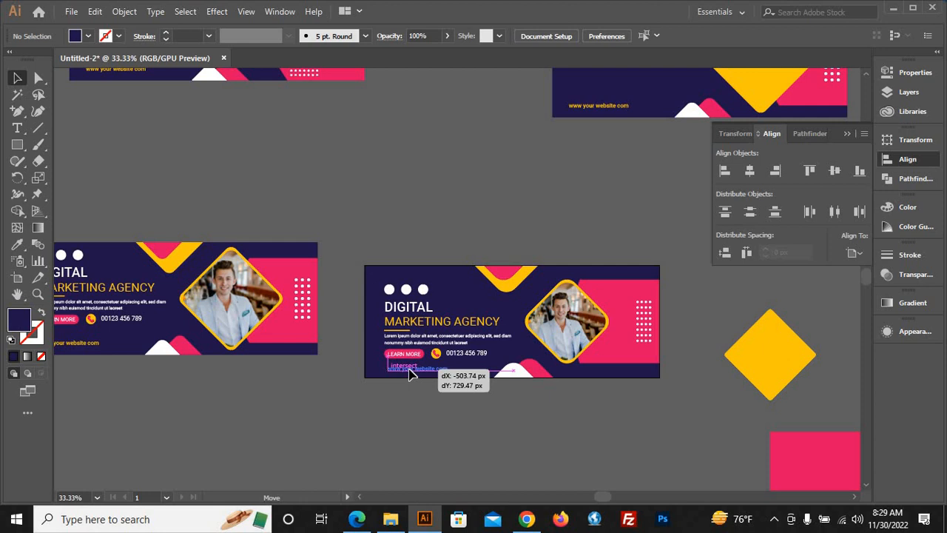
left_click_drag(409, 423, 411, 424)
left_click(429, 447)
scroll(408, 437, "down", 1)
scroll(400, 433, "up", 2)
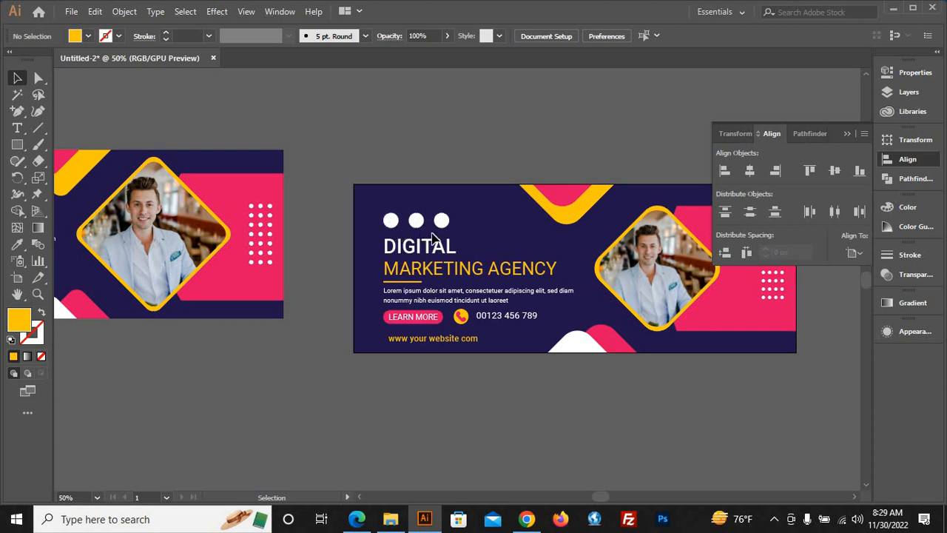
scroll(425, 373, "up", 1)
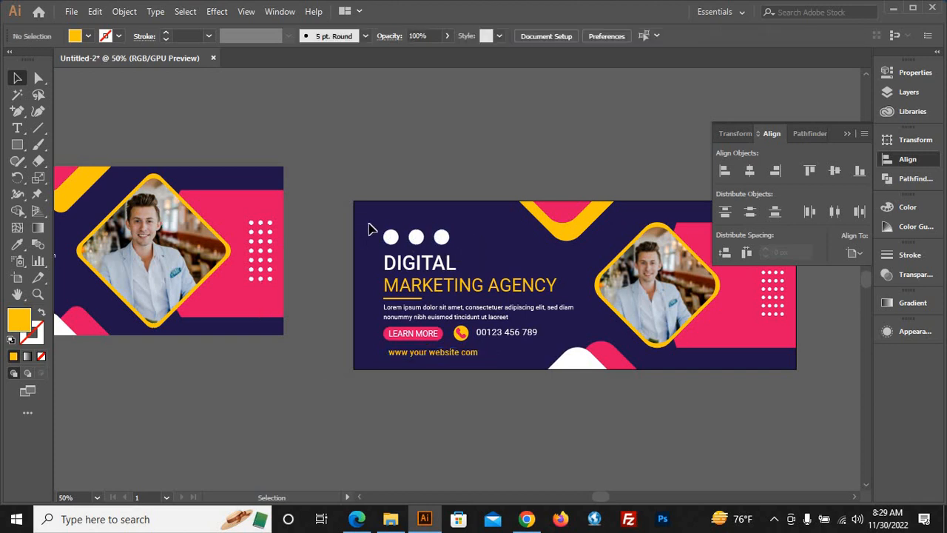
- Examine the font, weight and size settings of the DIGITAL heading, the MARKETING AGENCY heading and the paragraph on the new banner
scroll(400, 426, "down", 1)
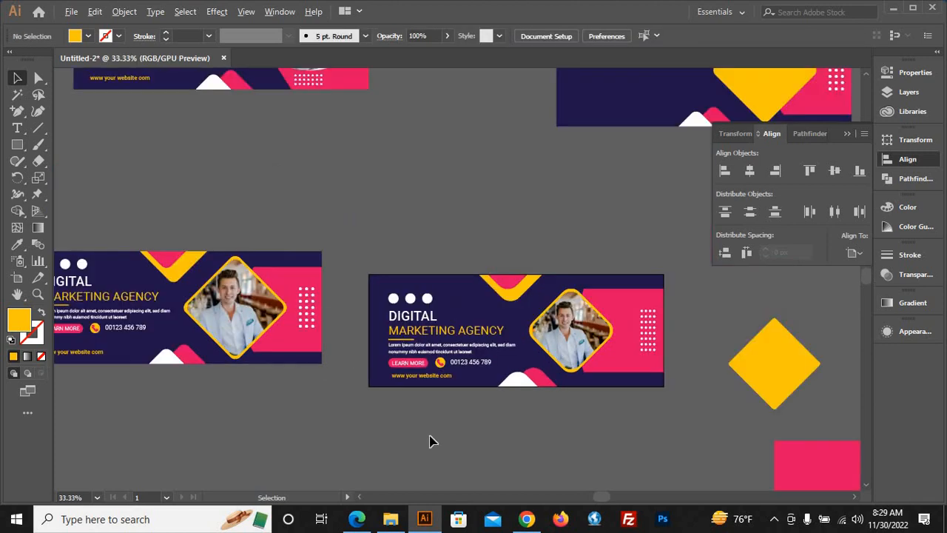
scroll(433, 441, "down", 1)
scroll(455, 441, "up", 1)
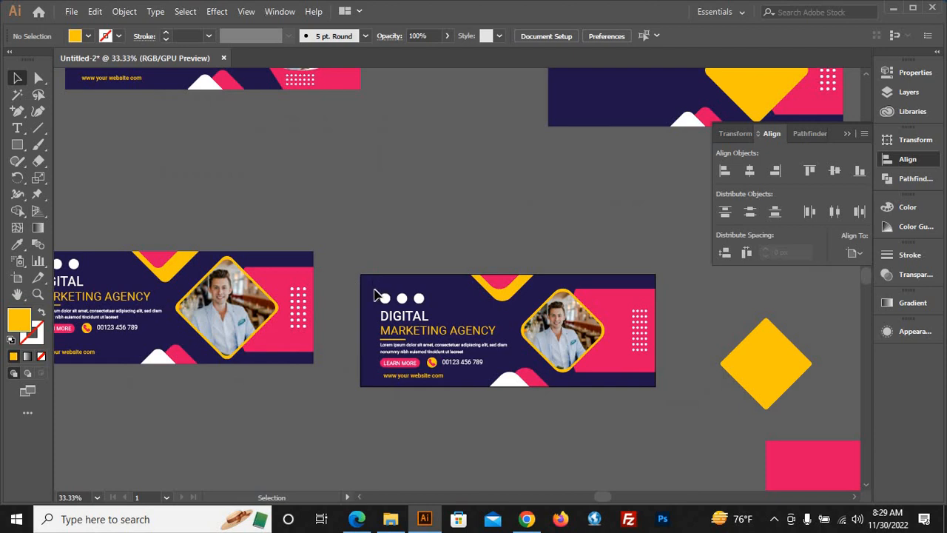
left_click_drag(441, 382, 478, 439)
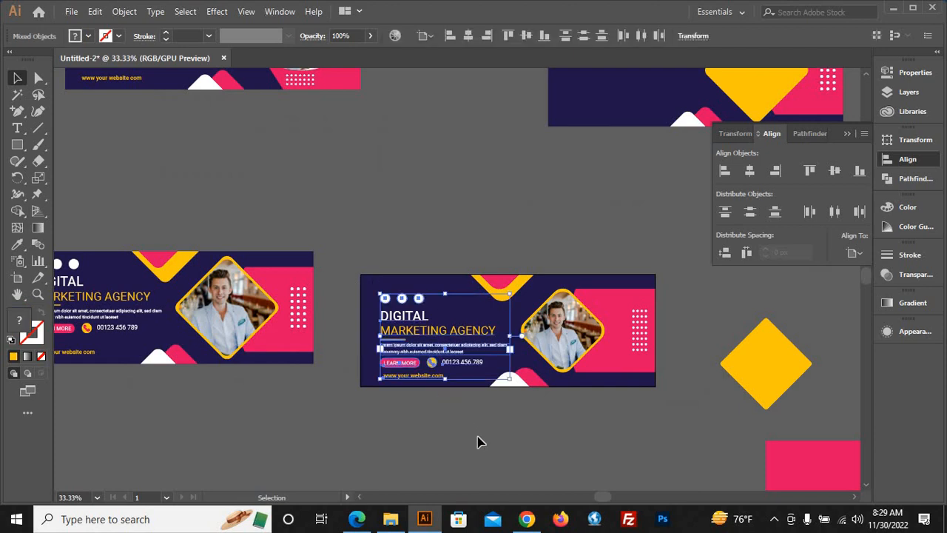
left_click(356, 382)
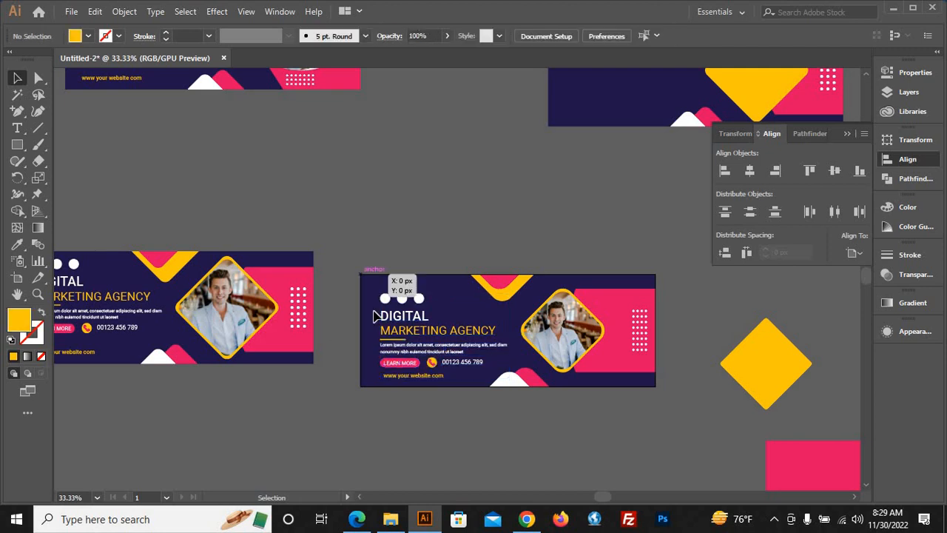
left_click(397, 320)
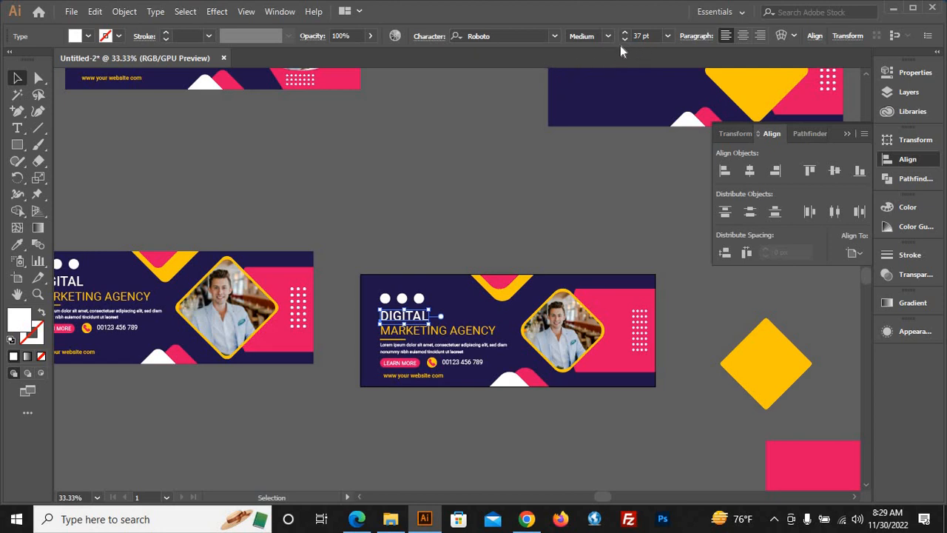
left_click(437, 222)
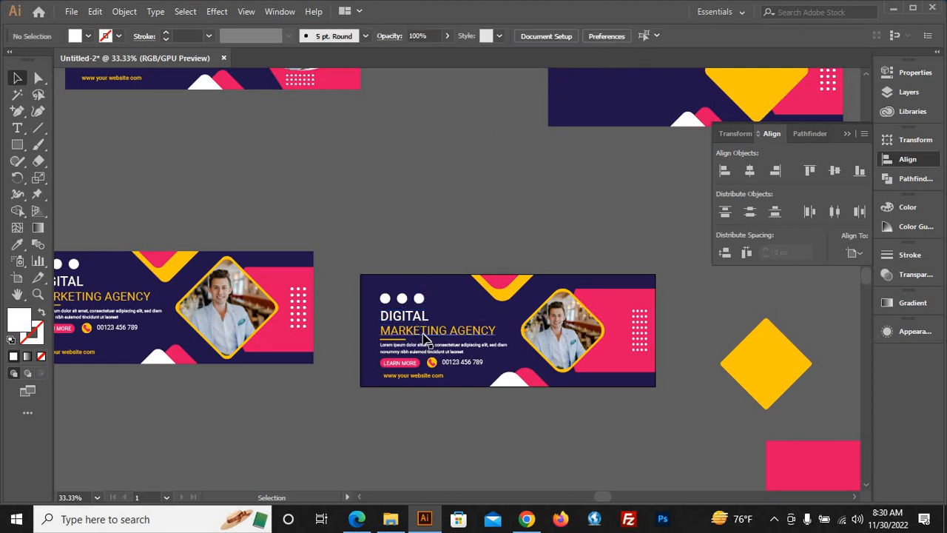
left_click(426, 337)
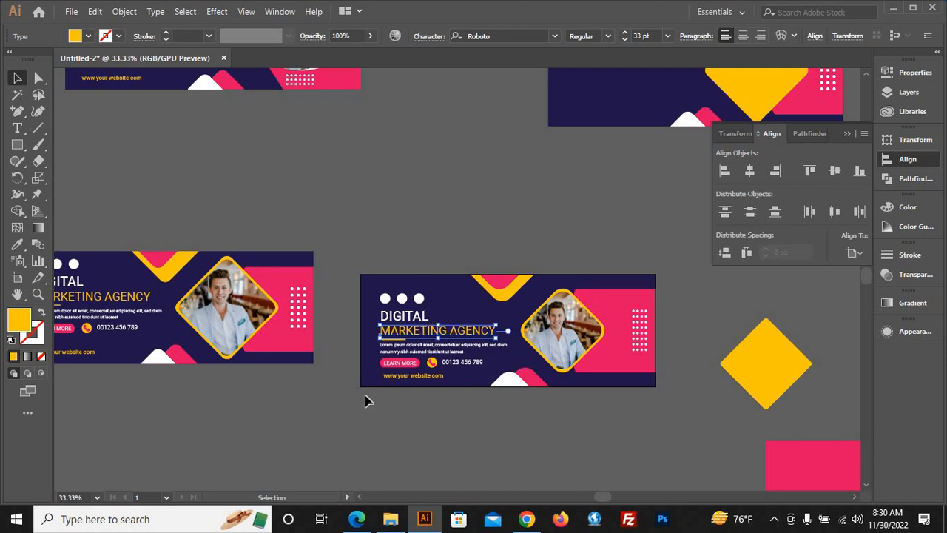
left_click(331, 417)
left_click(406, 354)
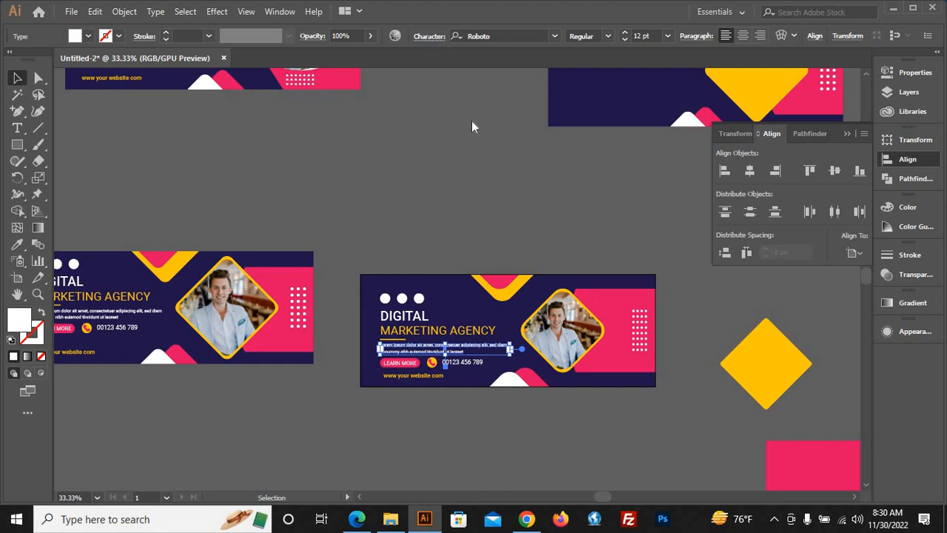
left_click(428, 36)
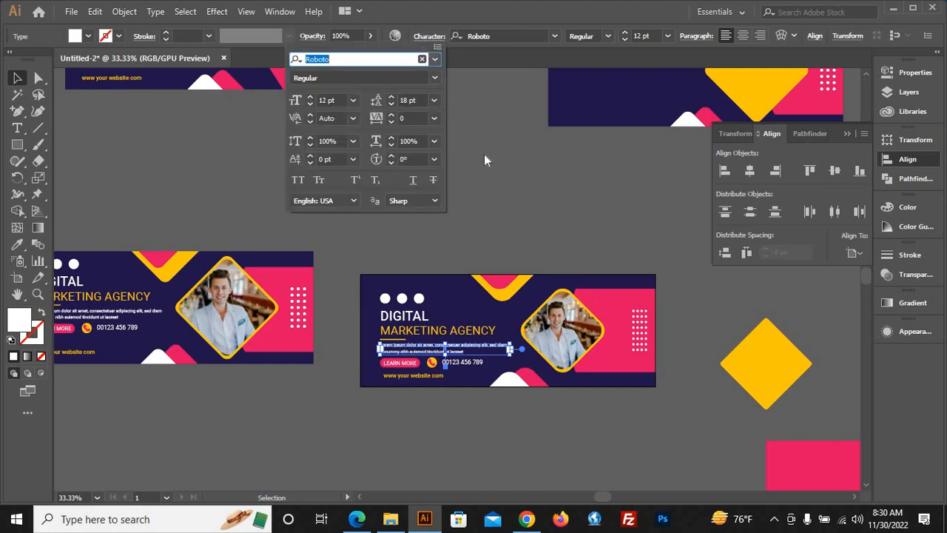
- Left-align the circles, headings, paragraph, LEARN MORE button and website text on the new banner relative to the selection
left_click(460, 398)
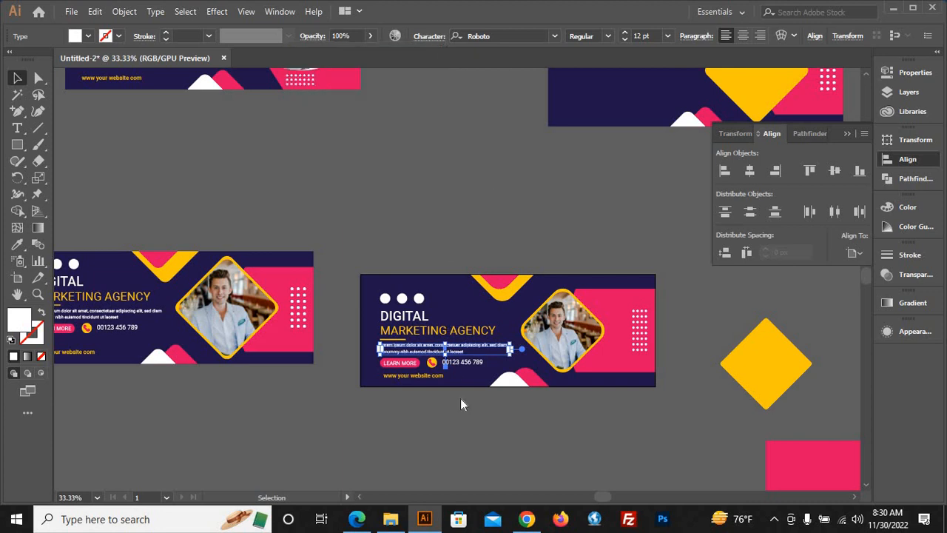
left_click(356, 401)
left_click_drag(414, 409, 374, 287)
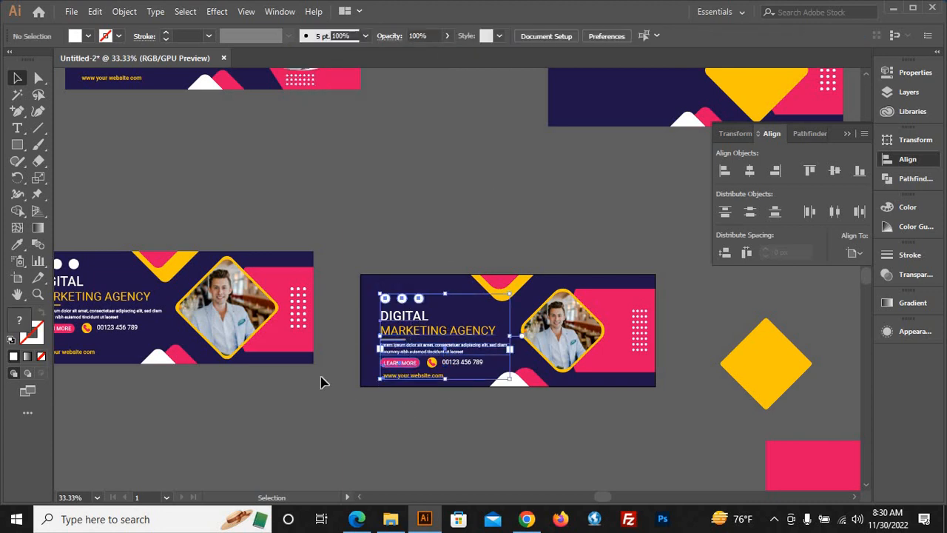
left_click(855, 253)
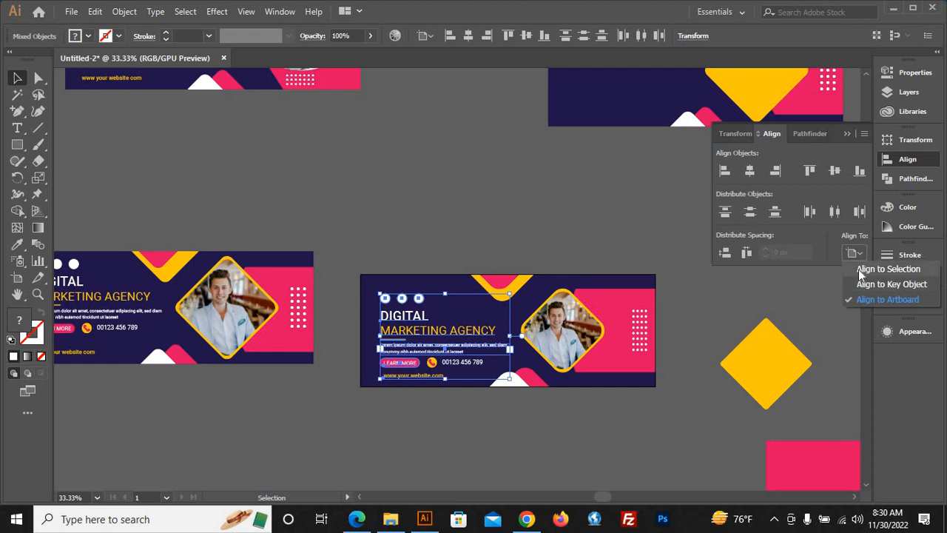
left_click(858, 269)
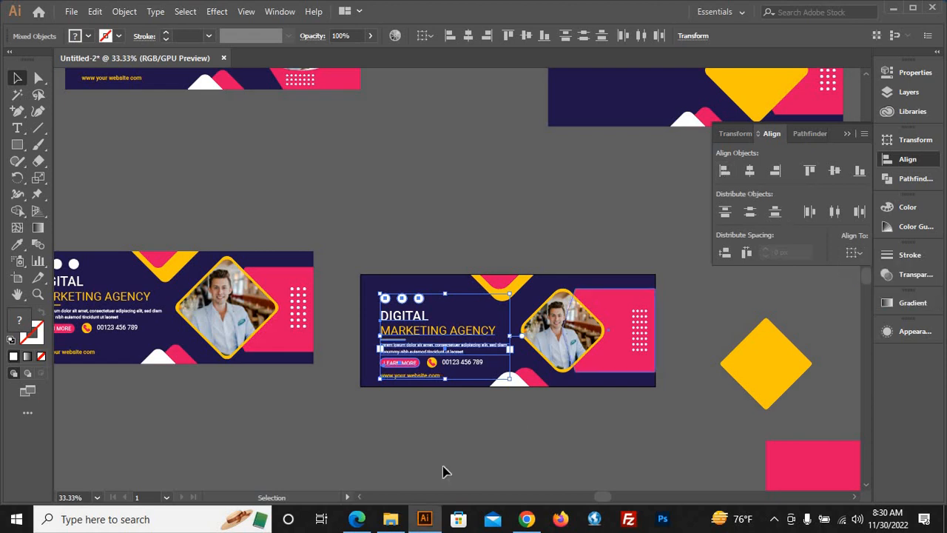
left_click(359, 417)
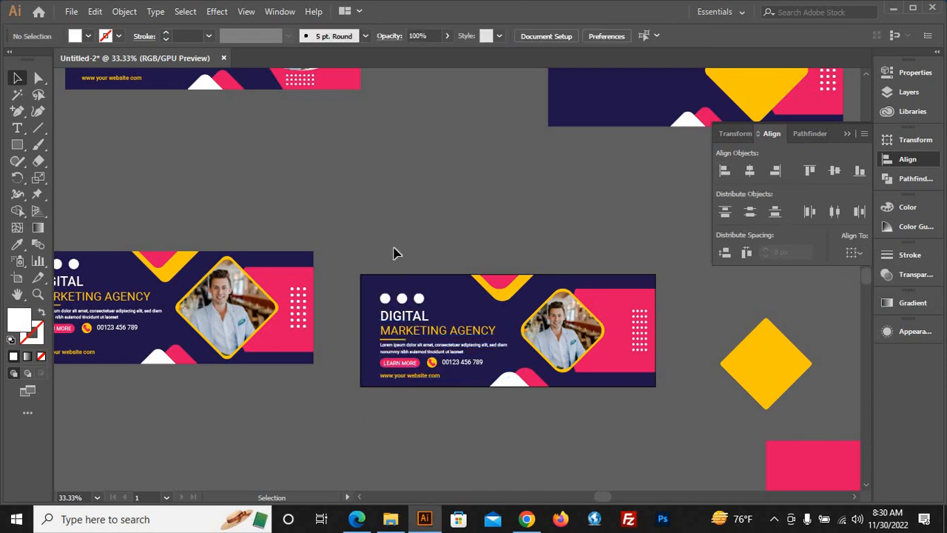
- Distribute the vertical spacing evenly between the new banner's circles, headings, paragraph, contact row and website text
key("ctrl+z")
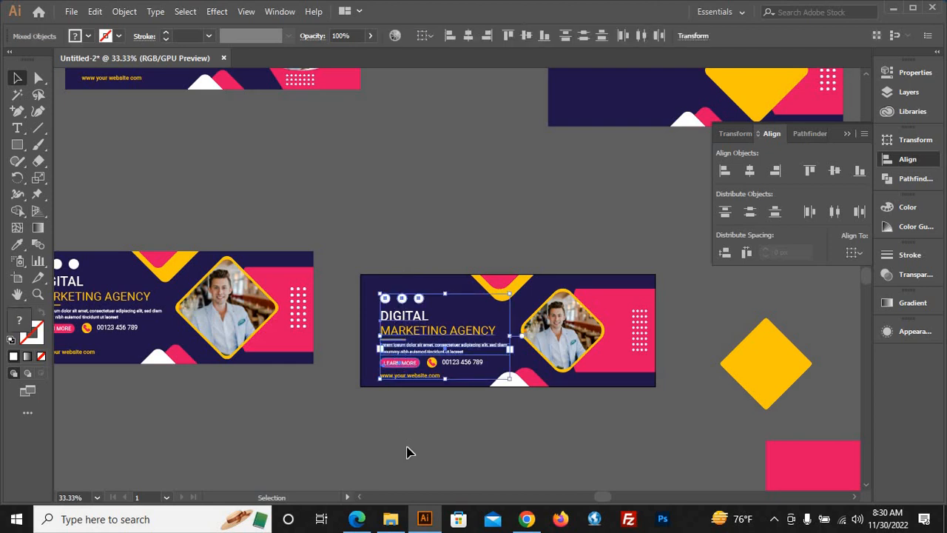
left_click(726, 256)
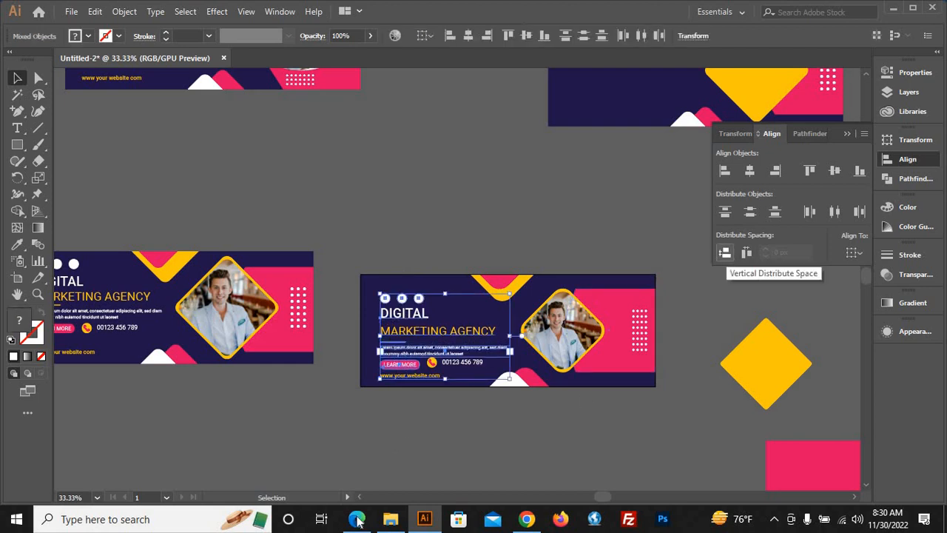
left_click(344, 354)
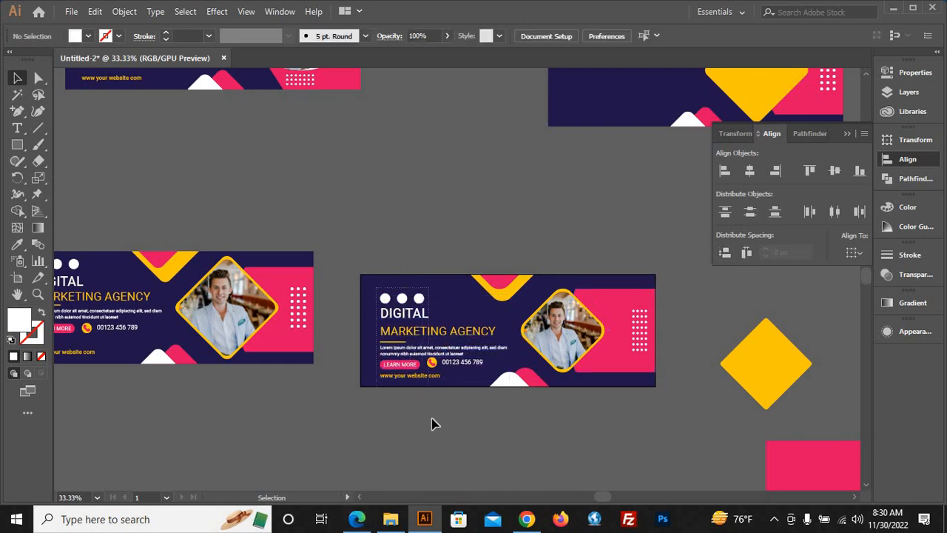
- Group the new banner's text and contact elements and centre the group vertically on the artboard
key("ctrl+z")
right_click(450, 434)
left_click(477, 309)
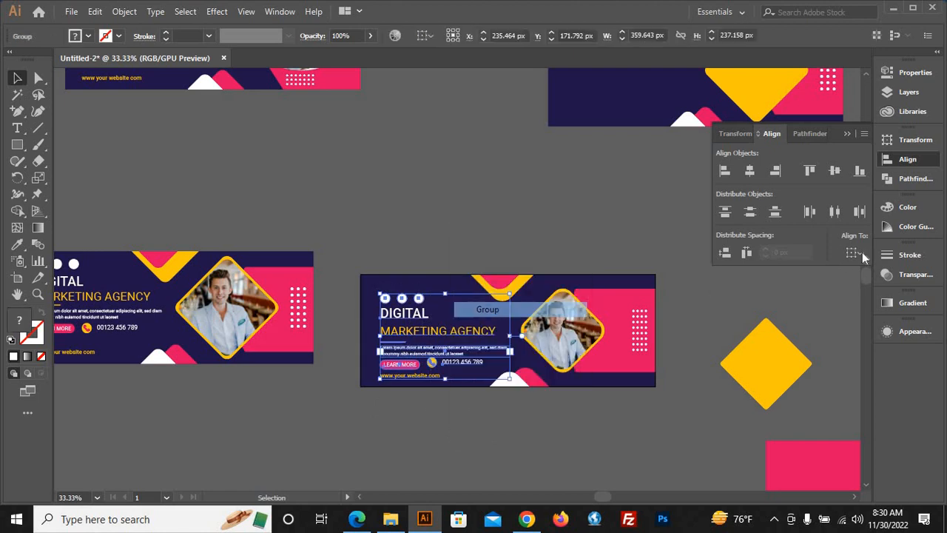
left_click(856, 253)
left_click(885, 300)
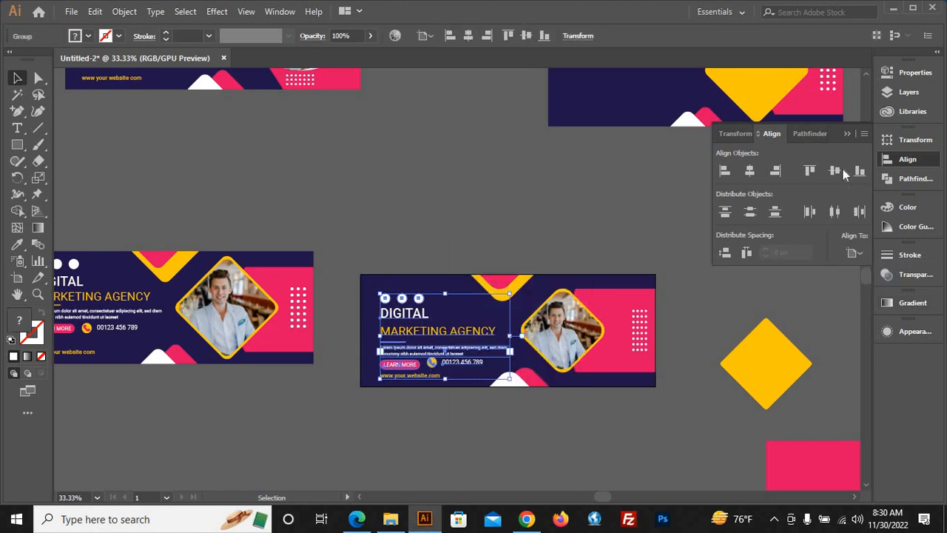
left_click(842, 169)
left_click(320, 418)
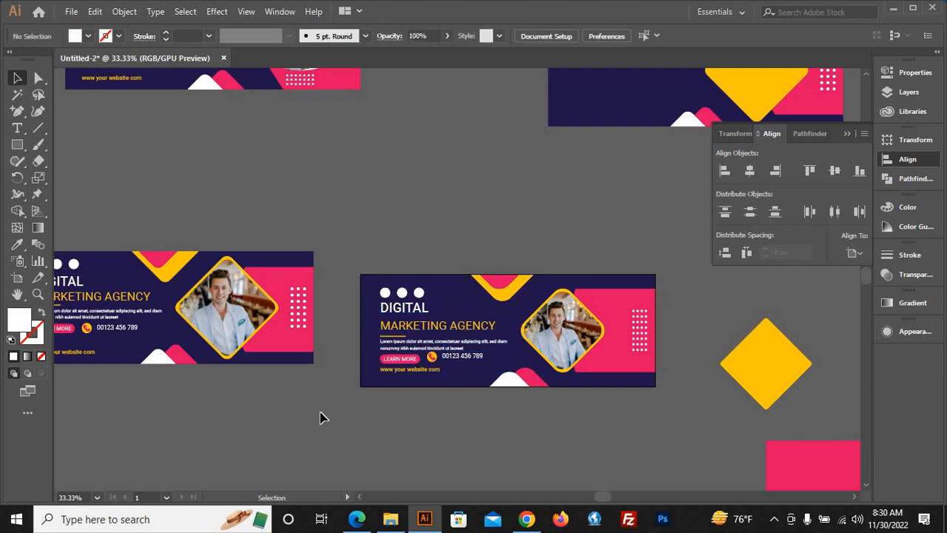
- Move the diamond photo and the white dot grid off the new banner onto the empty canvas above
scroll(314, 409, "down", 2)
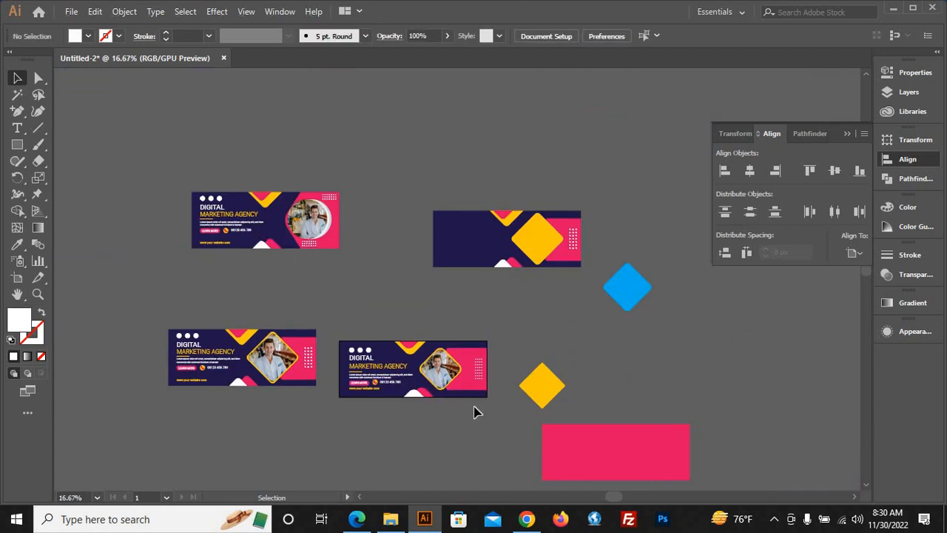
left_click_drag(442, 369, 148, 282)
key("ctrl+z")
left_click(453, 447)
left_click_drag(435, 374, 209, 294)
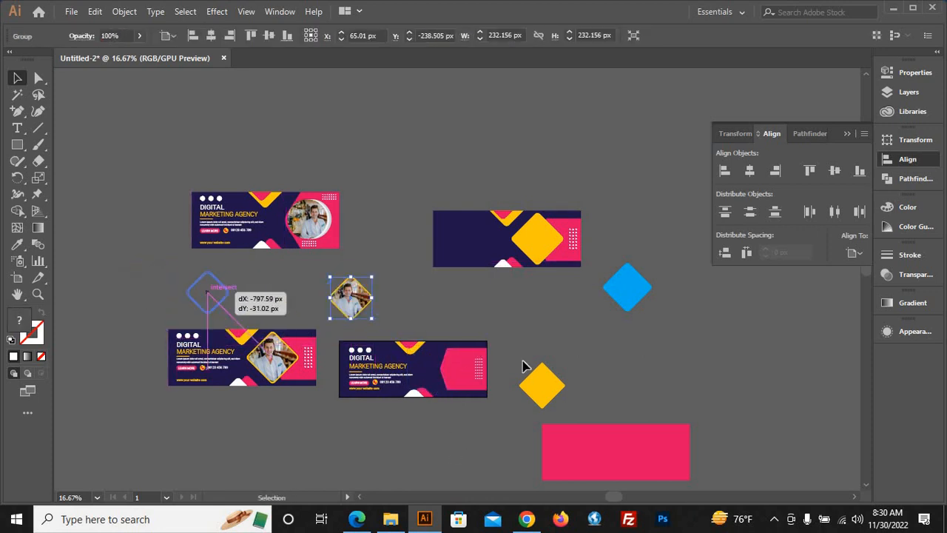
scroll(488, 373, "up", 2)
left_click_drag(475, 367, 283, 260)
scroll(489, 466, "down", 1)
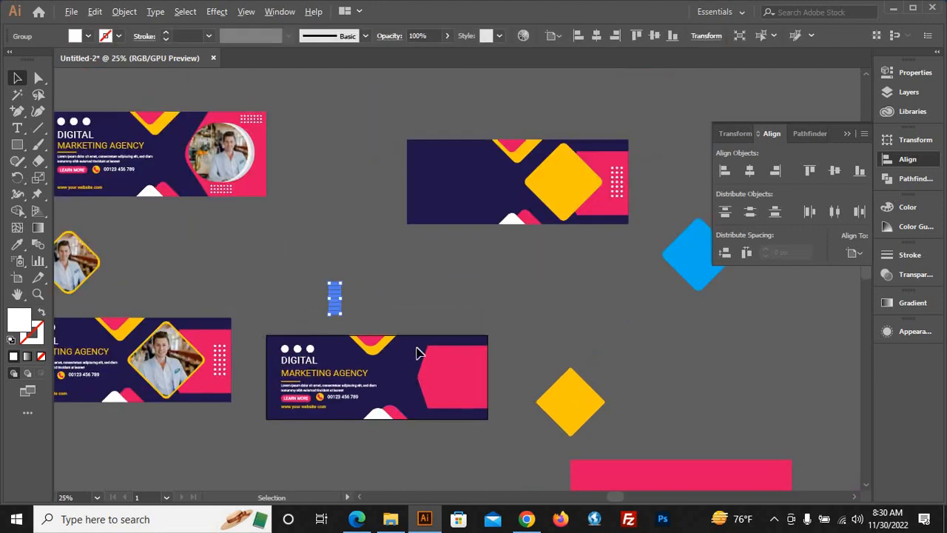
left_click(459, 442)
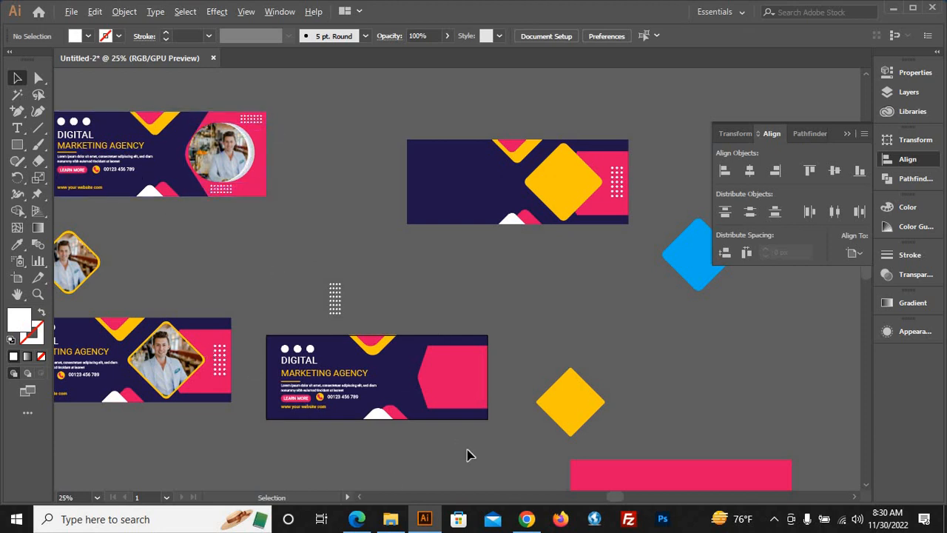
- Enlarge the pink shape on the new banner to the banner's full height and centre it vertically on the artboard
scroll(465, 455, "up", 1)
left_click(461, 377)
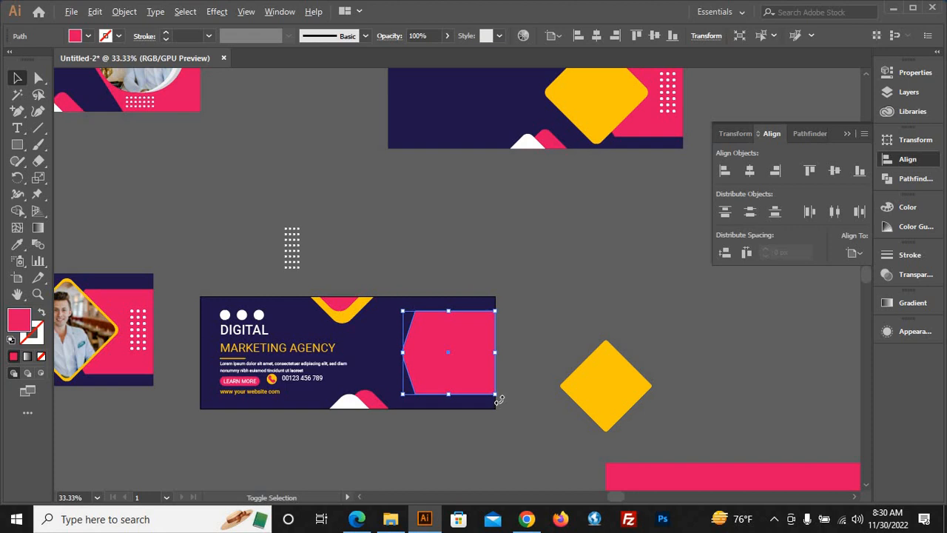
left_click_drag(500, 398, 510, 409)
left_click(523, 459)
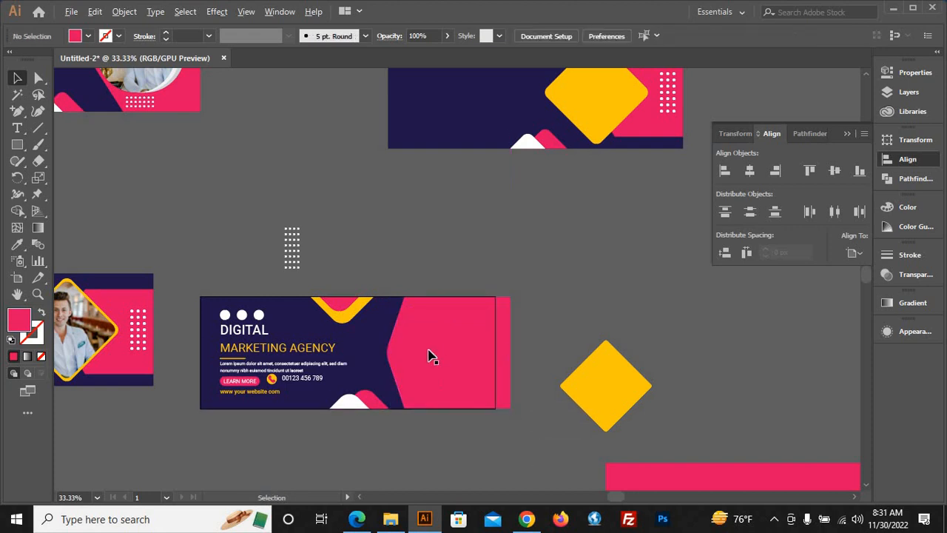
left_click(435, 355)
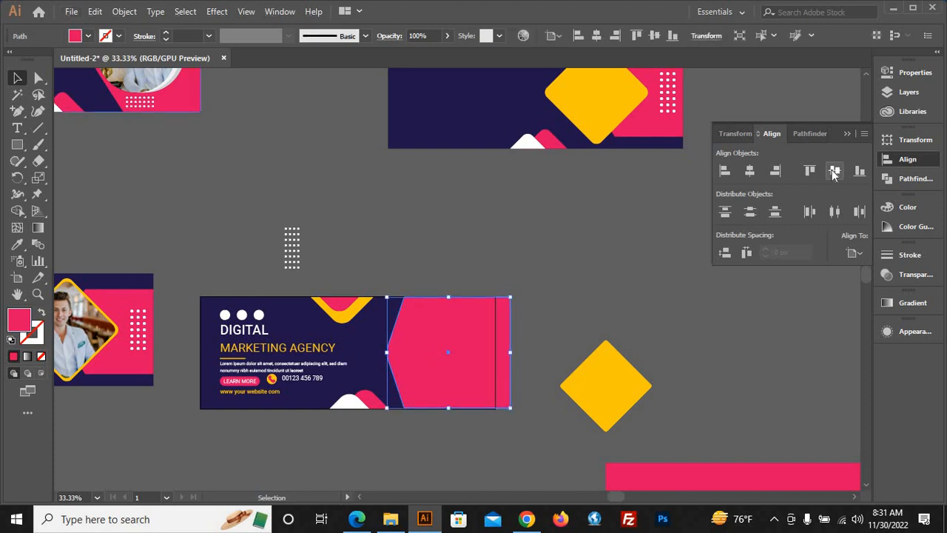
left_click(626, 275)
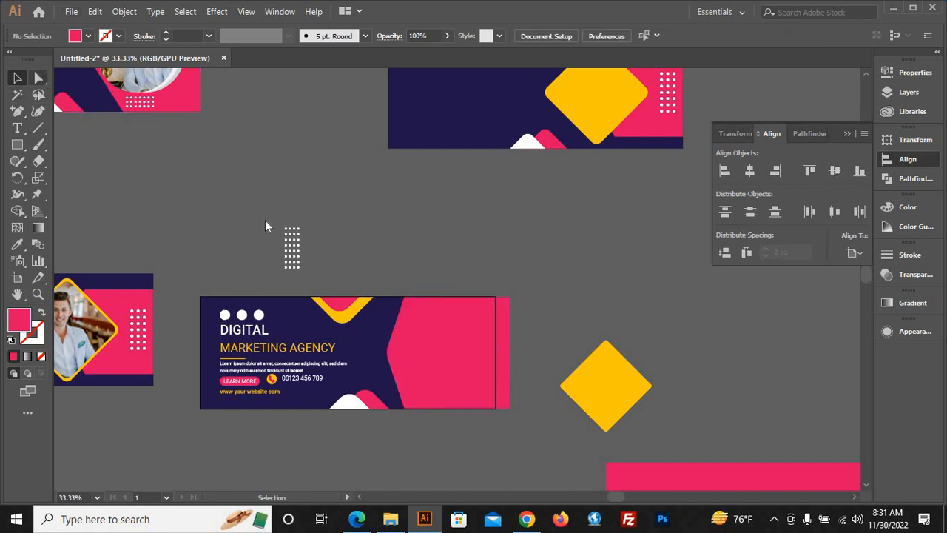
- Align the right anchor points of the pink shape to the right edge of the artboard
key("a")
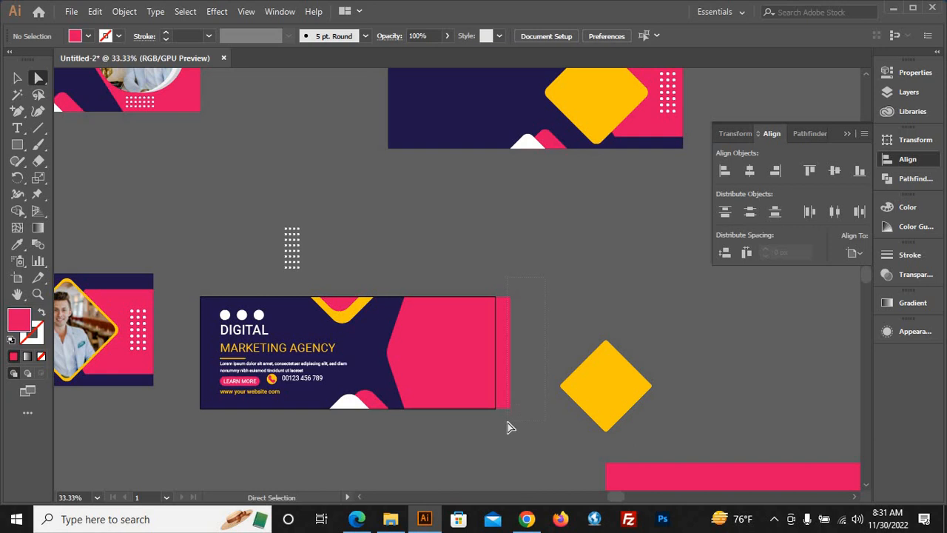
left_click_drag(509, 427, 509, 426)
left_click(774, 170)
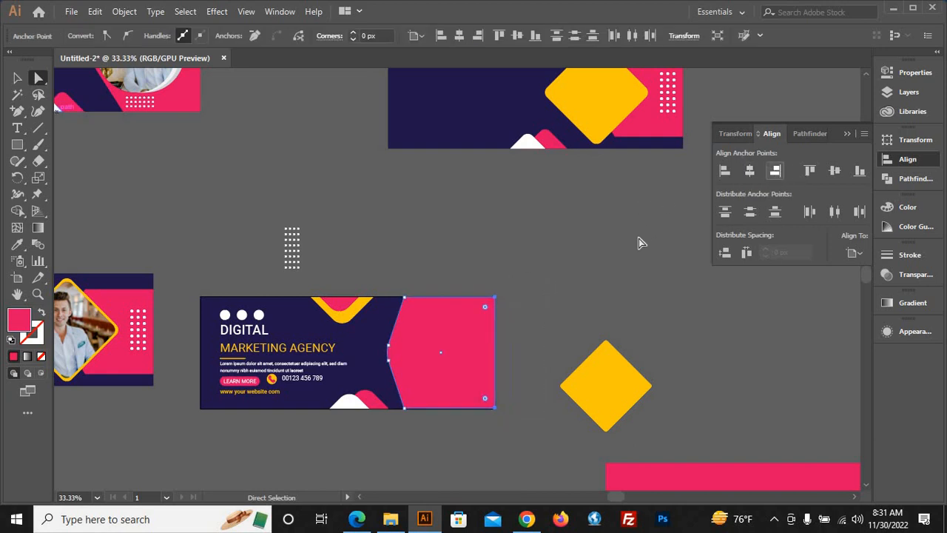
left_click(635, 255)
key("v")
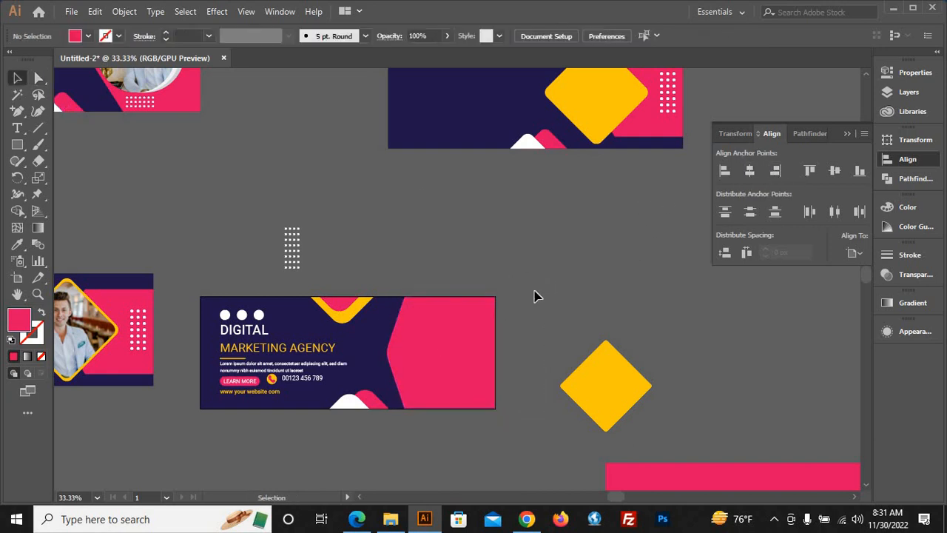
- Draw a circle just below the new banner and fill it with white
scroll(603, 392, "down", 1)
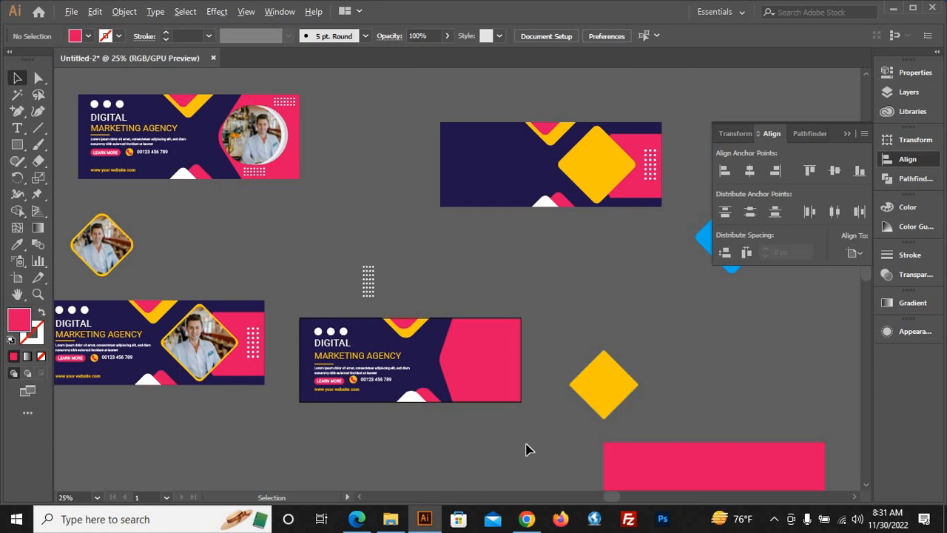
scroll(525, 451, "down", 1)
scroll(502, 440, "up", 1)
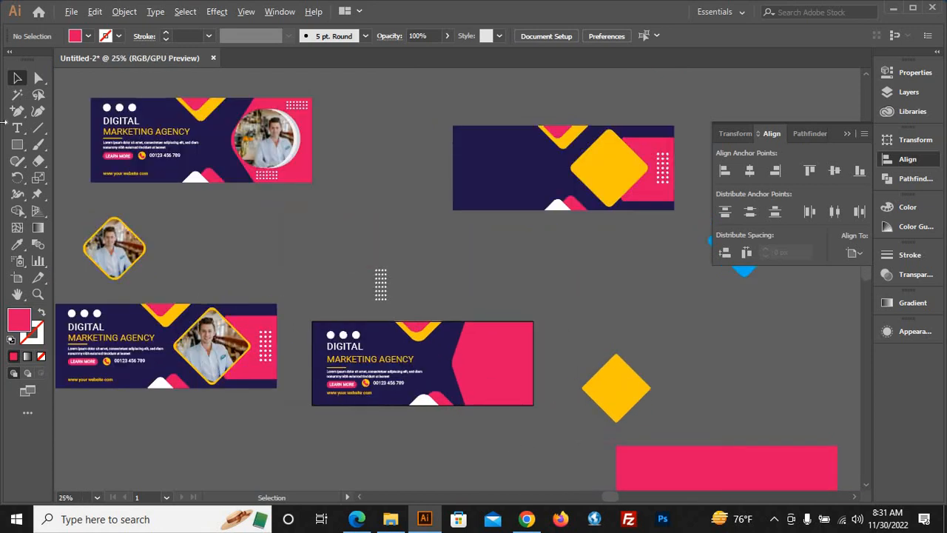
left_click_drag(17, 145, 77, 178)
left_click_drag(521, 462, 555, 495)
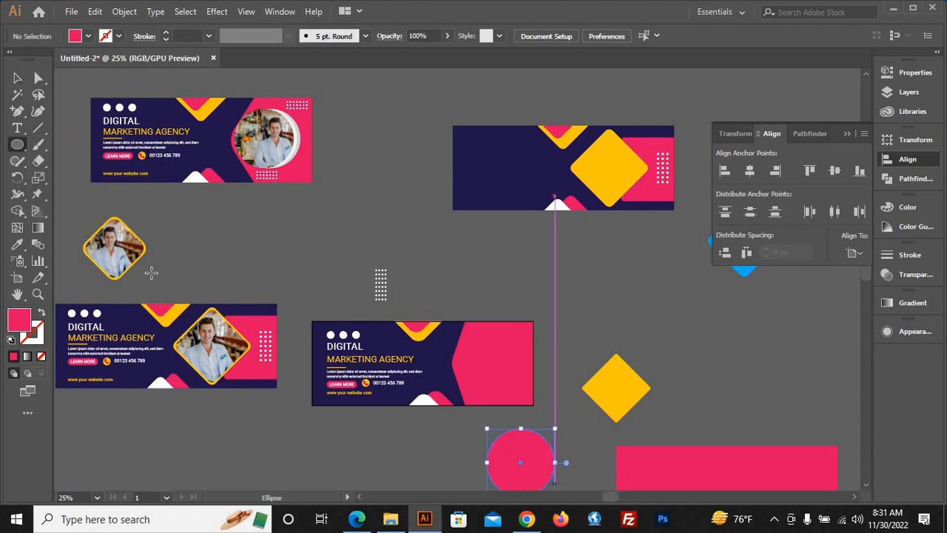
left_click(89, 36)
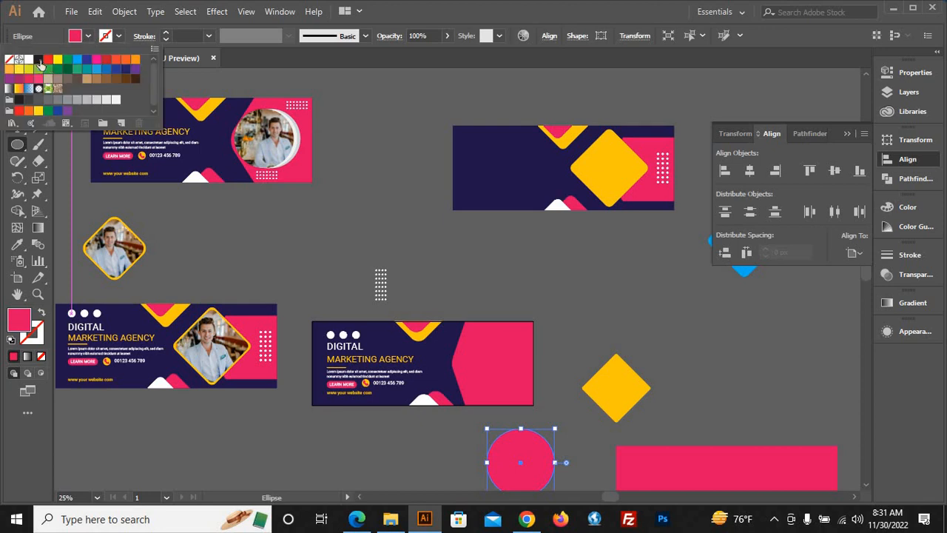
left_click(28, 64)
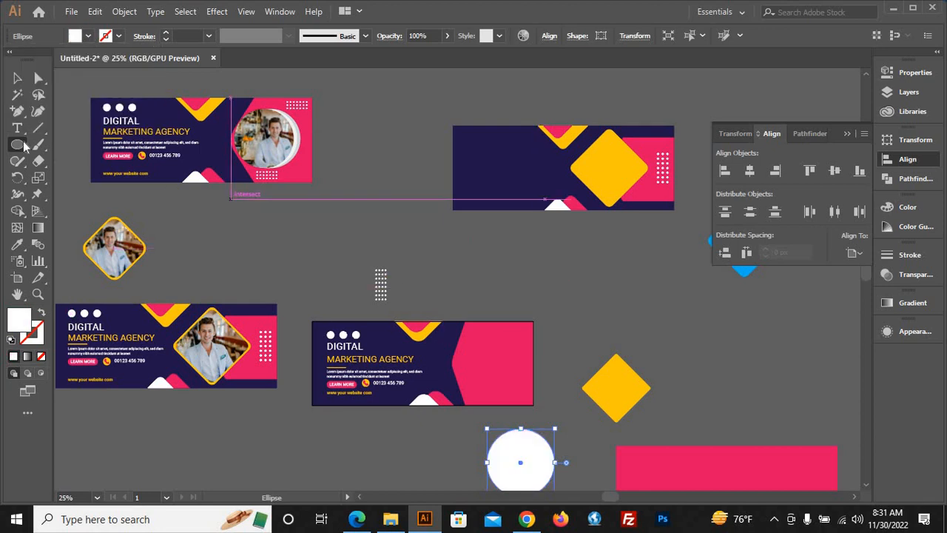
left_click(17, 77)
- Try to adjust the rounding of the pink shape's left corner and undo it
scroll(506, 392, "up", 2)
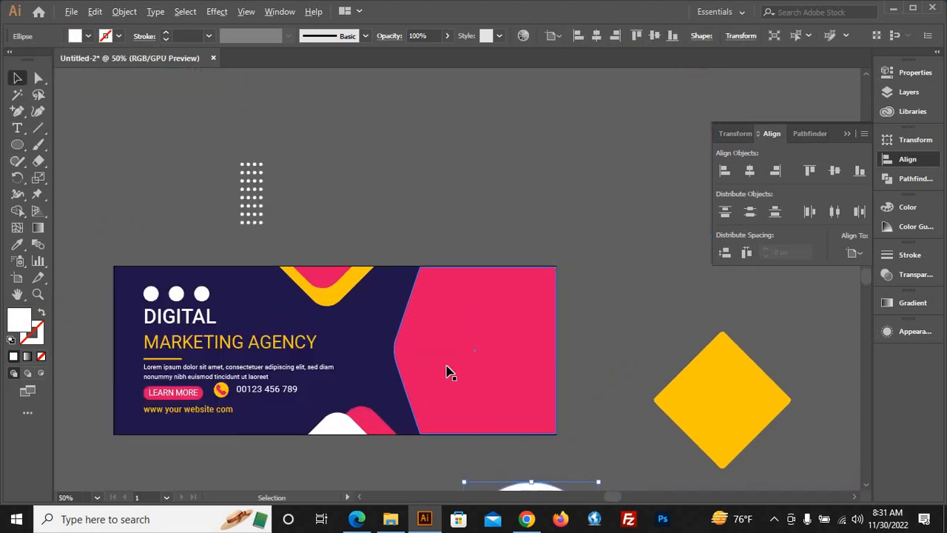
left_click(433, 364)
left_click(38, 78)
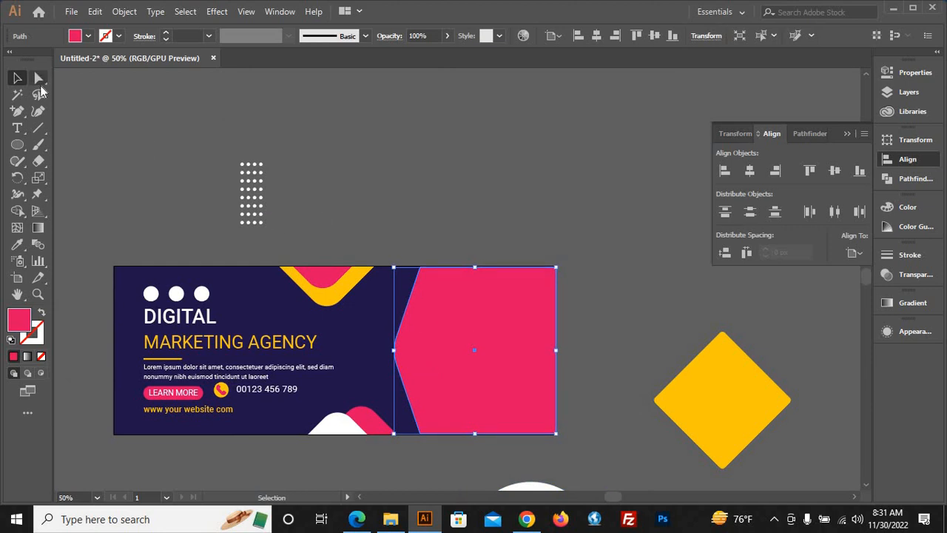
mouse_move(434, 355)
left_mouse_down()
mouse_move(494, 370)
mouse_move(439, 353)
mouse_move(440, 361)
mouse_move(363, 359)
mouse_move(419, 357)
left_mouse_up()
key("ctrl+z")
left_click(595, 346)
scroll(594, 345, "down", 1)
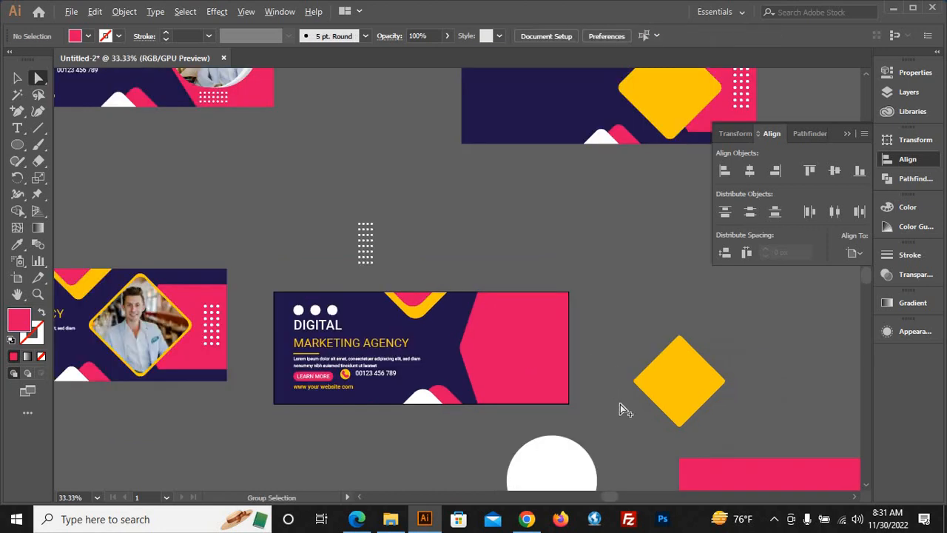
scroll(620, 410, "down", 1)
scroll(605, 413, "up", 1)
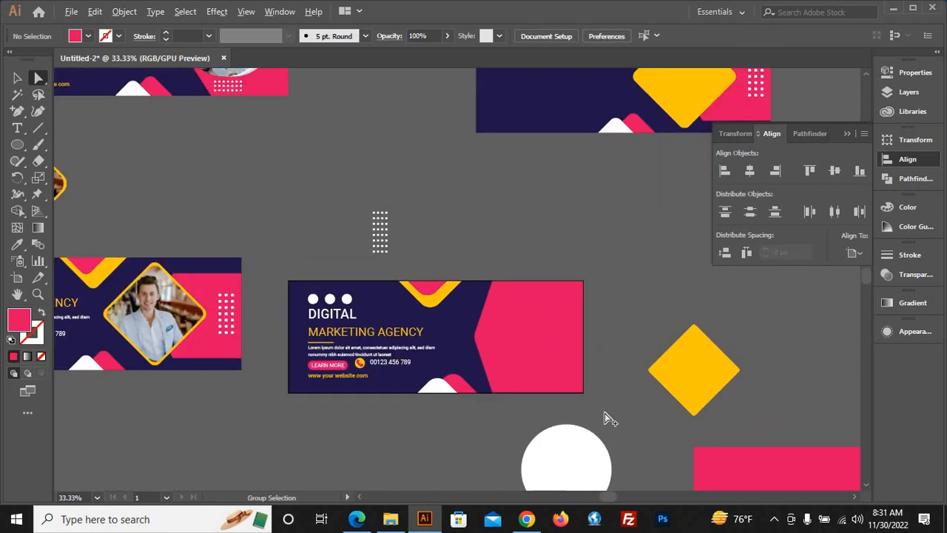
- Centre the pink shape vertically on the artboard again
key("v")
left_click(540, 335)
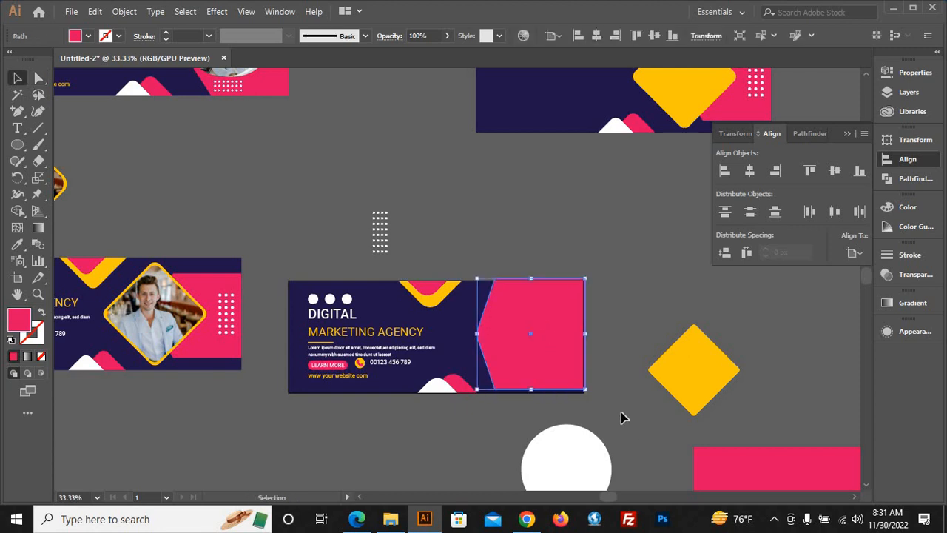
left_click(835, 171)
left_click(618, 394)
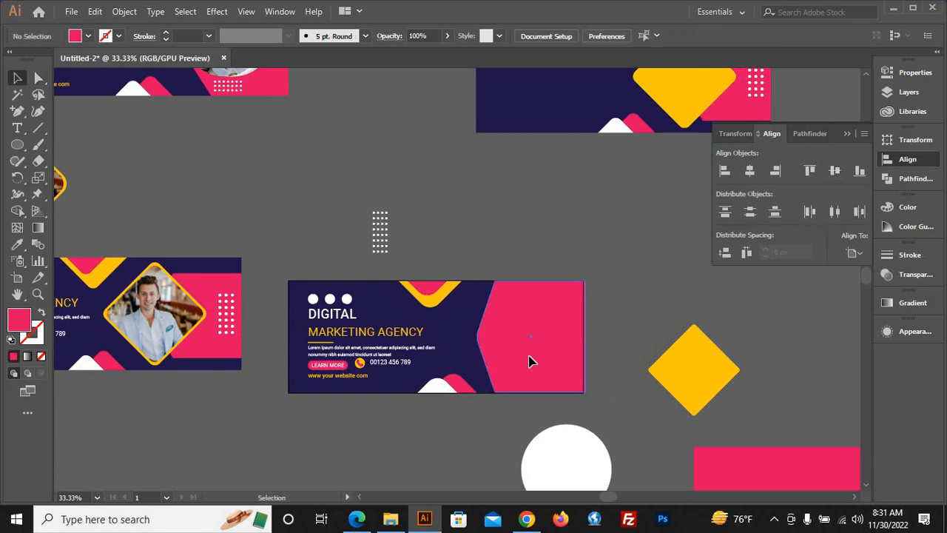
- Enlarge the pink shape past the new banner's top, bottom and right edges and adjust the rounding of its left corner
left_click(529, 360)
left_click_drag(586, 391, 607, 412)
left_click(38, 78)
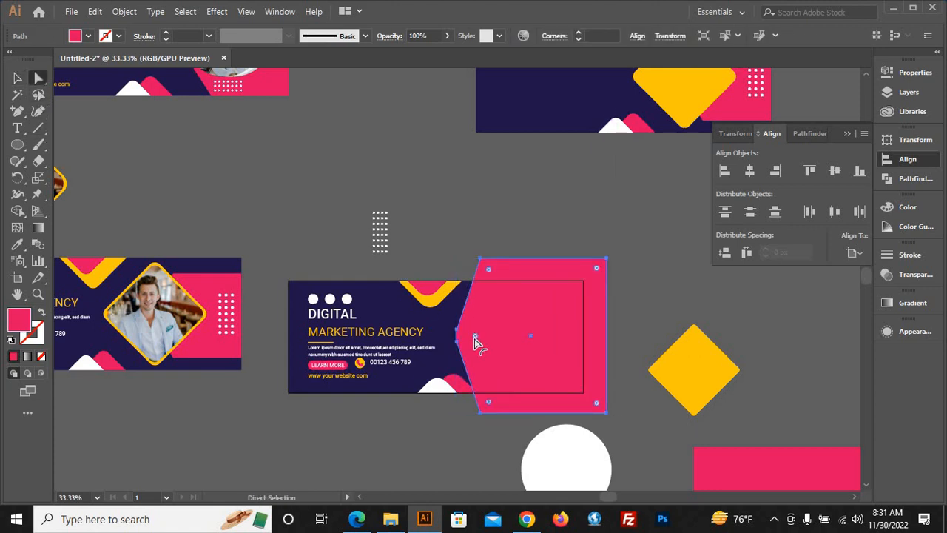
left_click_drag(598, 358, 442, 348)
left_click(649, 324)
scroll(641, 324, "down", 1)
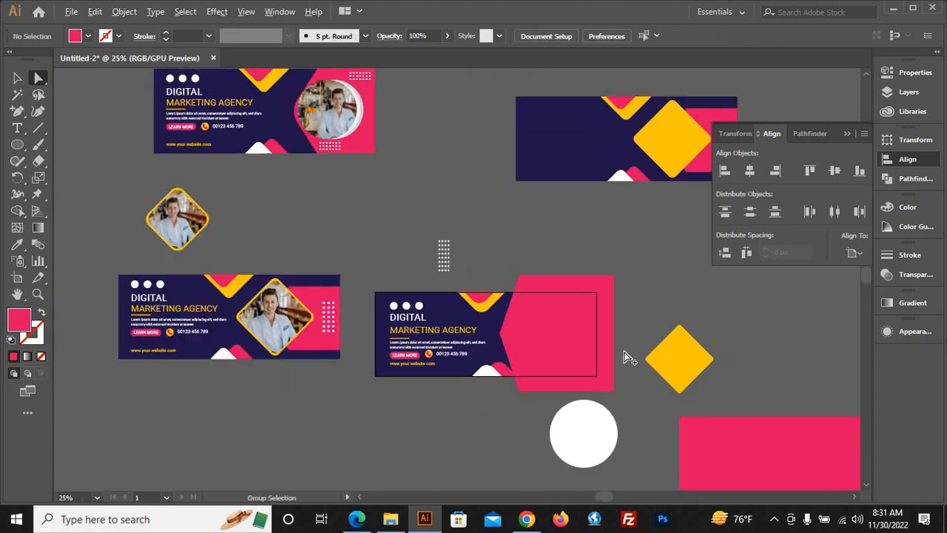
scroll(565, 343, "up", 2)
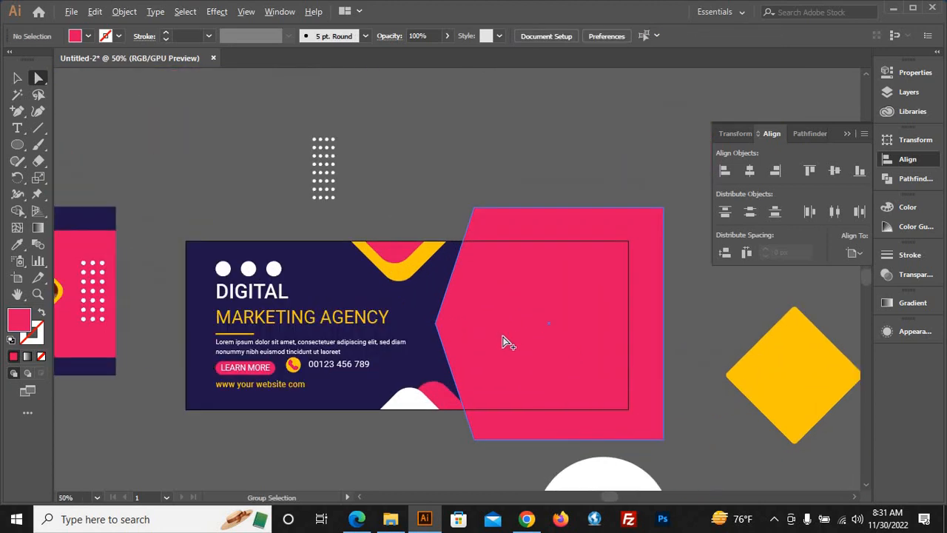
left_click_drag(535, 337, 567, 336)
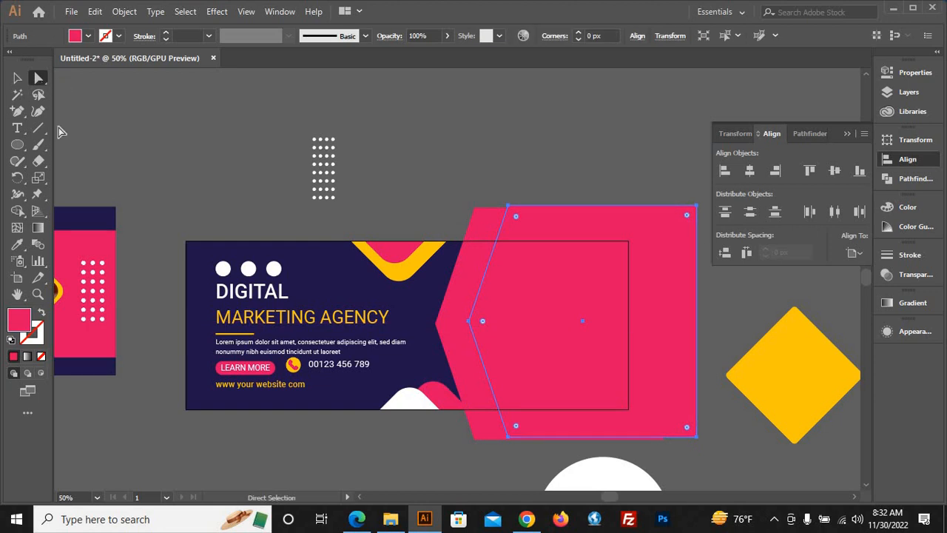
left_click(17, 77)
left_click_drag(651, 321, 617, 323)
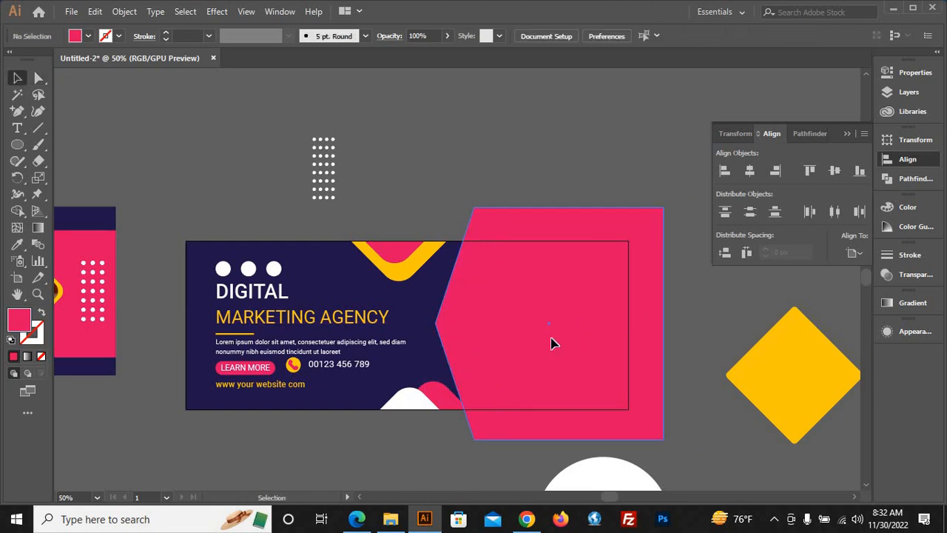
- Move the pink shape's left tip anchor point horizontally outward to about X 435 px
left_click(40, 78)
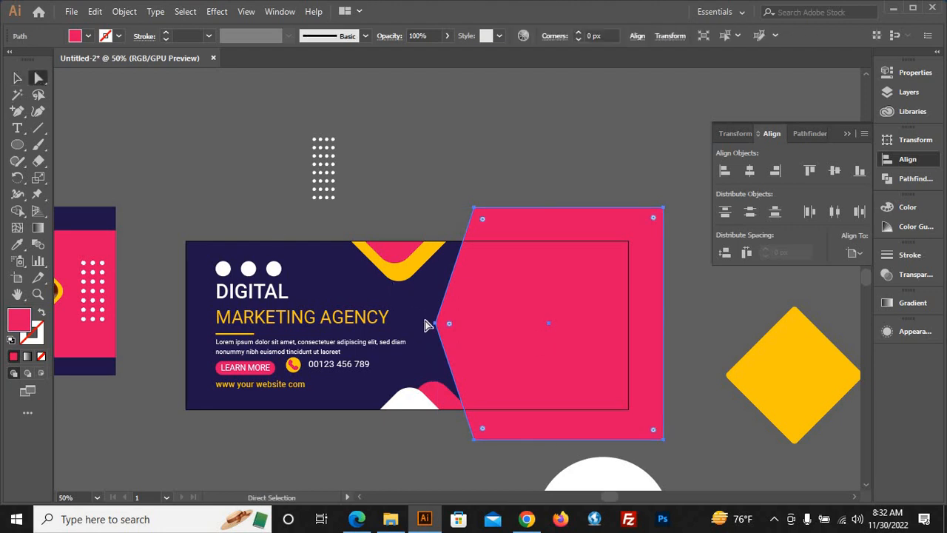
left_click_drag(434, 325, 435, 324)
left_click(19, 80)
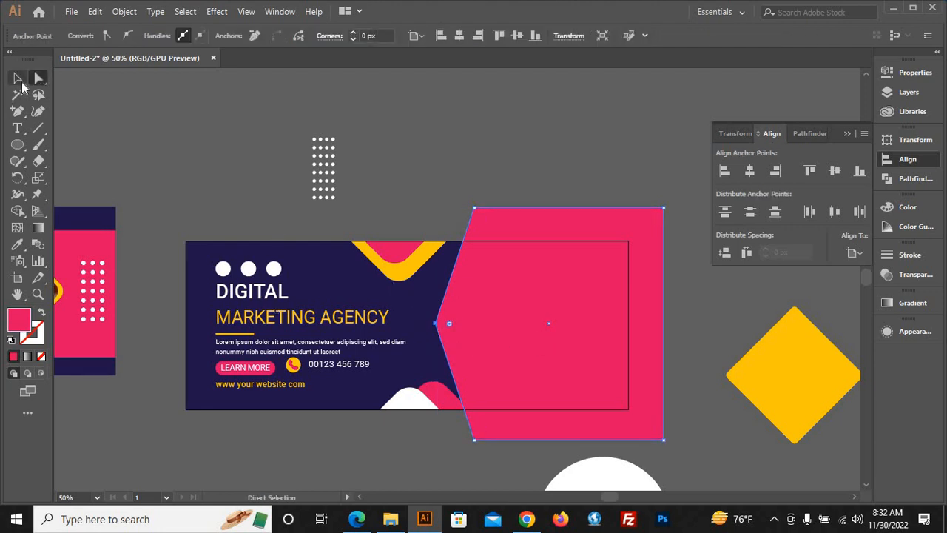
key("Left")
key("Left")
key("Left")
key("Left")
key("Left")
key("Left")
key("Left")
key("Left")
key("Left")
key("Left")
key("Left")
key("Left")
key("Left")
key("Left")
key("Left")
key("Left")
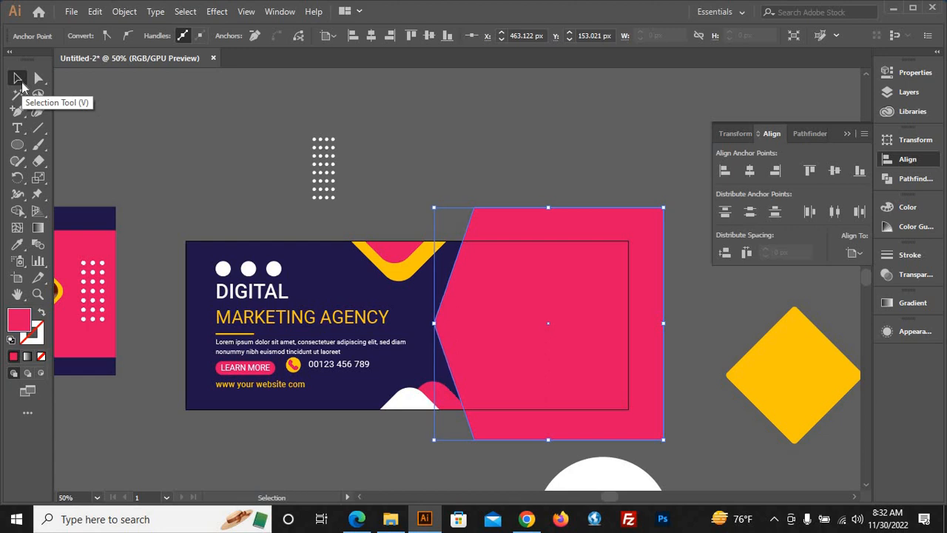
key("Left")
key("Left")
key("Left")
key("Left")
key("Left")
key("Left")
key("Left")
key("Left")
key("Left")
key("Left")
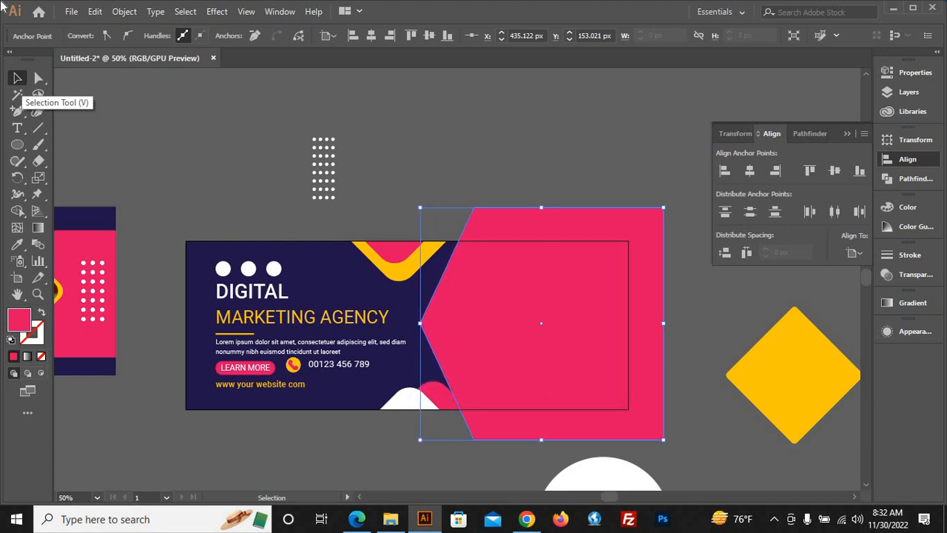
- Round all corners of the pink shape by about 52 px and shift the shape slightly to the right
left_click(39, 79)
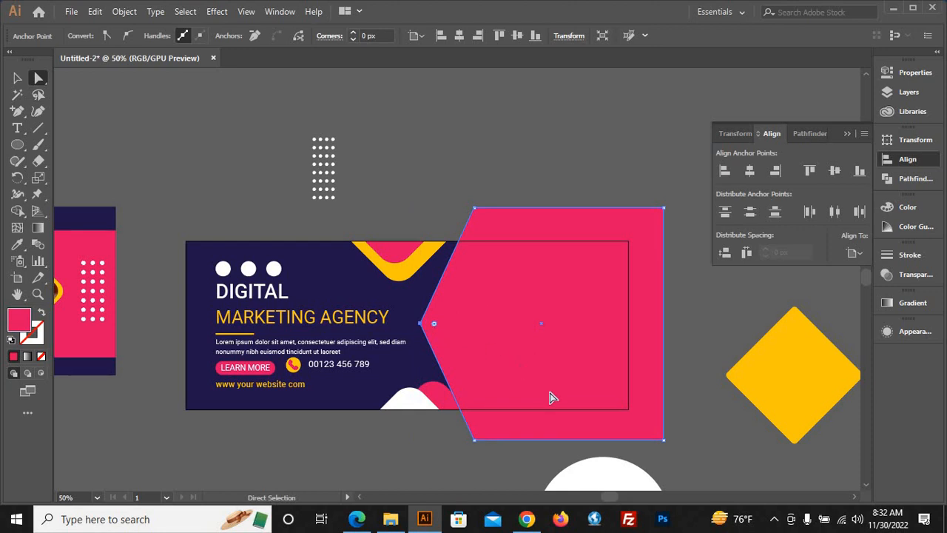
scroll(552, 394, "down", 2)
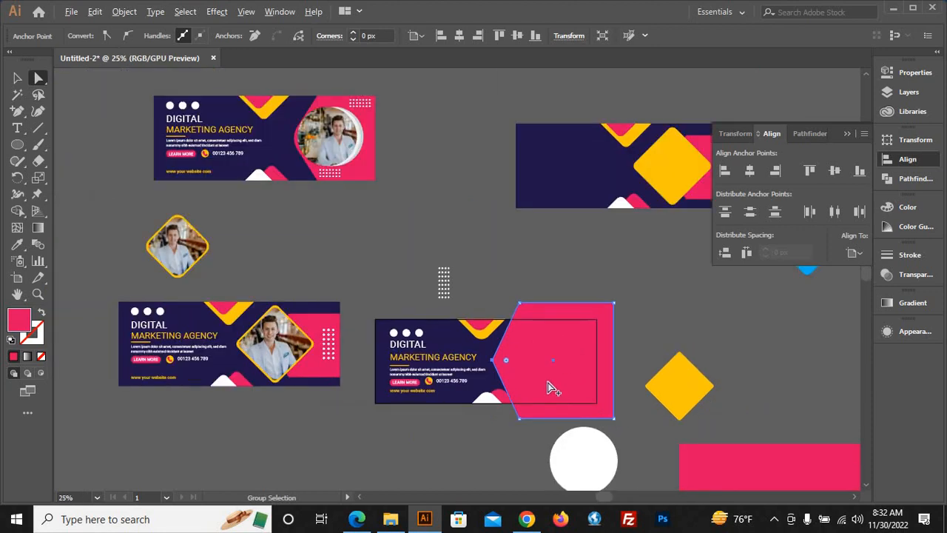
scroll(552, 389, "up", 1)
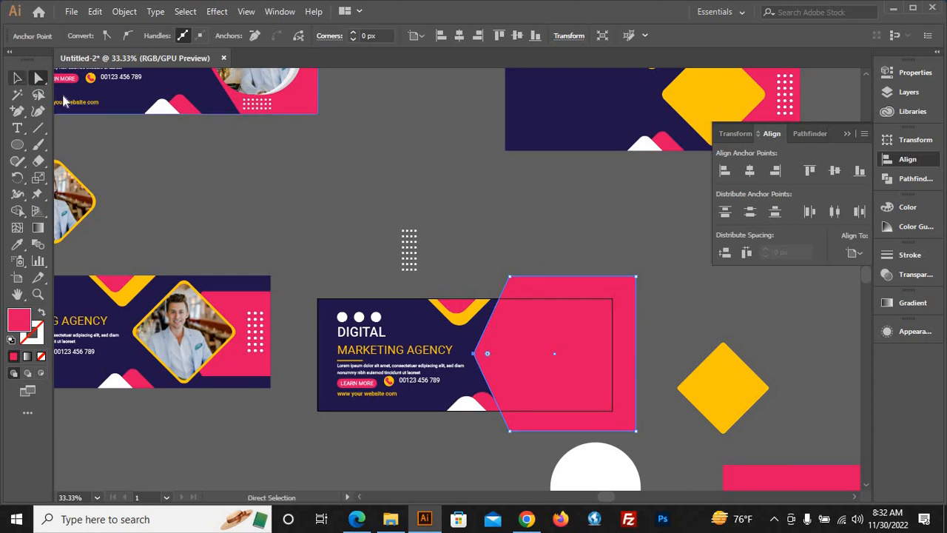
left_click(17, 78)
left_click(541, 381)
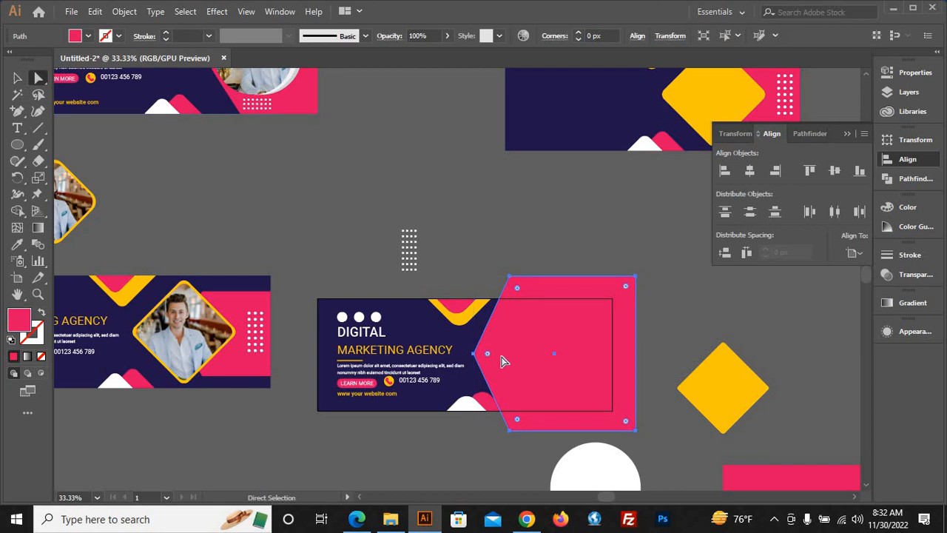
left_click_drag(494, 356, 576, 367)
- Align the rounded pink shape to the vertical centre of the artboard
key("ctrl+shift+a")
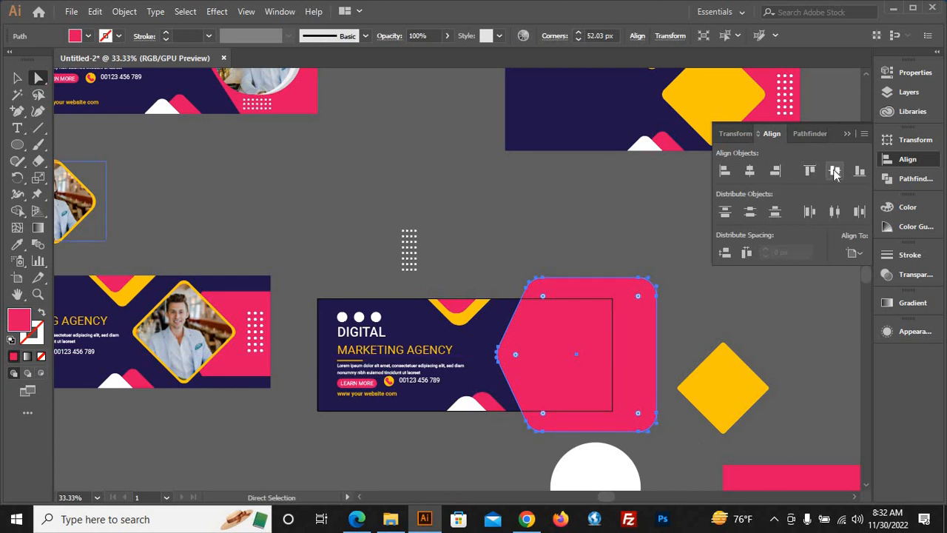
left_click(836, 173)
left_click(498, 205)
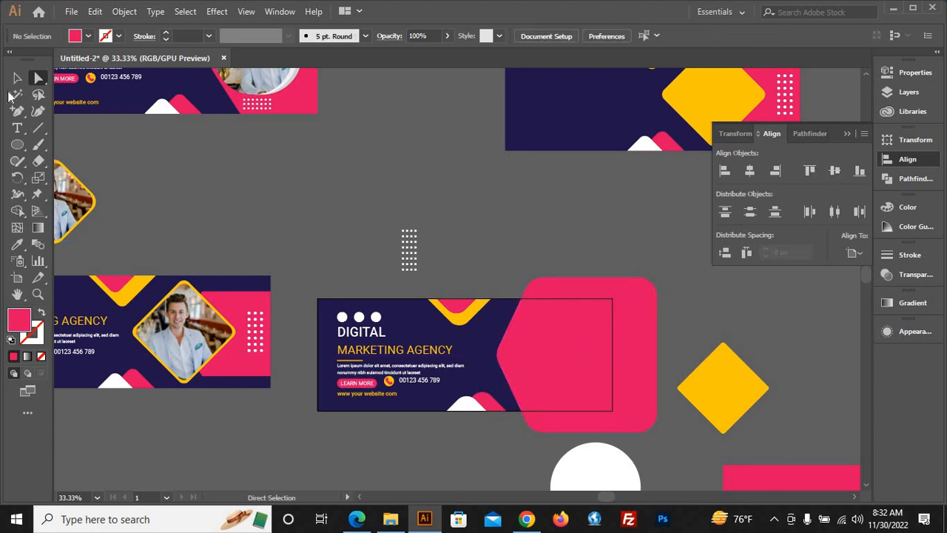
- Move the white circle onto the pink shape inside the new banner, close to the shape's left tip
left_click(16, 78)
left_click_drag(592, 486, 545, 343)
left_click(680, 475)
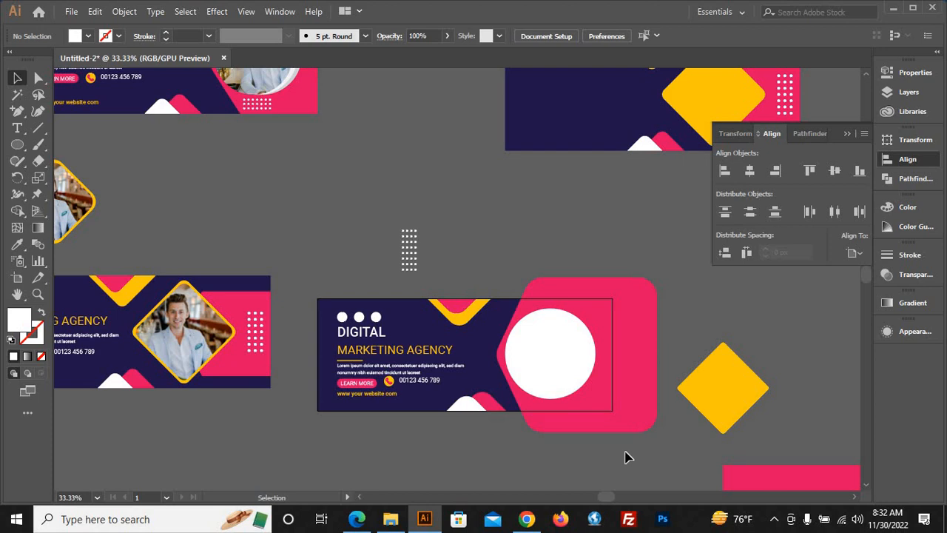
- Nudge the new banner's upper yellow and pink accent and lower white and pink accent together to the left, away from the large pink shape
scroll(623, 455, "down", 1)
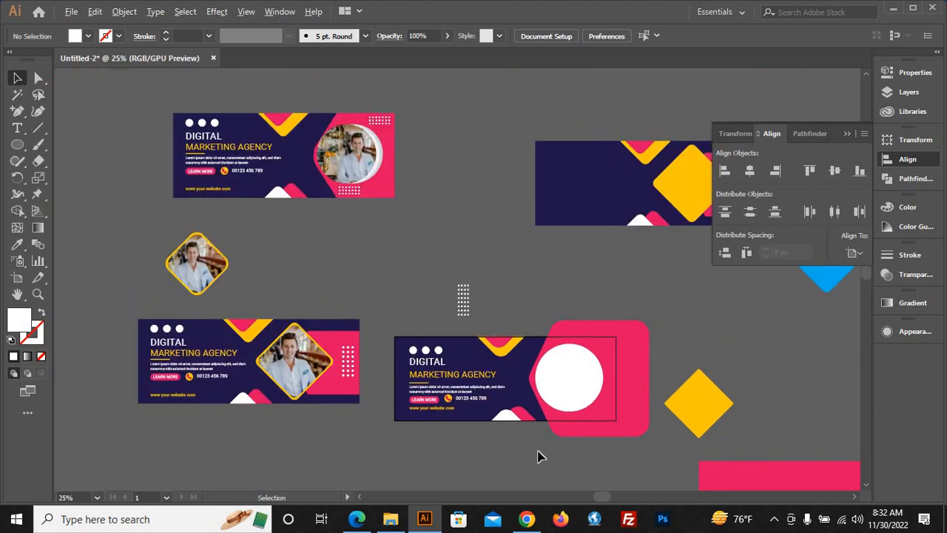
scroll(537, 456, "up", 1)
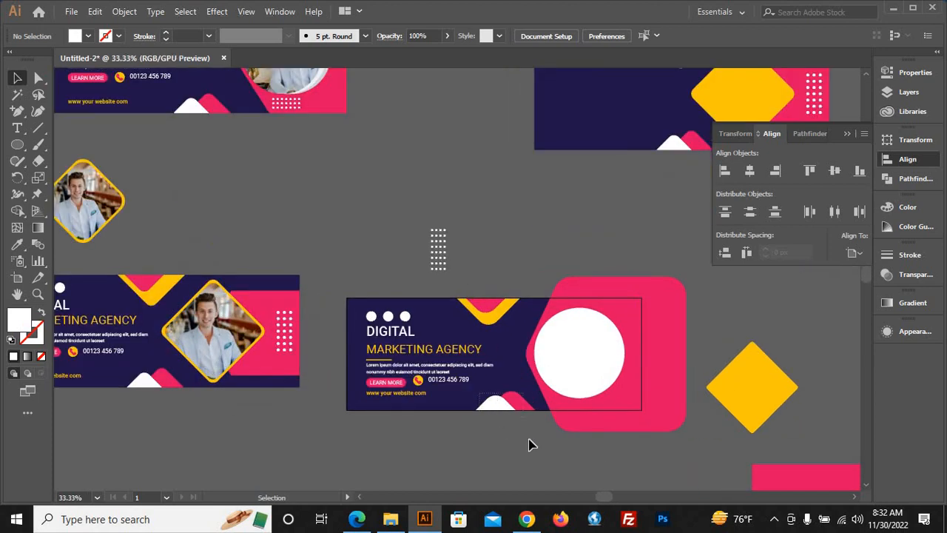
left_click(508, 402)
left_click(497, 326, "shift")
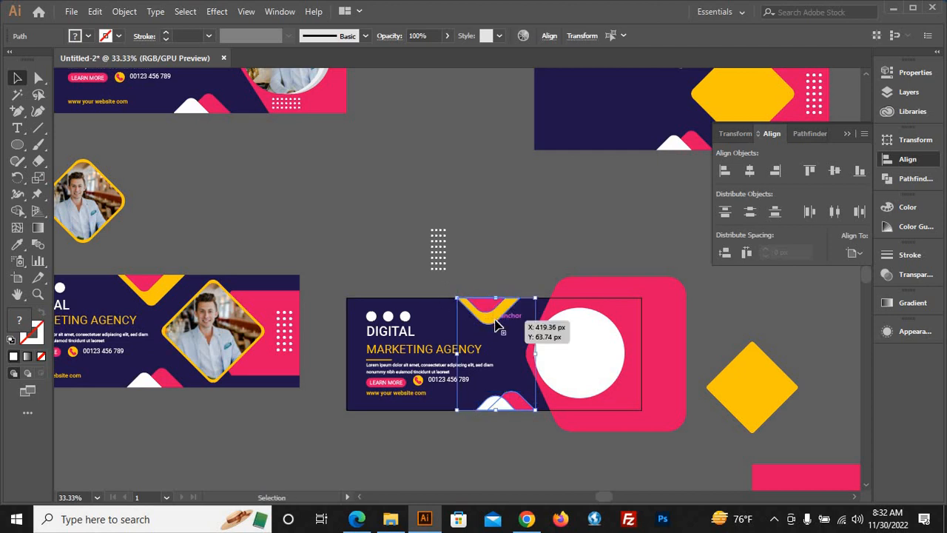
key("Left")
key("Left")
key("Left")
key("Left")
key("Left")
key("Left")
key("Left")
key("Left")
key("Left")
key("Left")
key("Left")
key("Left")
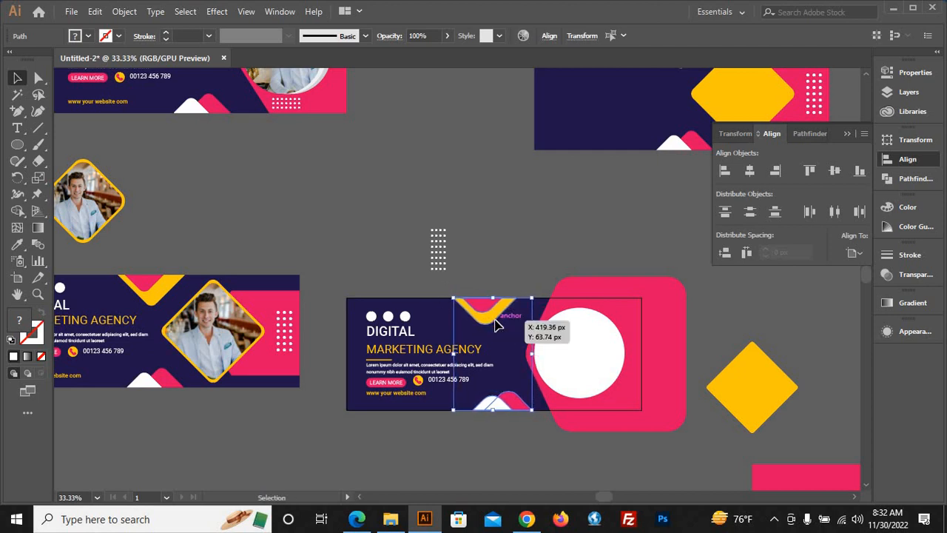
key("Left")
key("Left")
key("Left")
key("Left")
key("Left")
key("Left")
key("Left")
key("Left")
key("Left")
key("Left")
key("Left")
key("Left")
key("Left")
key("Left")
key("Left")
key("Left")
key("Left")
key("Left")
key("Left")
key("Left")
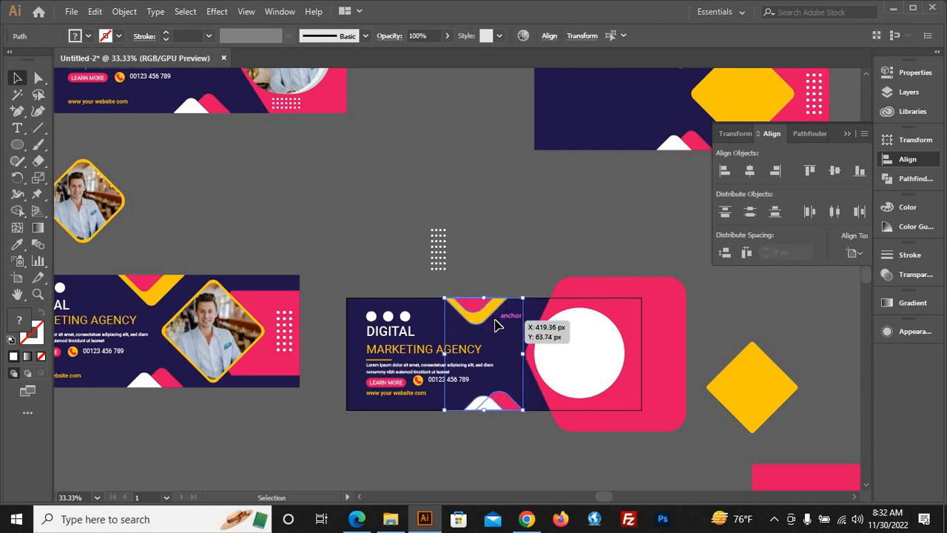
left_click(617, 470)
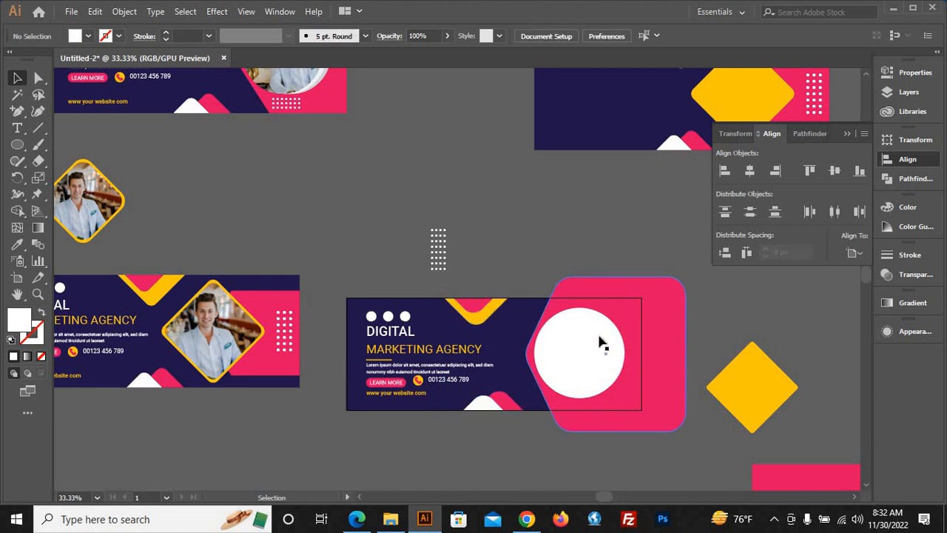
- Shift the white circle slightly left, closer to the left tip of the pink shape
scroll(596, 337, "up", 2)
scroll(539, 404, "down", 2)
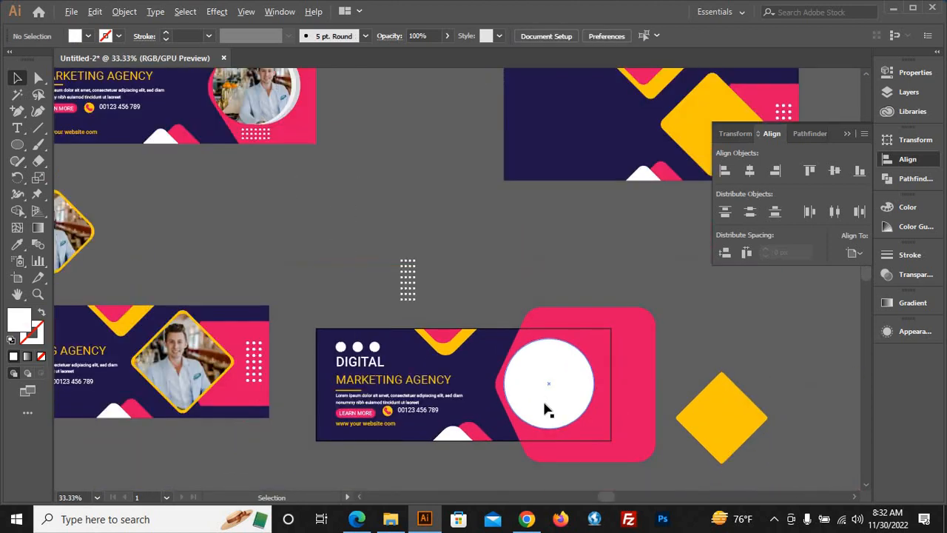
scroll(552, 407, "up", 1)
scroll(559, 426, "down", 1)
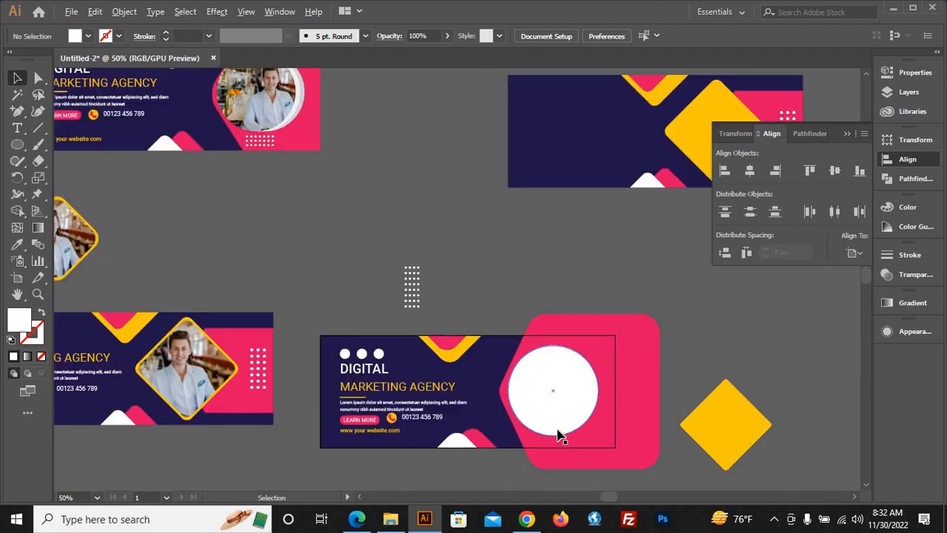
scroll(554, 406, "up", 1)
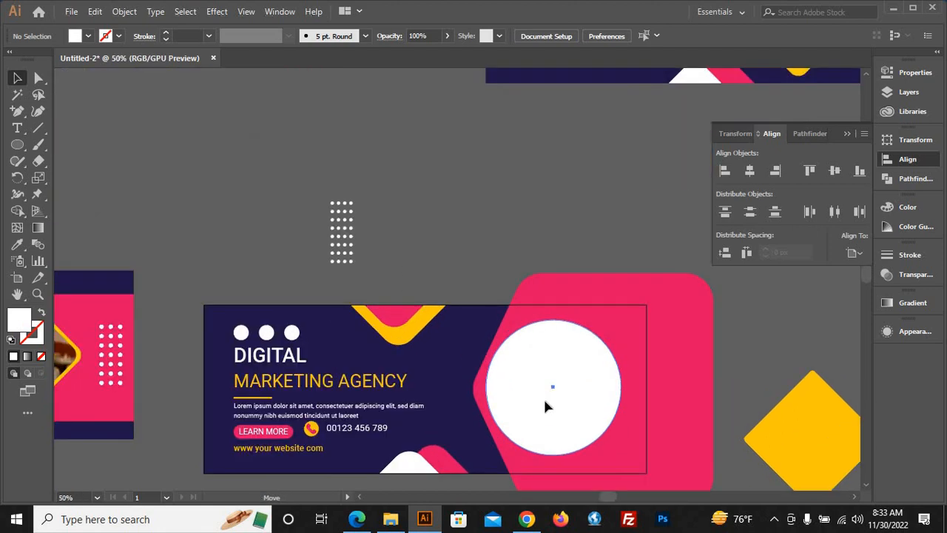
left_click_drag(552, 405, 546, 406)
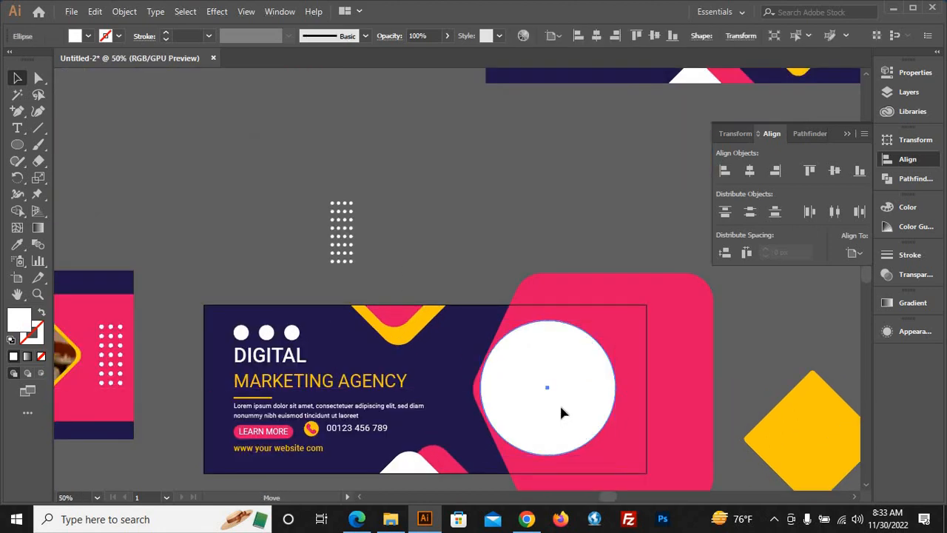
left_click(473, 227)
- Shrink the white circle slightly around its centre so more of the pink shape shows around it
scroll(494, 444, "down", 1)
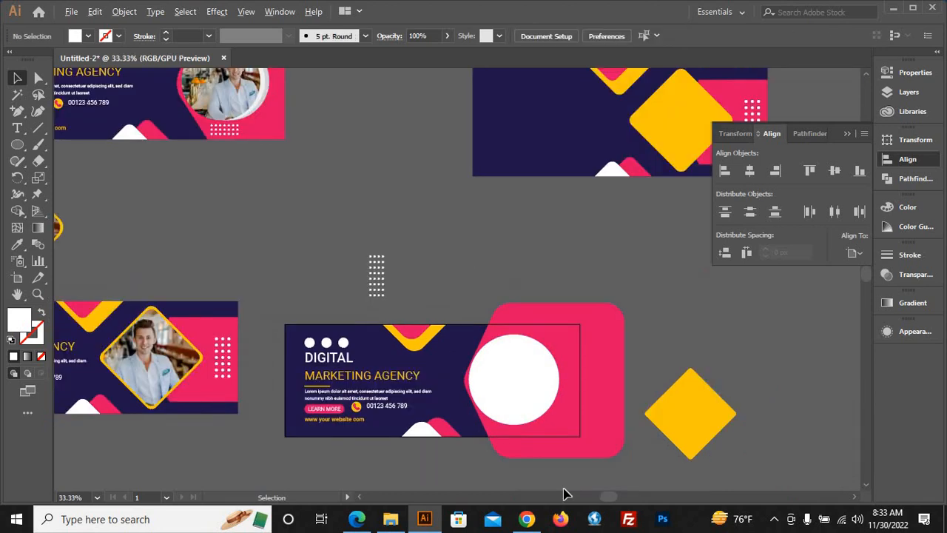
scroll(554, 461, "down", 1)
scroll(531, 402, "up", 2)
left_click(527, 398)
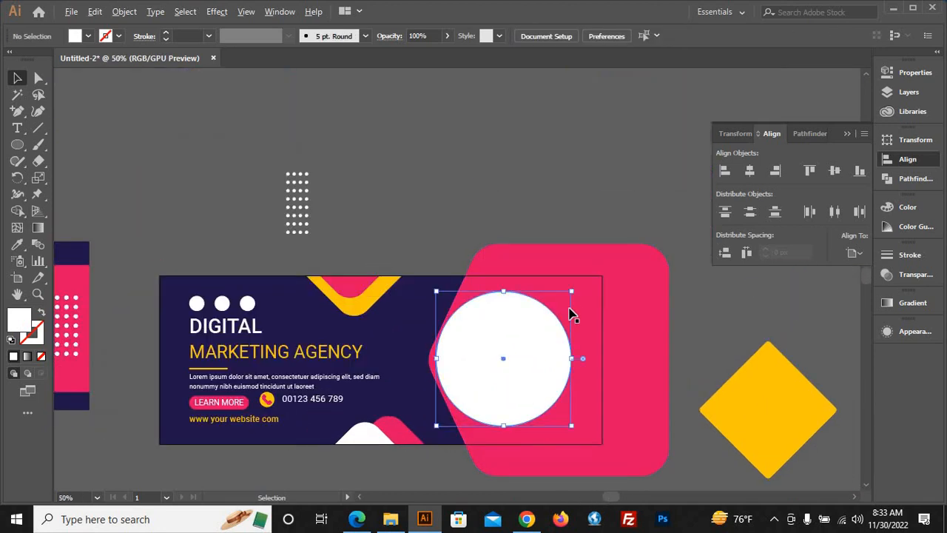
left_click_drag(572, 293, 567, 296)
left_click(474, 205)
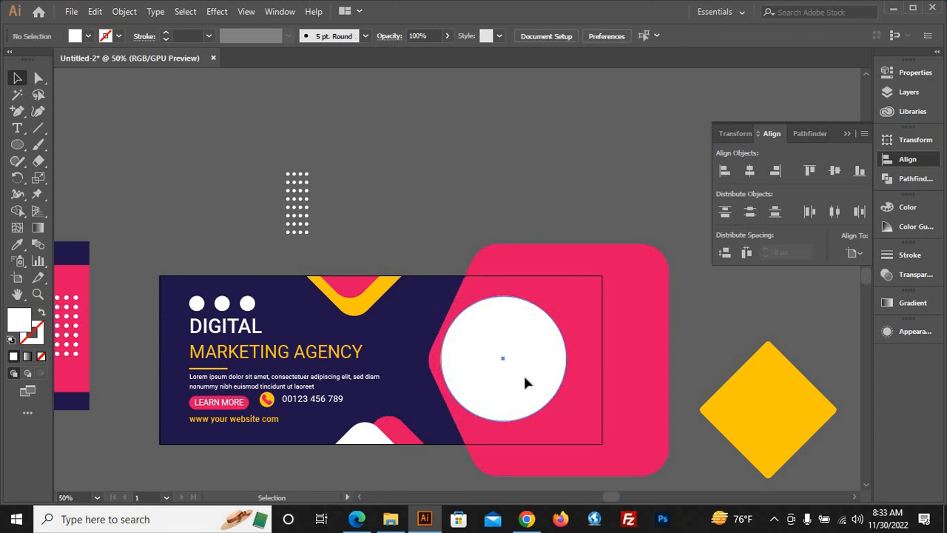
- Move the white circle a little further left and centre it vertically on the artboard
left_click_drag(524, 378, 526, 385)
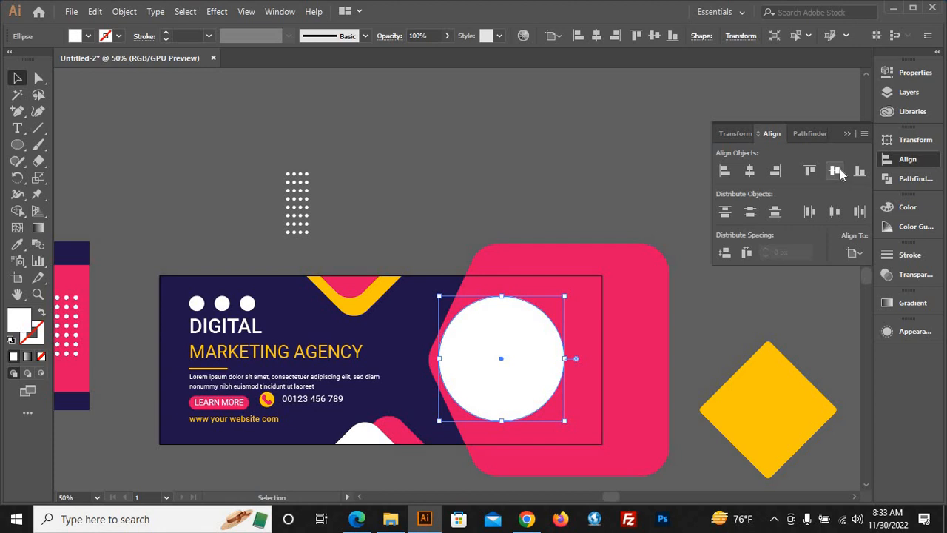
left_click(834, 171)
left_click(740, 301)
- Place a copy of the white circle above the loose yellow diamond and a copy of the yellow-framed diamond photo beside its original
scroll(644, 437, "down", 1)
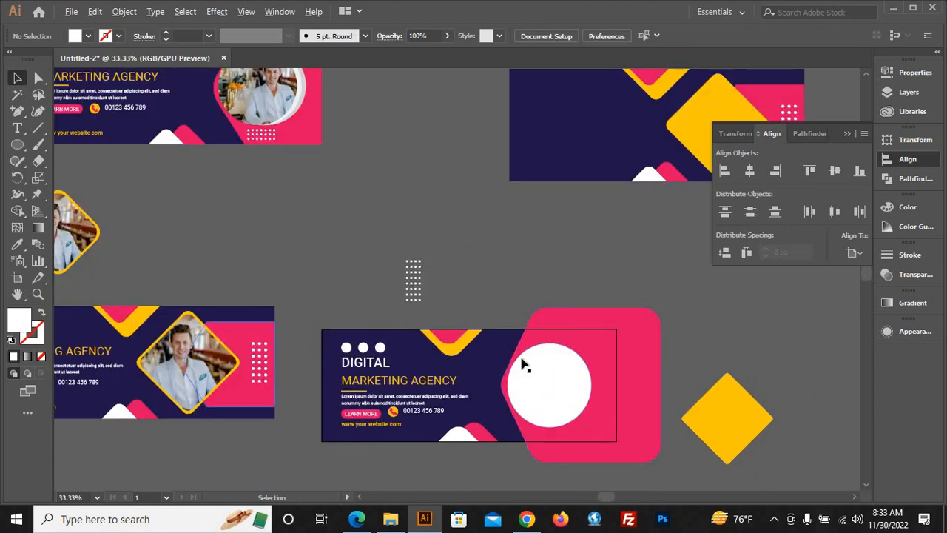
left_click_drag(556, 383, 773, 375)
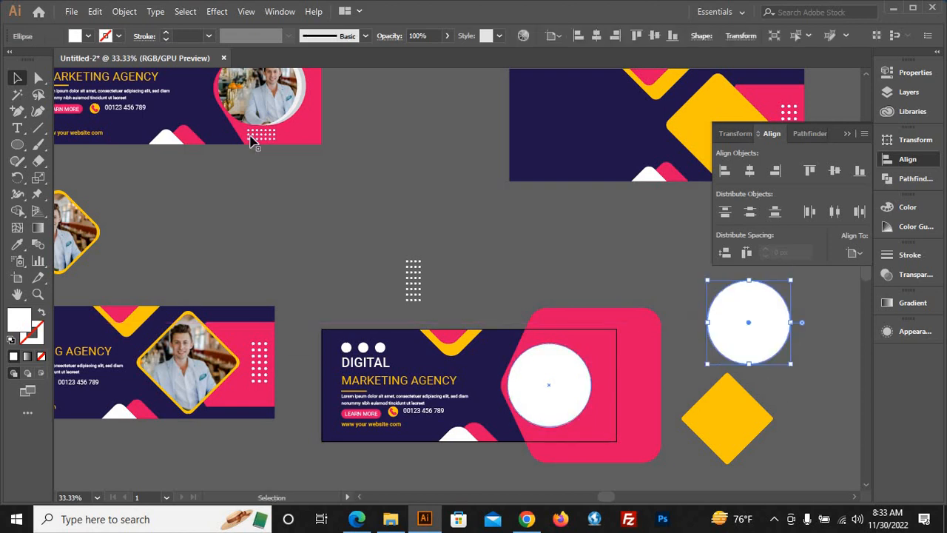
scroll(317, 276, "down", 1)
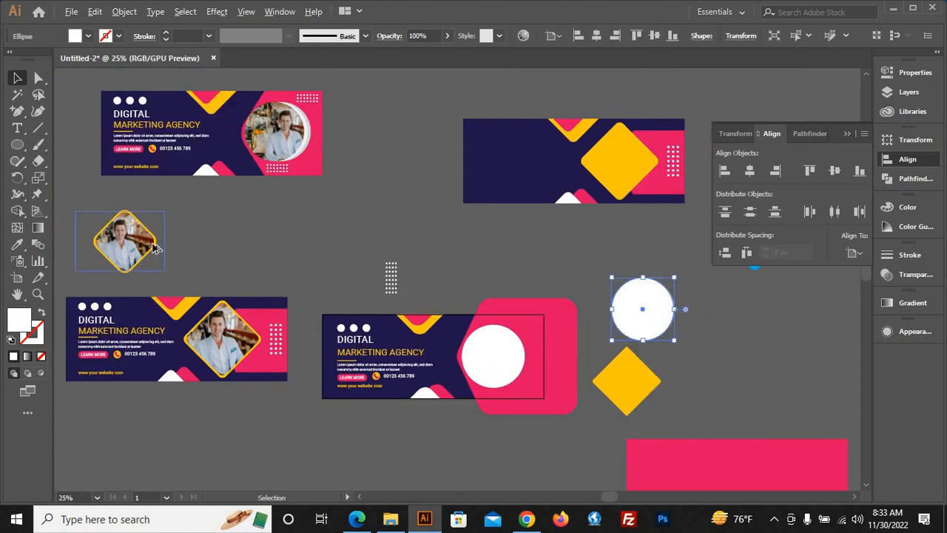
left_click_drag(137, 255, 226, 235)
right_click(225, 235)
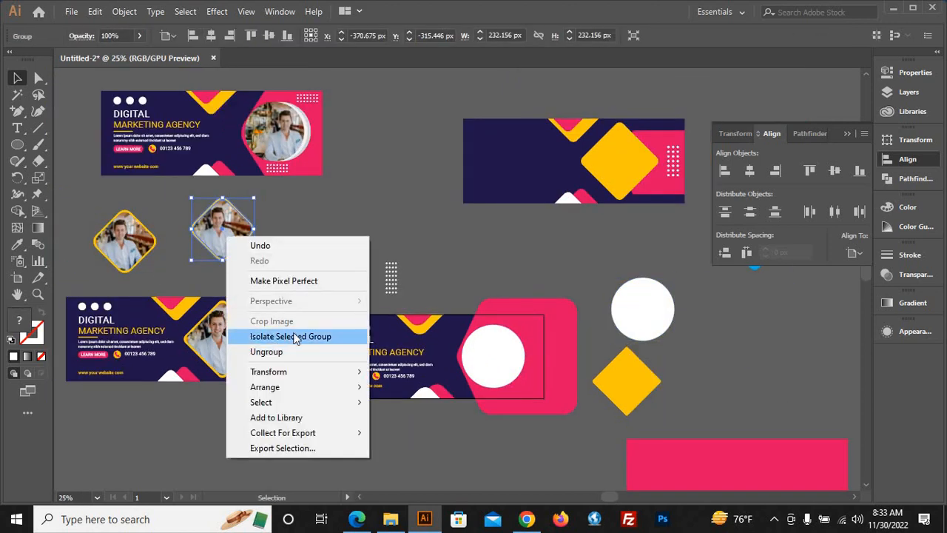
left_click(296, 337)
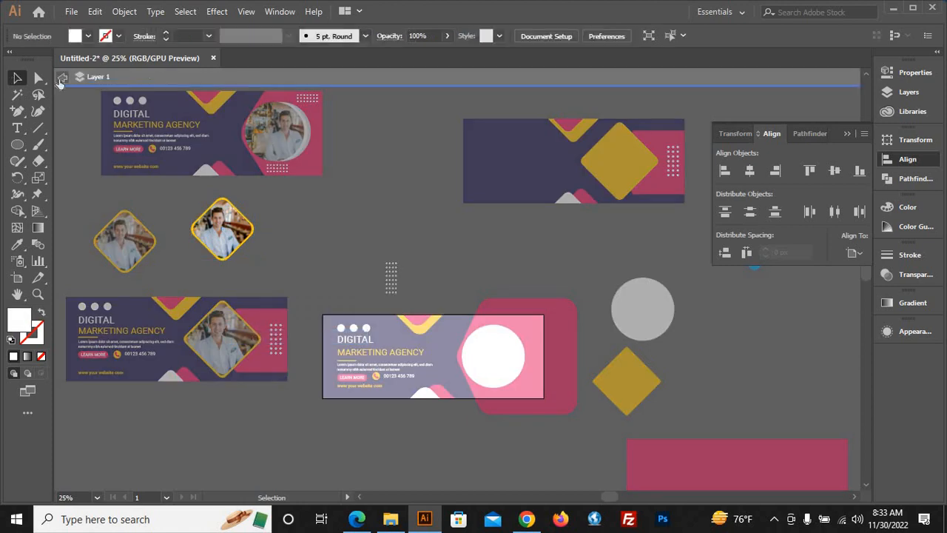
left_click(61, 80)
- Ungroup the copied yellow-framed diamond photo
right_click(221, 235)
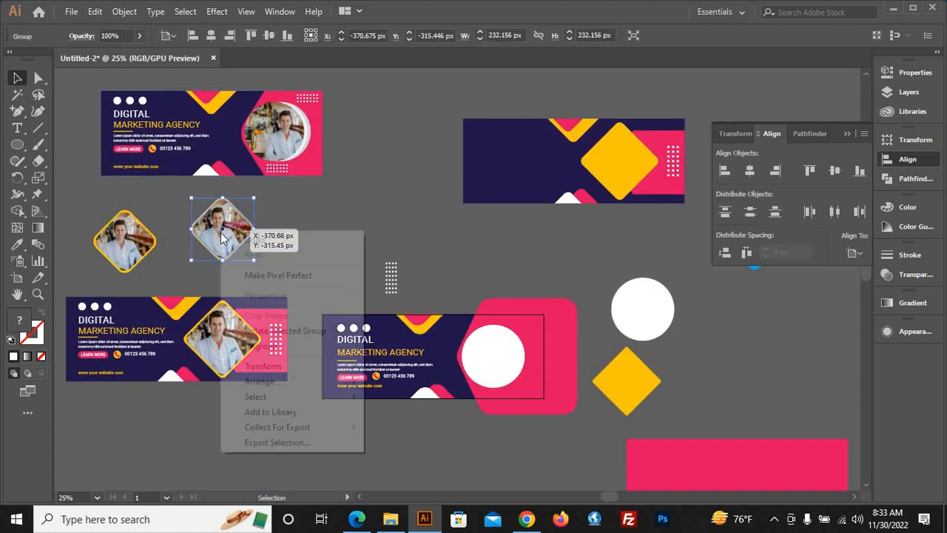
left_click(261, 346)
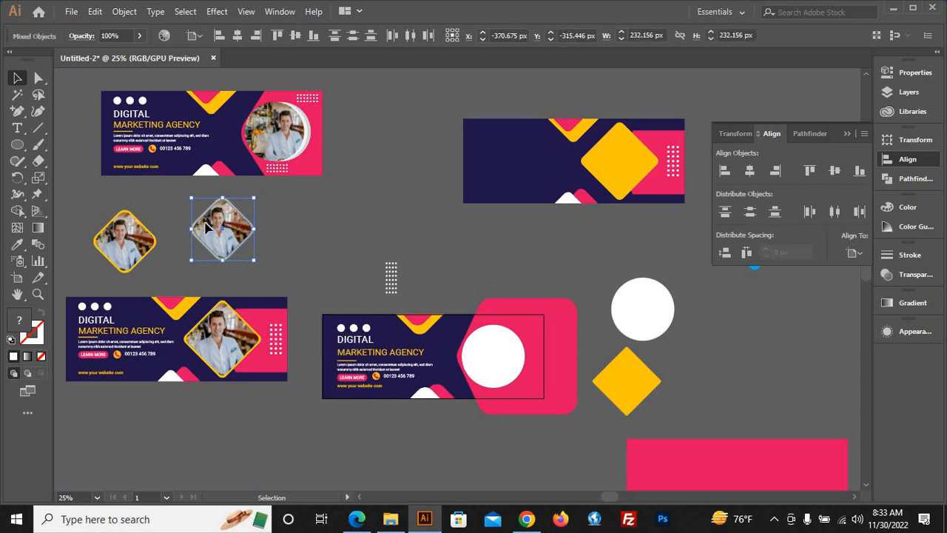
- Release the copied diamond photo's clipping mask and move the full photo behind the loose white circle
right_click(207, 223)
key("Escape")
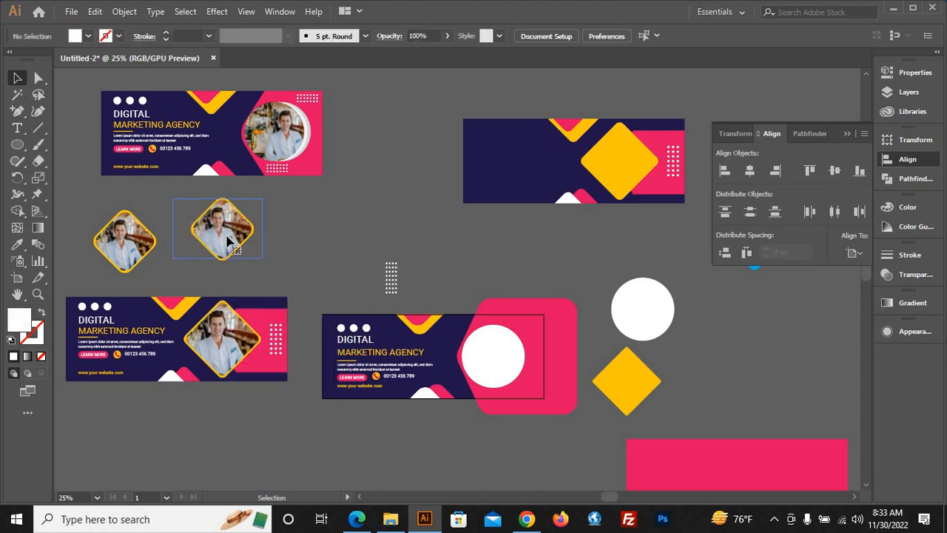
right_click(226, 237)
left_click(292, 351)
left_click(327, 241)
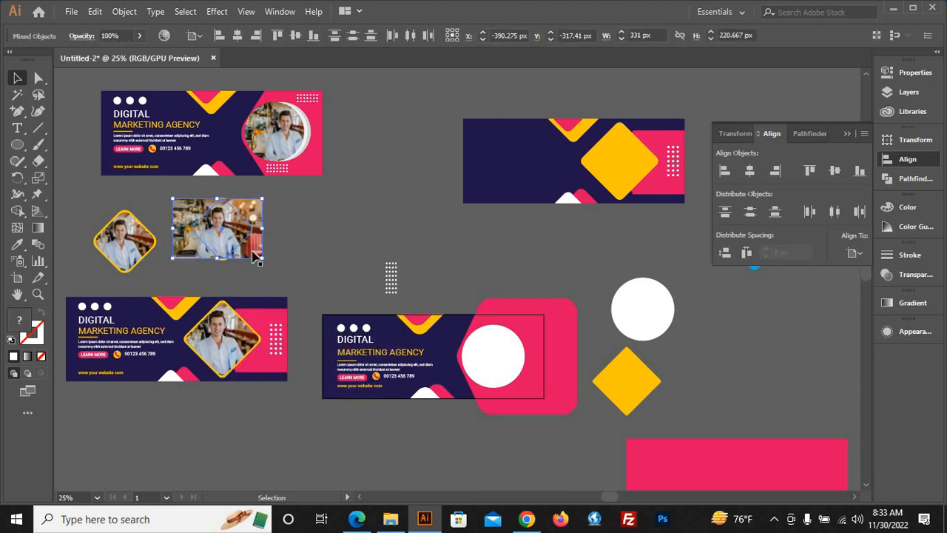
left_click_drag(247, 253, 688, 339)
scroll(725, 338, "up", 2)
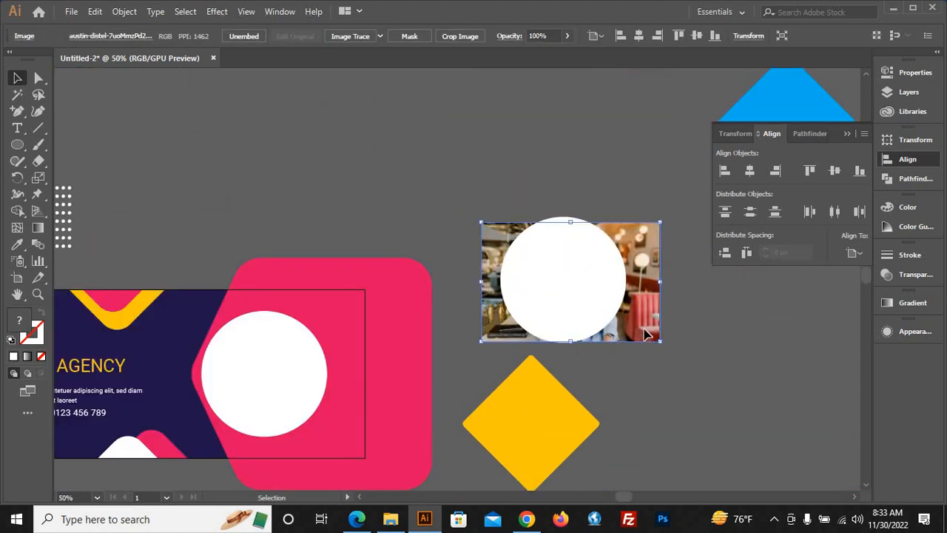
- Enlarge the photo slightly around its centre and clip it to the loose white circle with a clipping mask
left_click(685, 364)
left_click(629, 332)
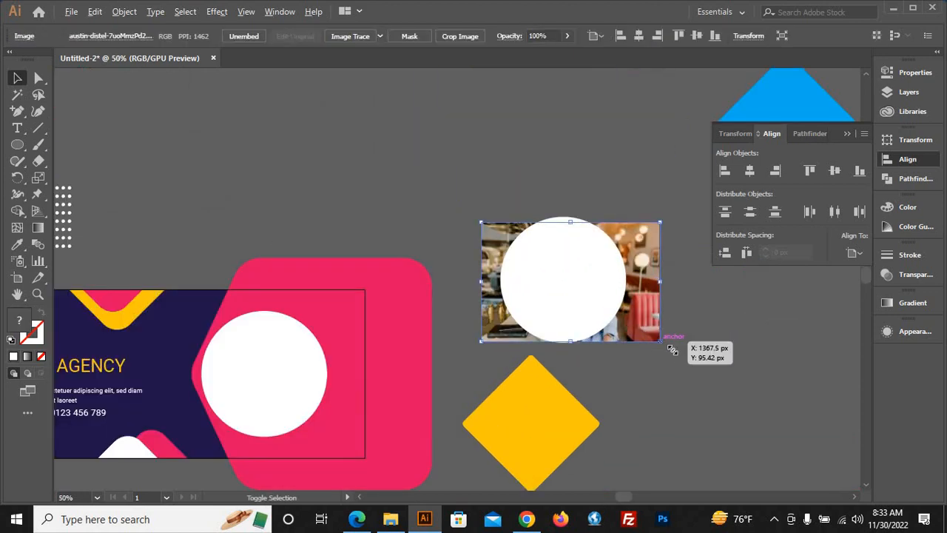
left_click_drag(660, 341, 700, 338)
left_click(533, 296, "shift")
right_click(533, 293)
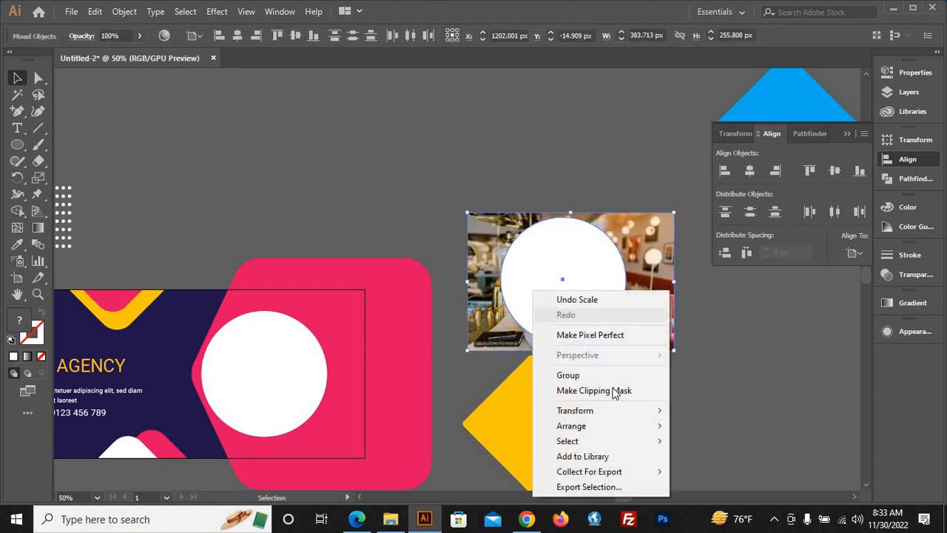
key("Return")
scroll(745, 392, "down", 1)
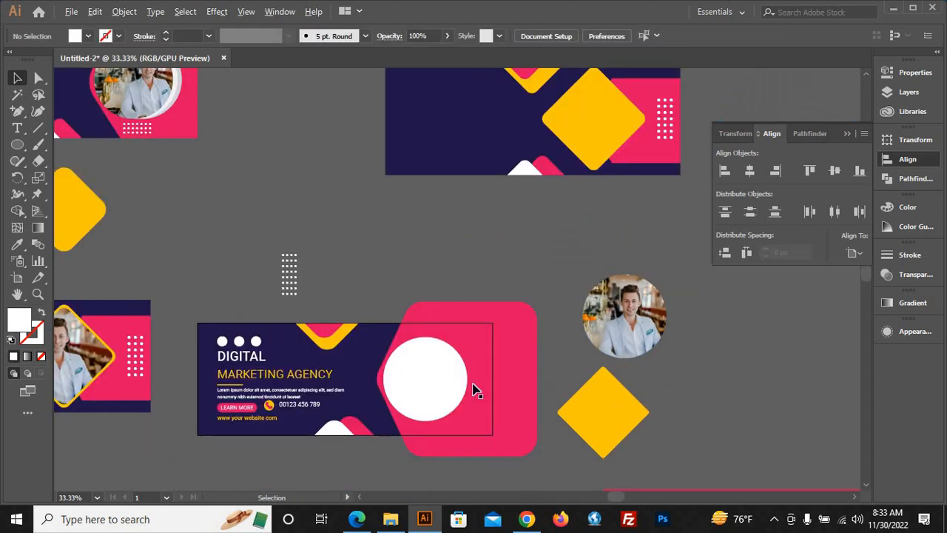
- Nudge the banner's white circle slightly to the right on the pink shape
left_click(433, 399)
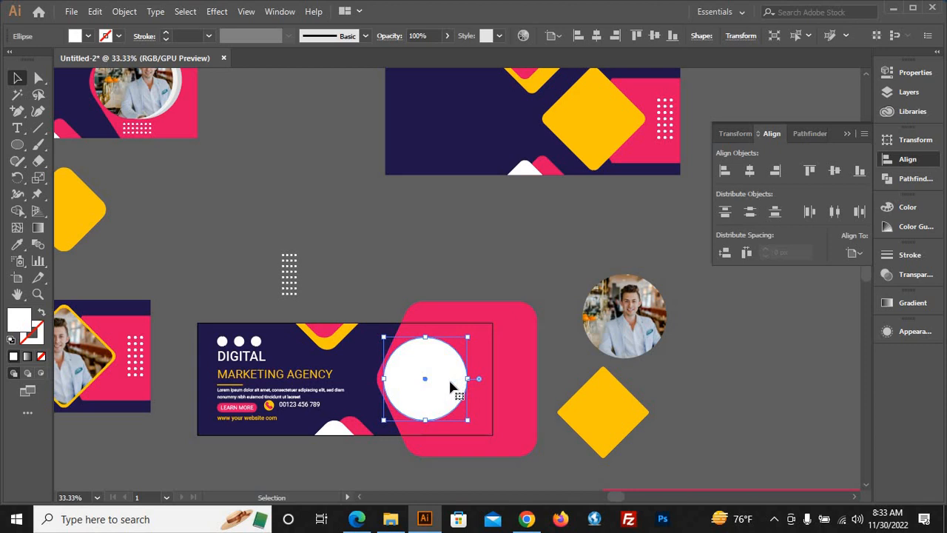
key("Right")
key("Right")
key("Right")
key("Right")
key("Right")
key("Right")
key("Right")
key("Right")
key("Right")
key("Right")
key("Right")
key("Right")
key("Right")
key("Right")
key("Right")
key("Right")
key("Right")
key("Right")
- Place the circular photo over the white circle on the banner, offset slightly to its left
left_click(651, 358)
left_click_drag(426, 372, 433, 392)
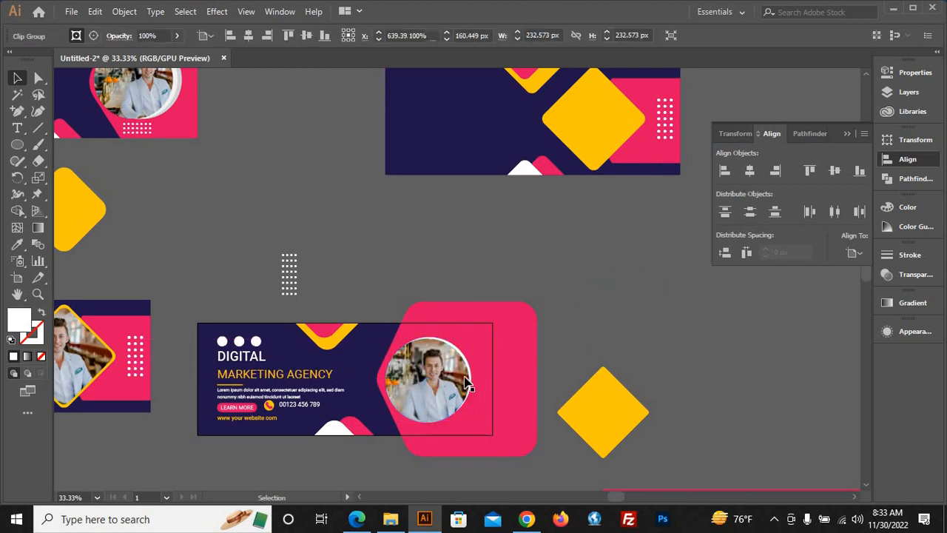
left_click(544, 386)
scroll(411, 364, "up", 2)
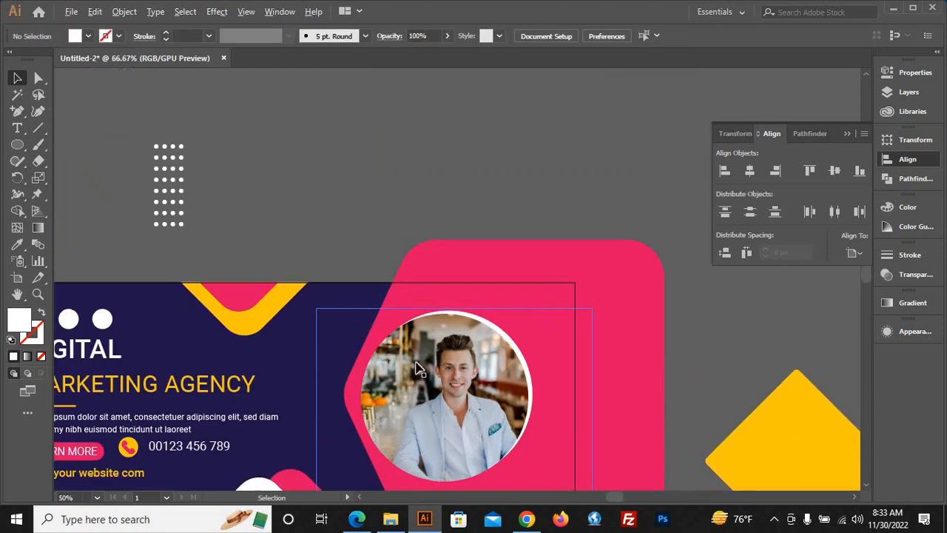
- Nudge the white circle behind the photo further right to widen the white crescent along the photo's edge
left_click(531, 380)
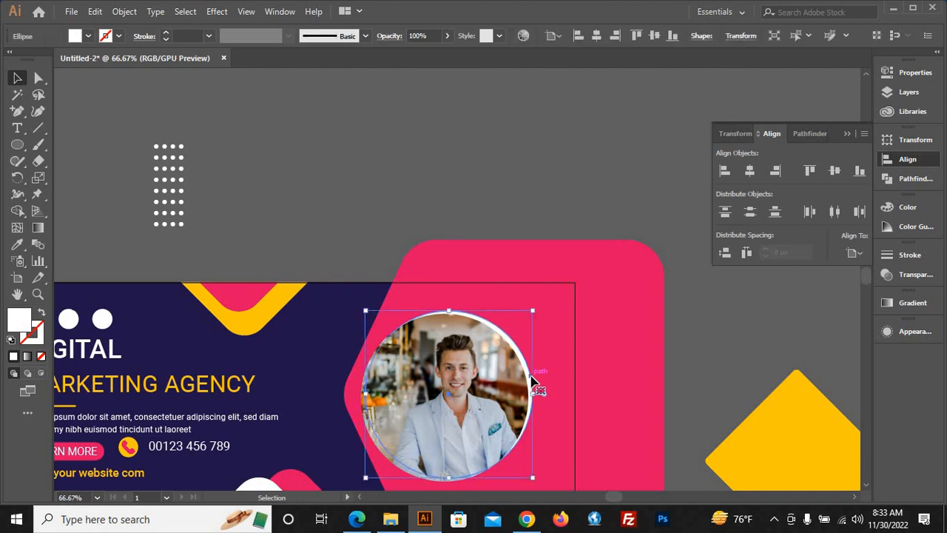
key("Right")
key("Right")
key("Right")
key("Right")
key("Right")
key("Right")
key("Right")
key("Right")
key("Right")
key("Right")
key("Right")
key("Right")
key("Right")
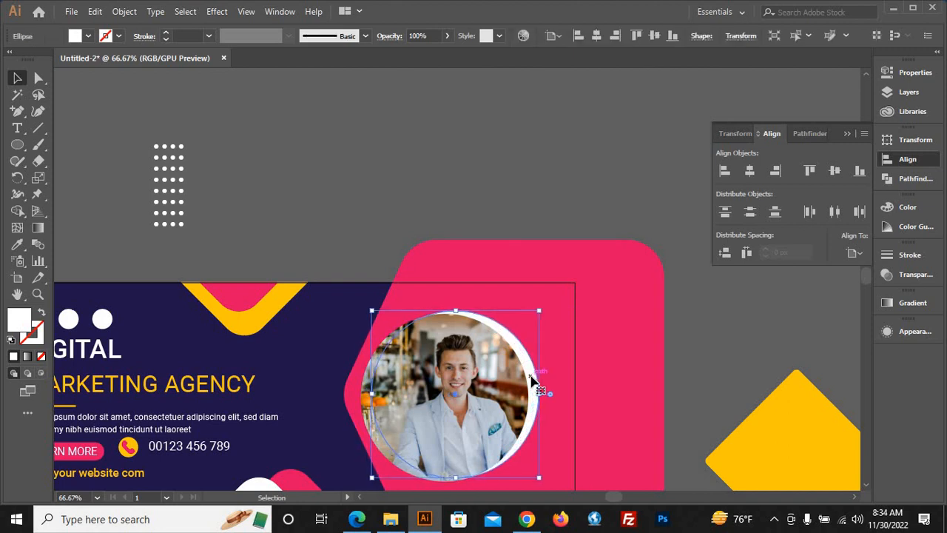
- Align the vertical centres of the circular photo and the white circle, using the photo as key object
left_click(483, 391, "shift")
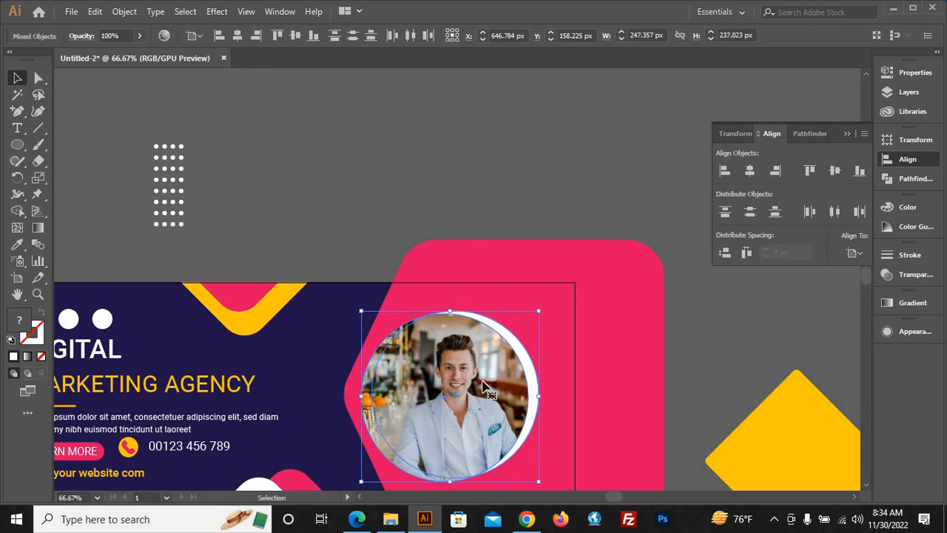
left_click(836, 171)
left_click(546, 368)
left_click(495, 388)
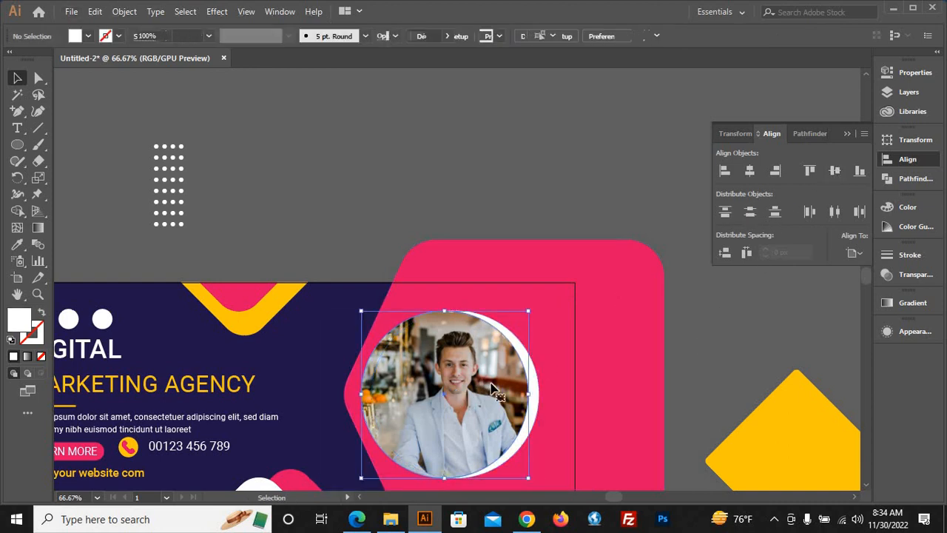
left_click(536, 379, "shift")
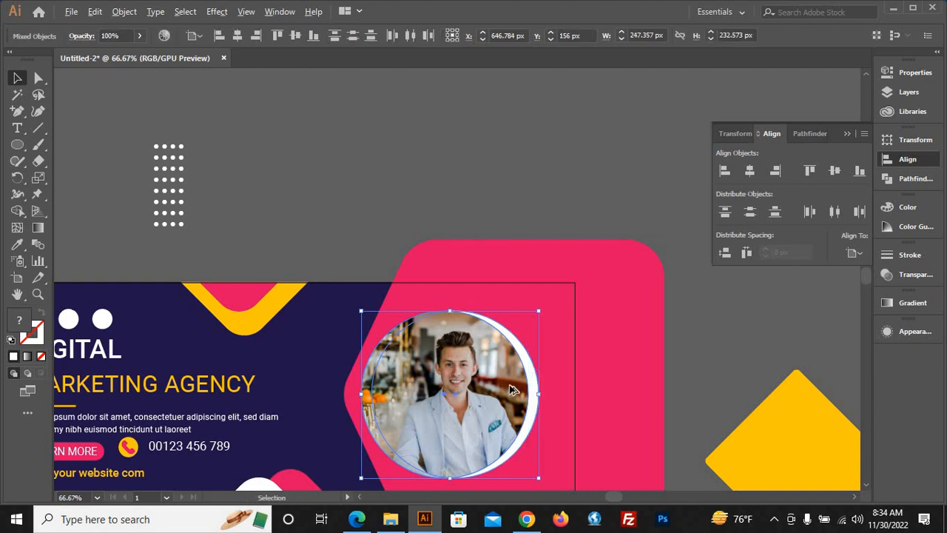
left_click(508, 385)
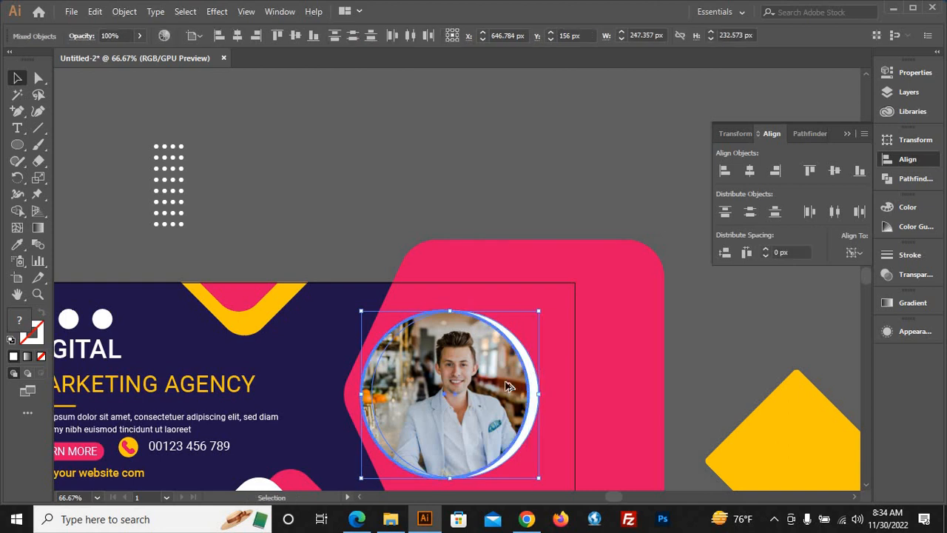
left_click(834, 171)
left_click(698, 370)
- Nudge the white circle behind the photo a few more steps to the right
scroll(654, 382, "down", 1)
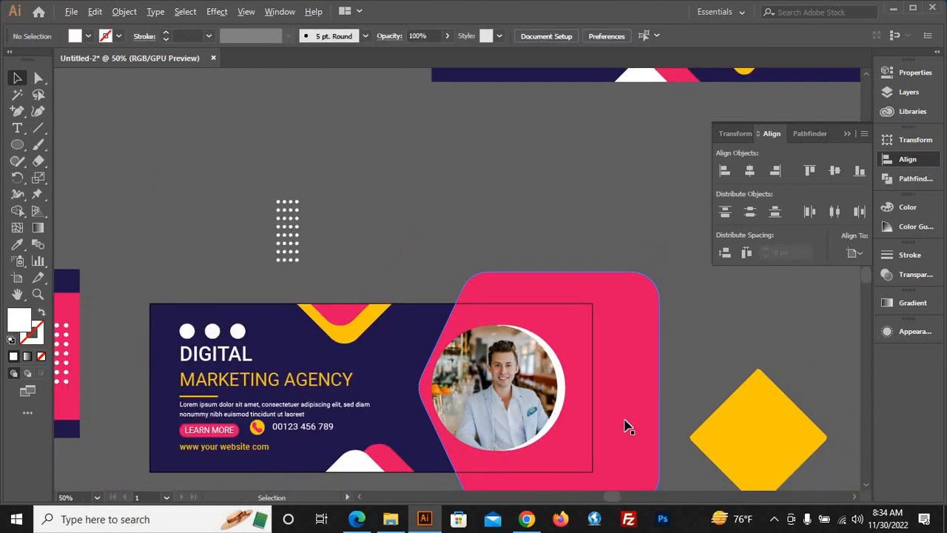
scroll(617, 419, "down", 1)
scroll(562, 414, "up", 2)
scroll(598, 452, "down", 1)
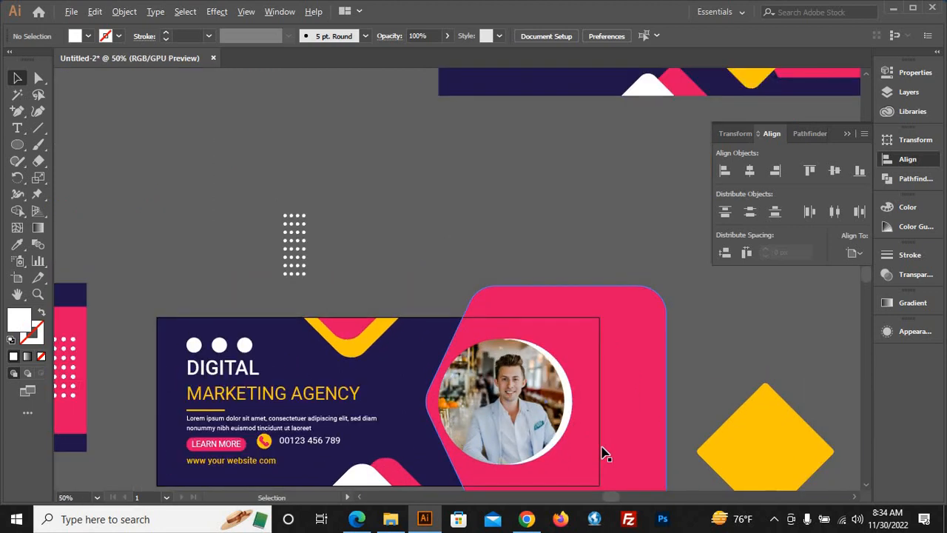
scroll(603, 453, "down", 2)
scroll(592, 440, "up", 2)
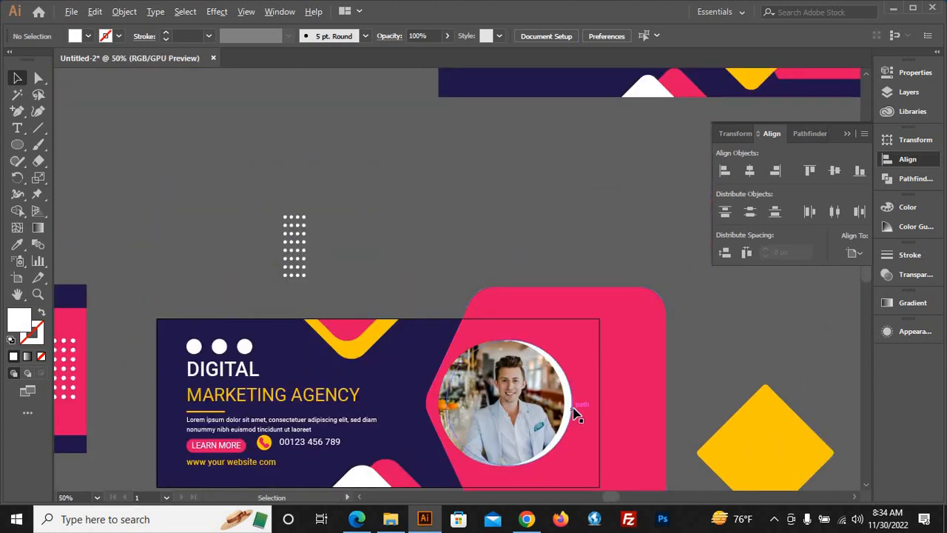
scroll(576, 414, "up", 2)
left_click(570, 411)
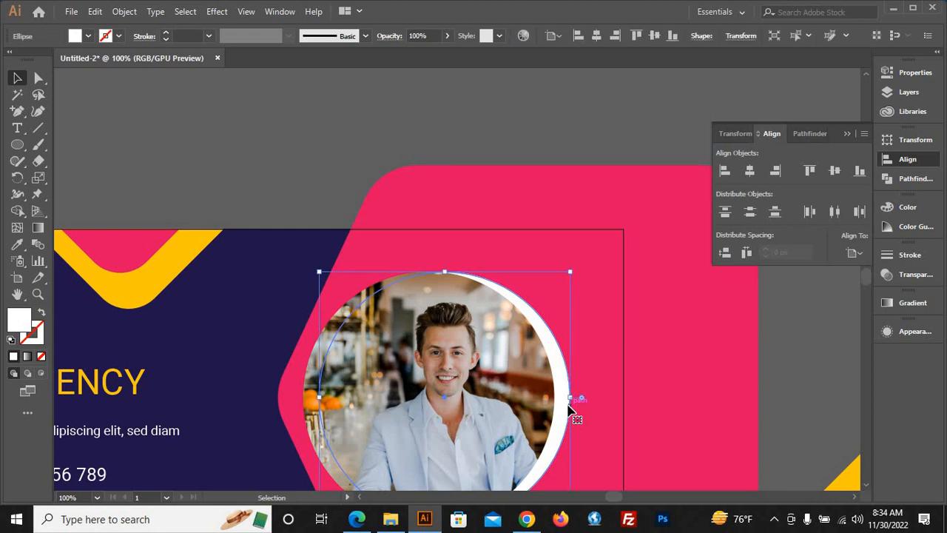
key("Right")
key("Right")
key("Right")
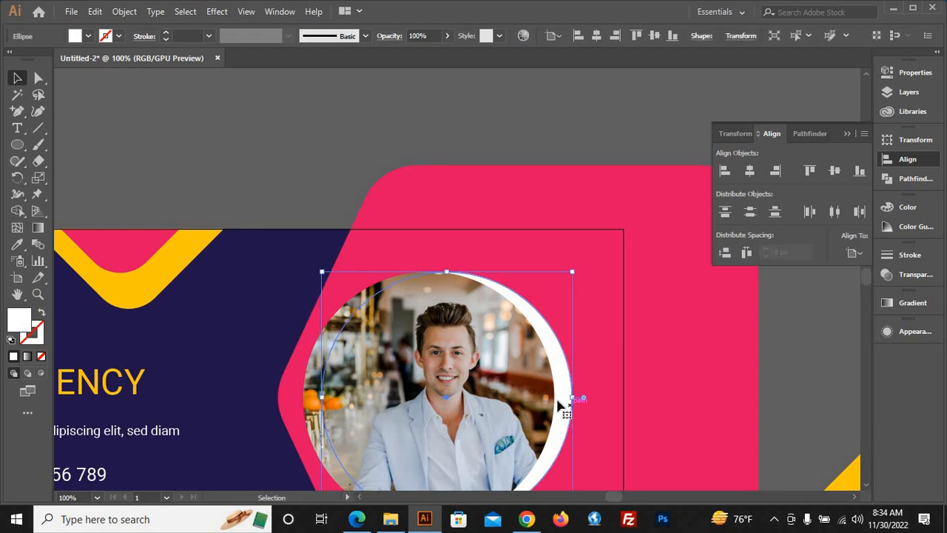
- Fill the white circle behind the photo with the lightest grey swatch
left_click(89, 35)
left_click(119, 105)
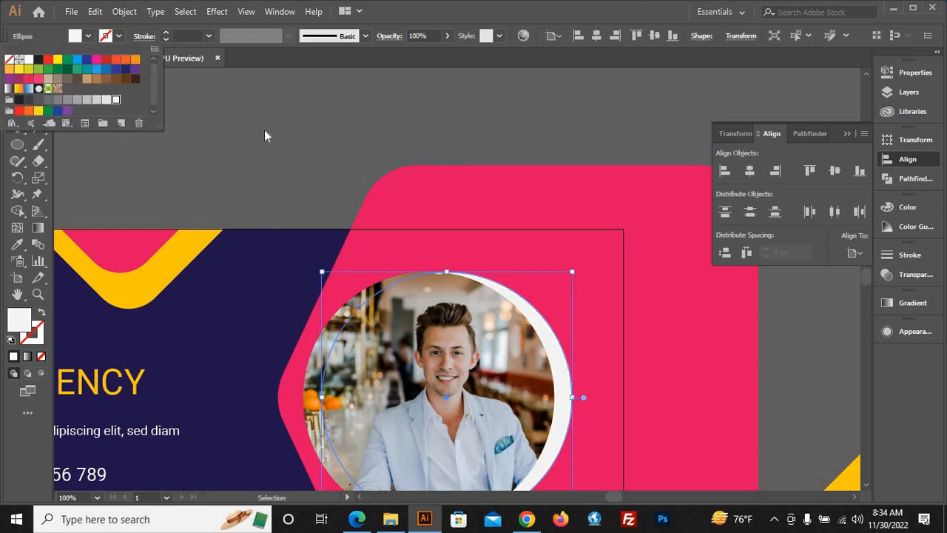
left_click(264, 145)
left_click(270, 151)
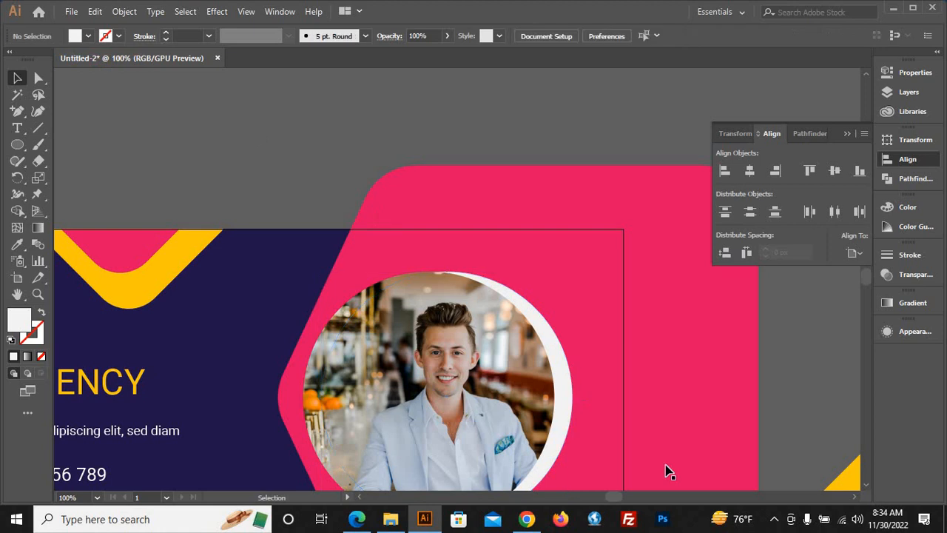
- Place a copy of the very light grey circle directly behind it and nudge the copy to the right
left_click(560, 442)
key("a")
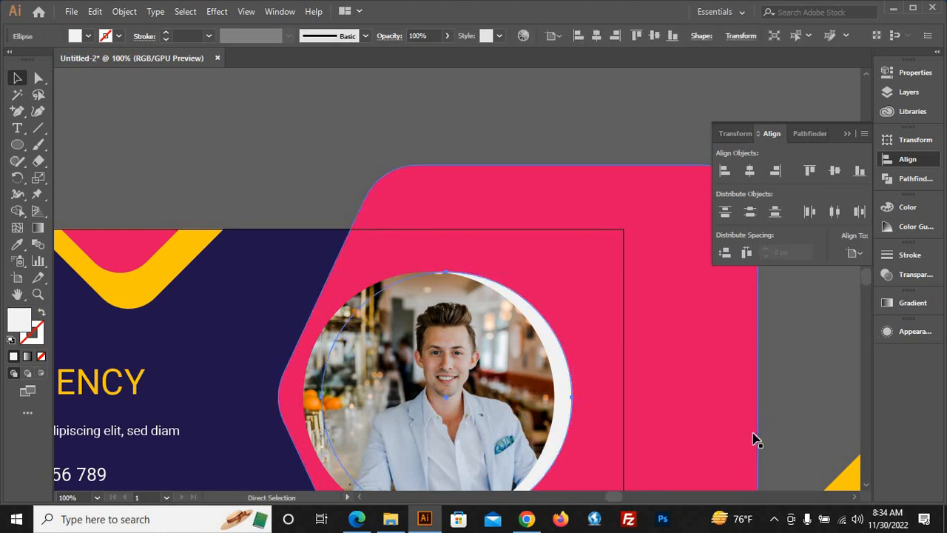
key("ctrl+f")
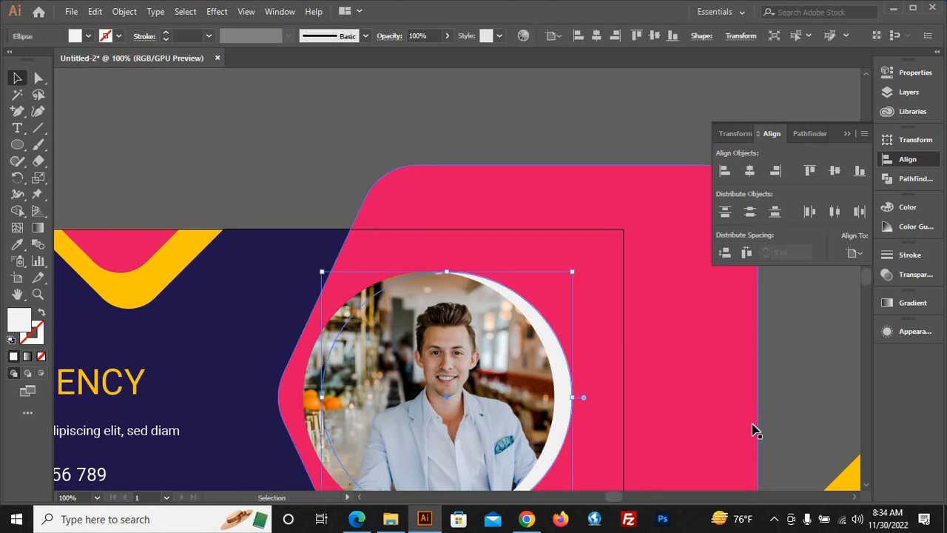
key("Right")
key("Right")
key("Right")
key("Right")
key("Right")
key("Right")
key("Right")
key("Right")
key("Right")
key("Right")
key("Right")
key("Right")
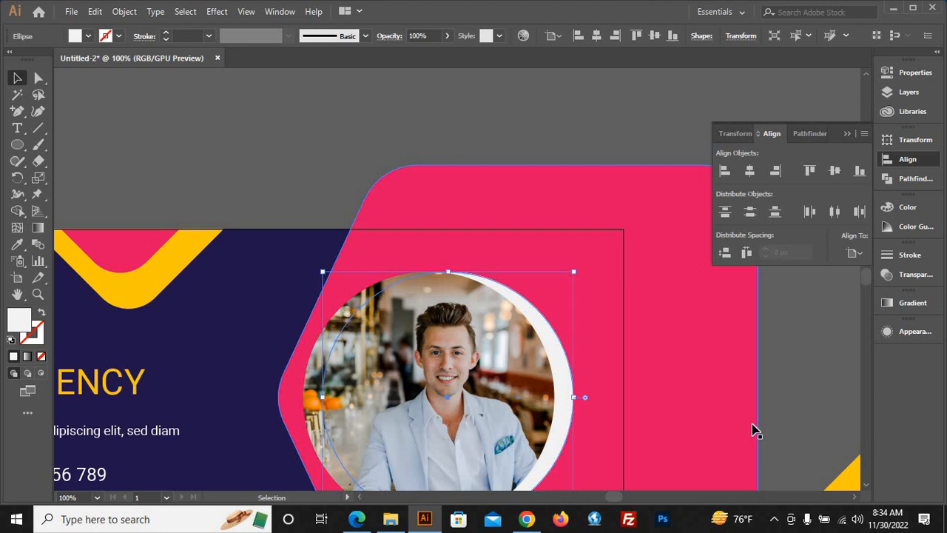
- Fill the rear circle copy with a slightly darker grey and nudge it further right to form a second crescent
left_click(88, 36)
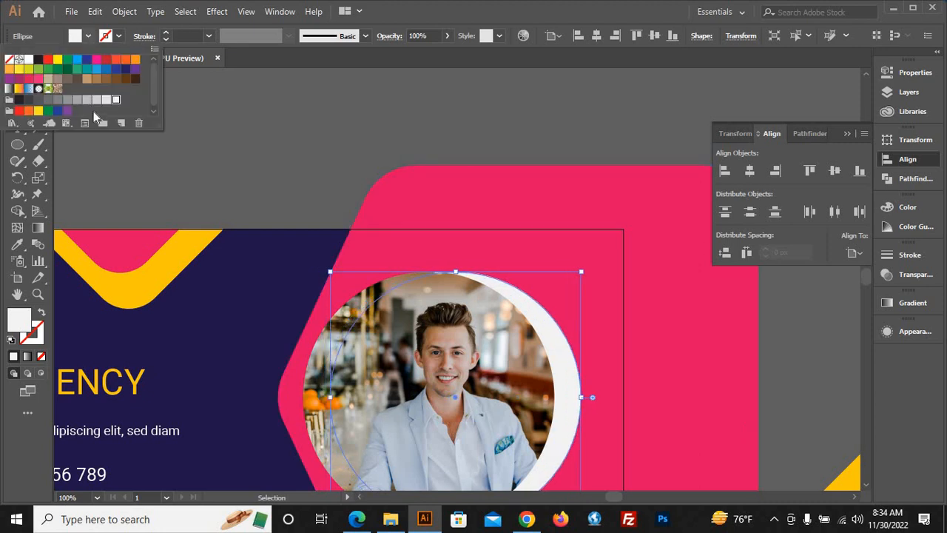
left_click(104, 102)
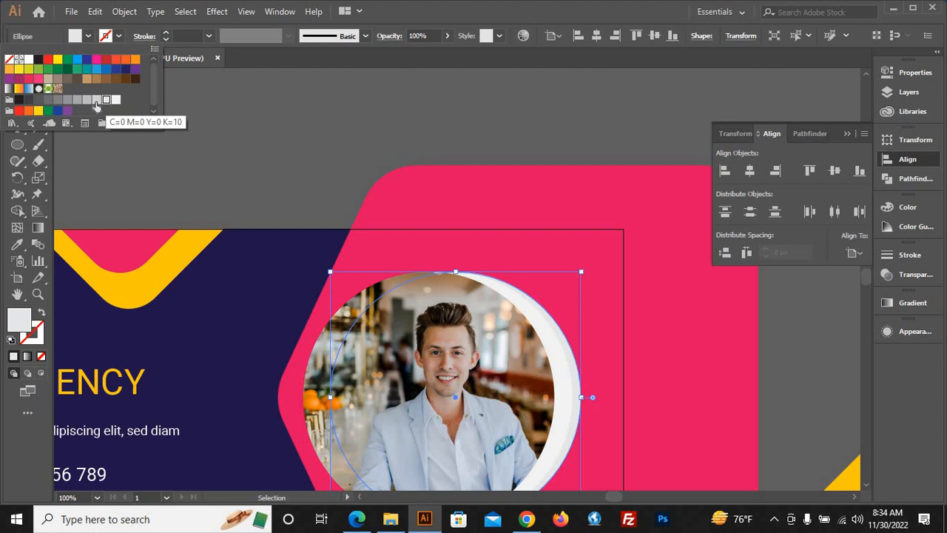
left_click(312, 132)
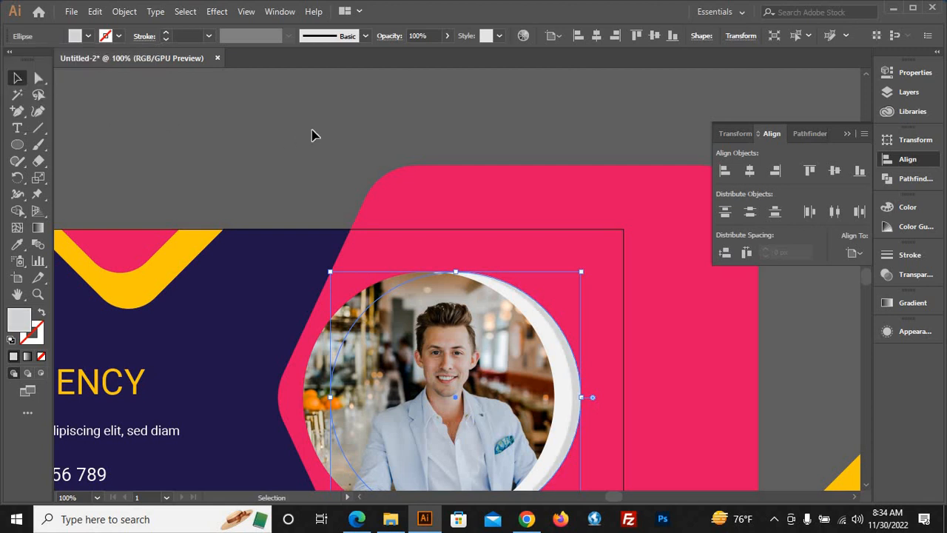
key("Right")
key("Right")
key("Right")
key("Right")
key("Right")
key("Right")
key("Right")
key("Right")
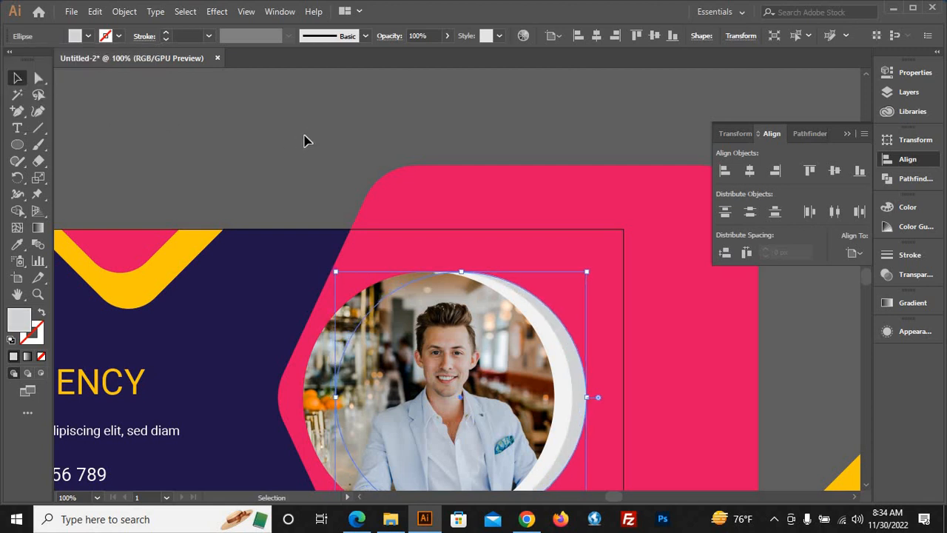
left_click(304, 135)
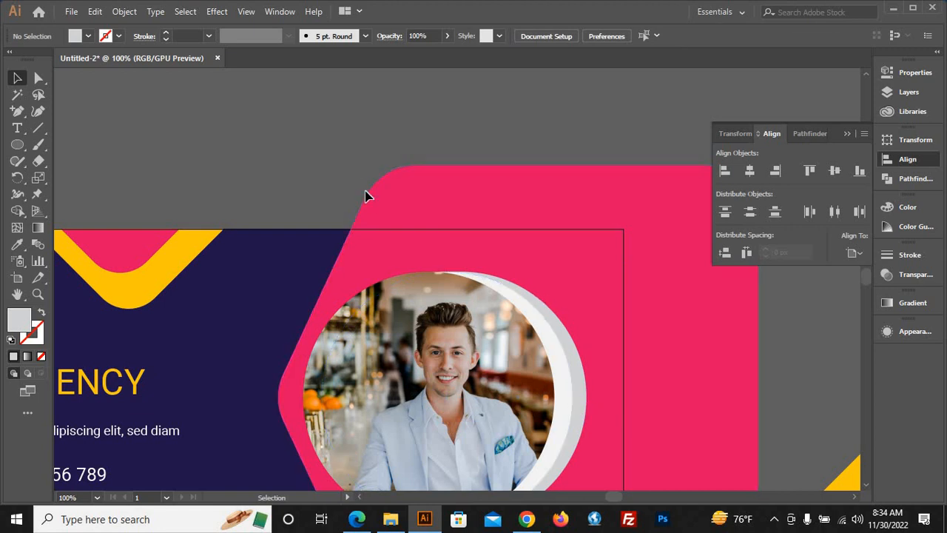
- Turn the loose white dot grid horizontal and place it at the lower edge of the circular photo
scroll(373, 206, "down", 2)
scroll(623, 450, "down", 1)
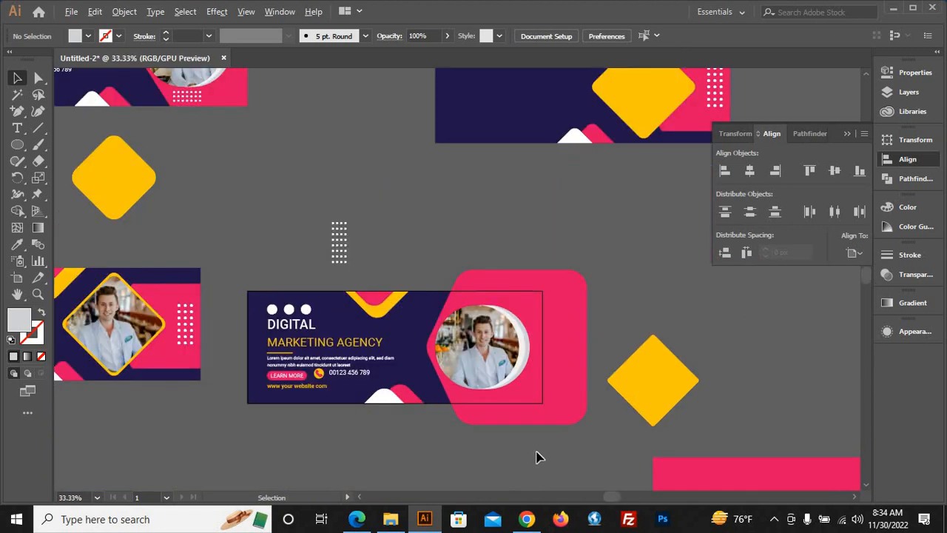
scroll(570, 448, "down", 1)
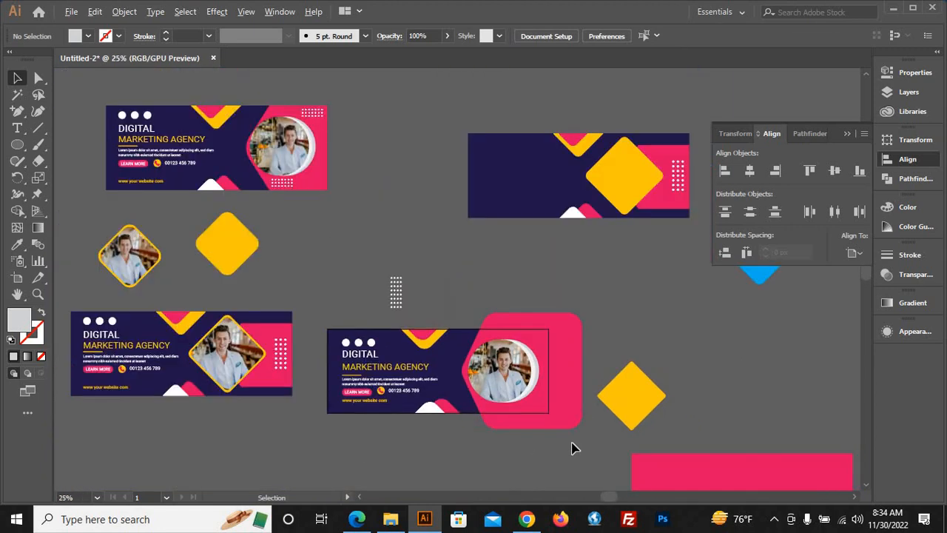
scroll(576, 446, "up", 1)
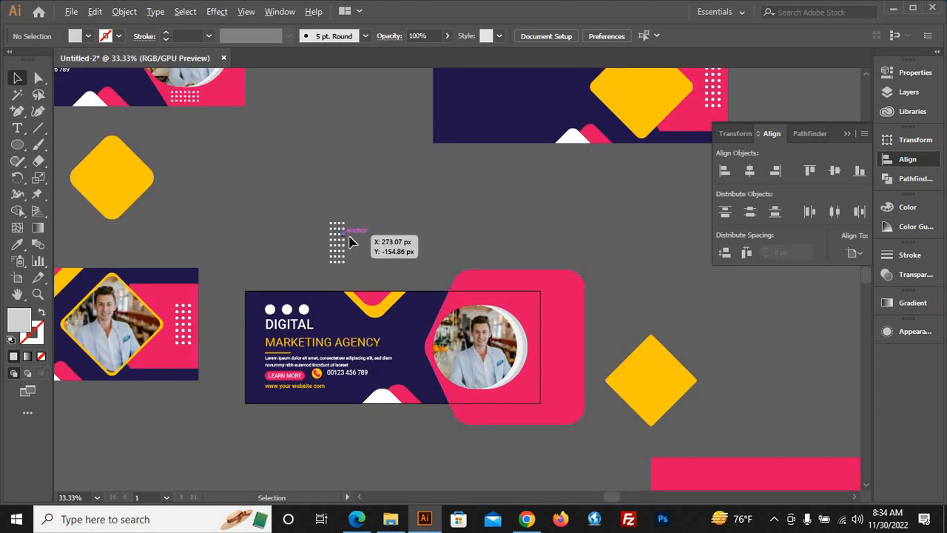
left_click_drag(344, 260, 389, 253)
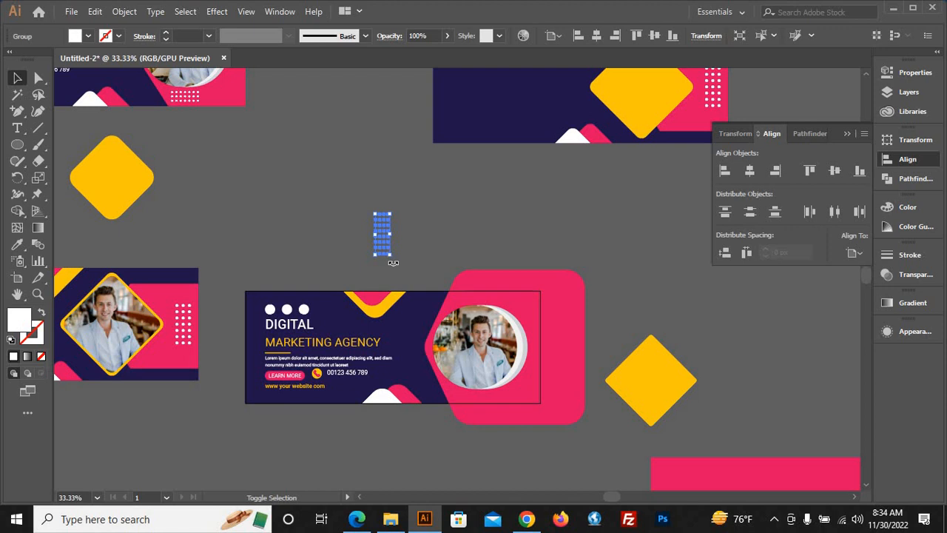
left_click_drag(361, 256, 515, 406)
left_click(426, 244)
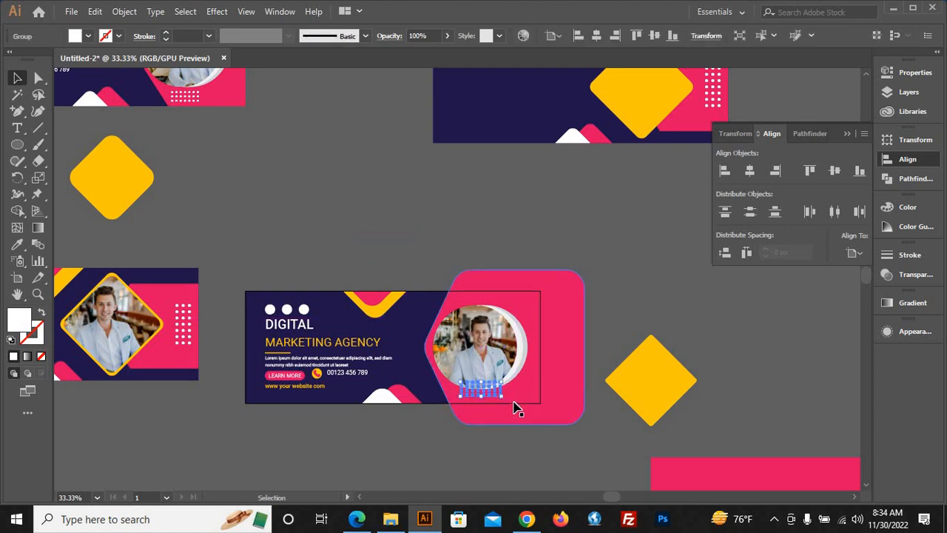
- Shrink the white dot grid at the lower edge of the circular photo to less than half its size
scroll(492, 465, "up", 1)
left_click(474, 469)
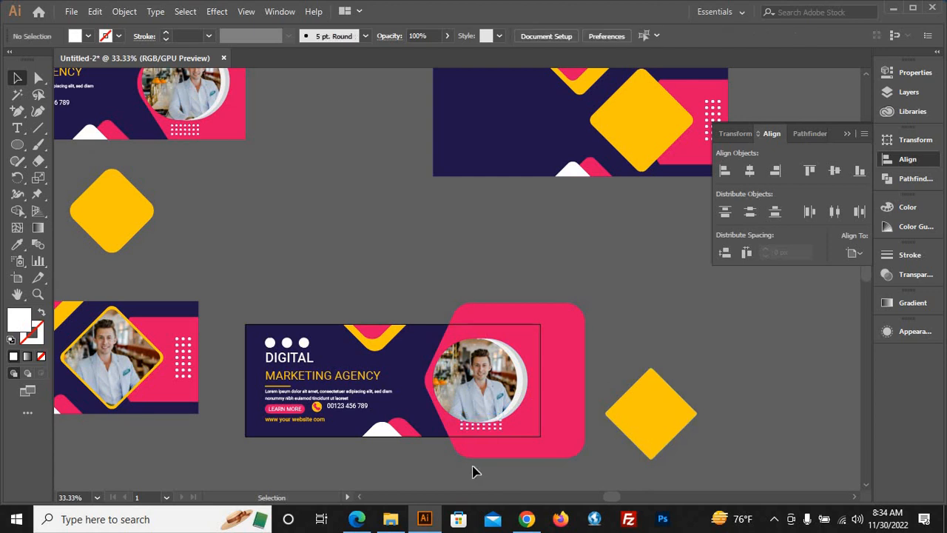
scroll(471, 441, "up", 4)
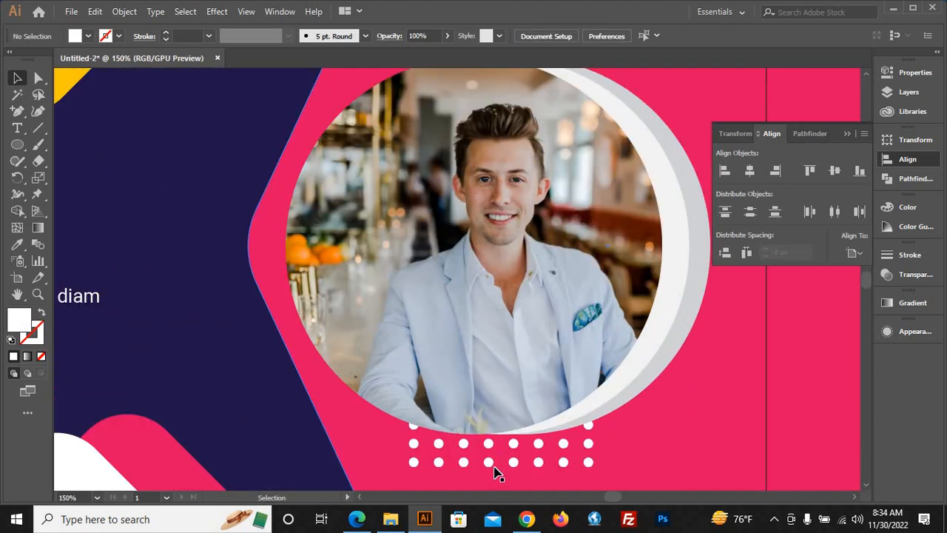
left_click(543, 465)
left_click_drag(592, 406, 541, 426)
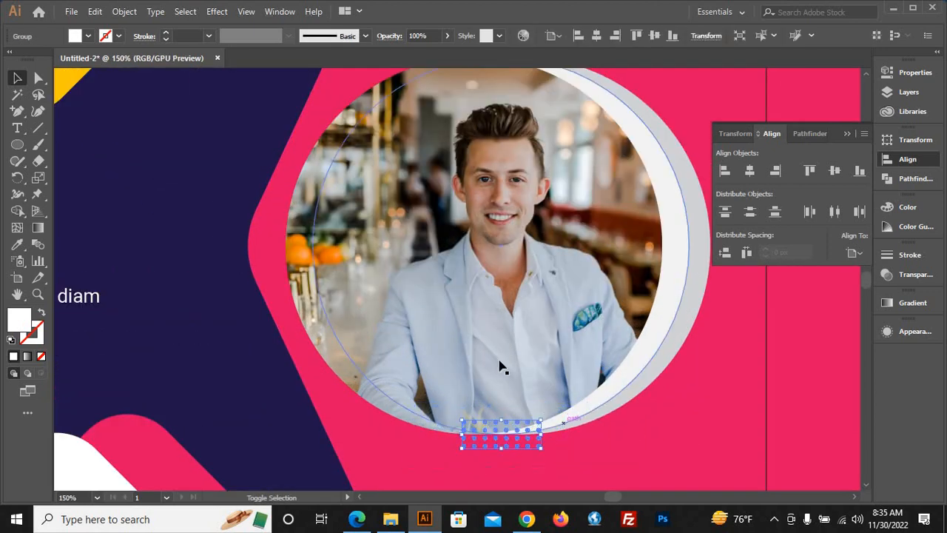
scroll(494, 359, "down", 2)
left_click(419, 452)
scroll(456, 426, "up", 1)
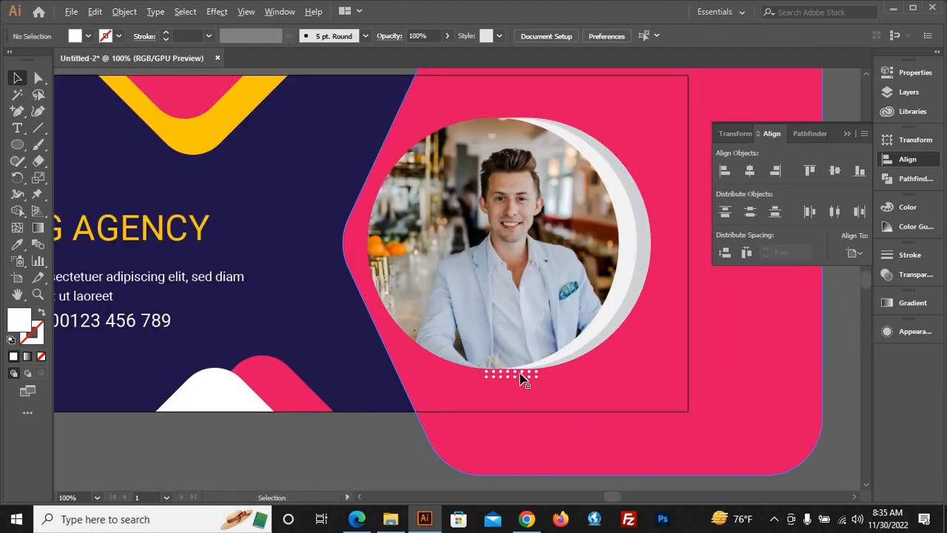
- Move the small dot grid just below the circular photo and place a copy in the banner's upper-right corner
left_click_drag(518, 377, 471, 407)
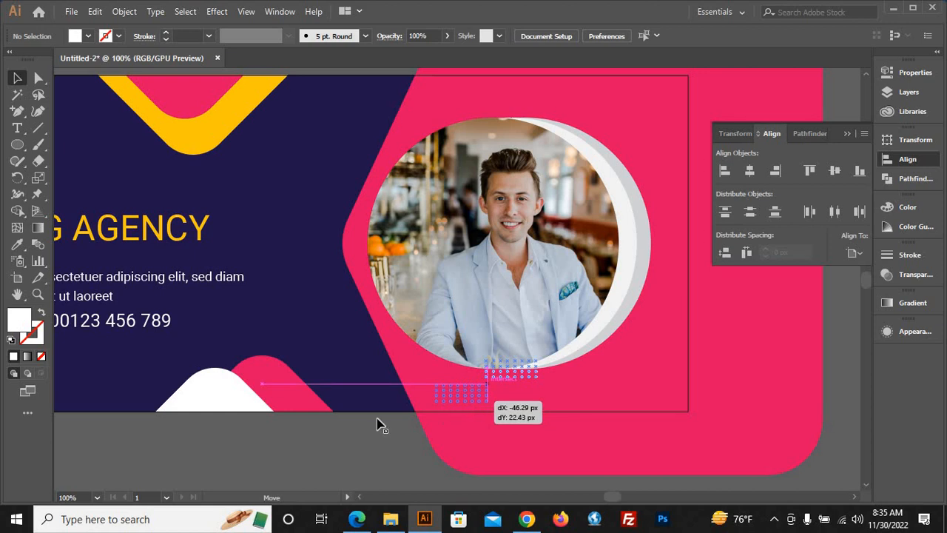
left_click(360, 440)
scroll(359, 439, "down", 2)
left_click_drag(419, 420, 514, 279)
left_click(642, 295)
scroll(644, 296, "down", 1)
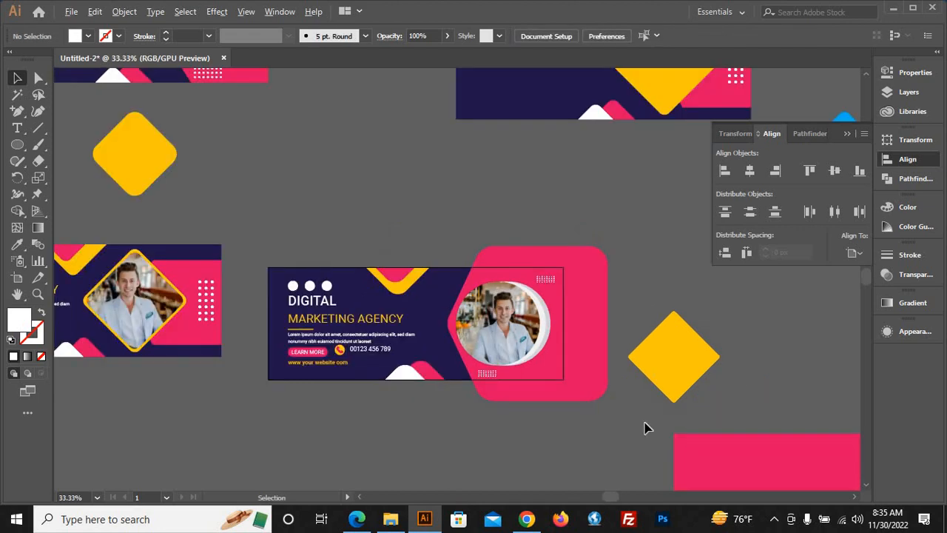
scroll(636, 438, "down", 1)
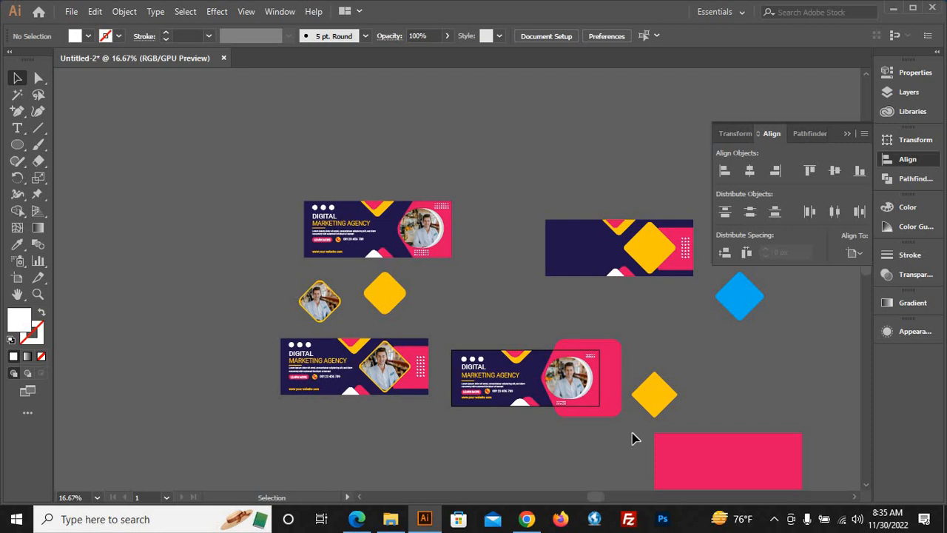
- Switch to Chrome, look through the Perfect Freelancing channel's videos and created playlists, and return to Illustrator
left_click(526, 519)
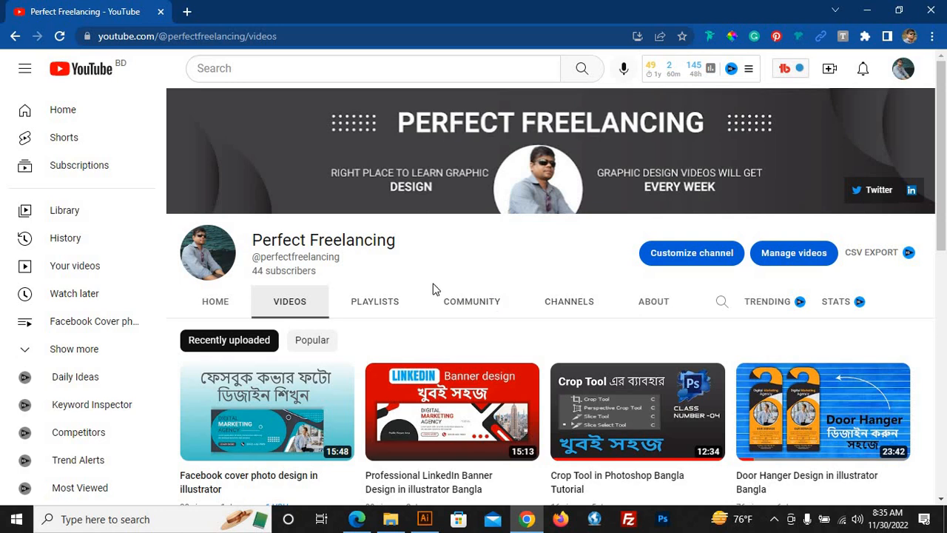
scroll(440, 283, "down", 8)
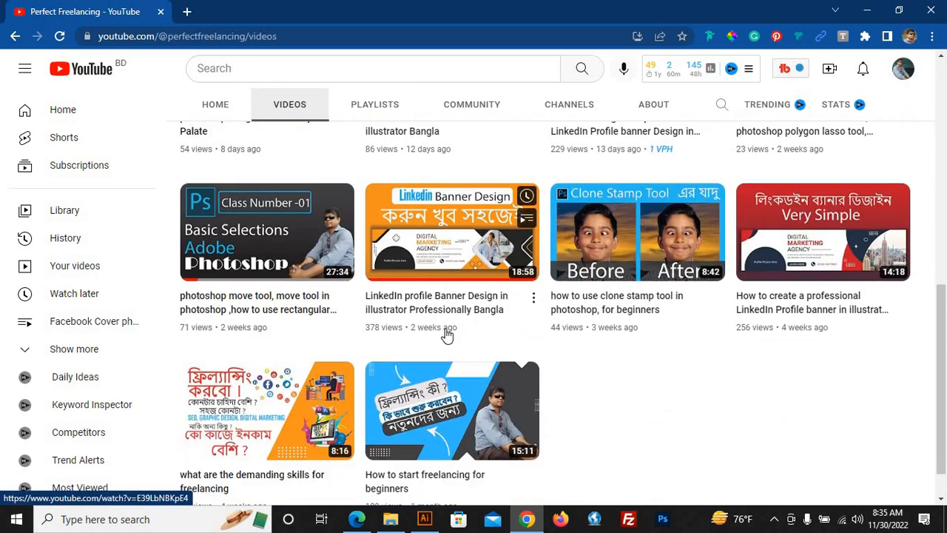
scroll(585, 403, "up", 8)
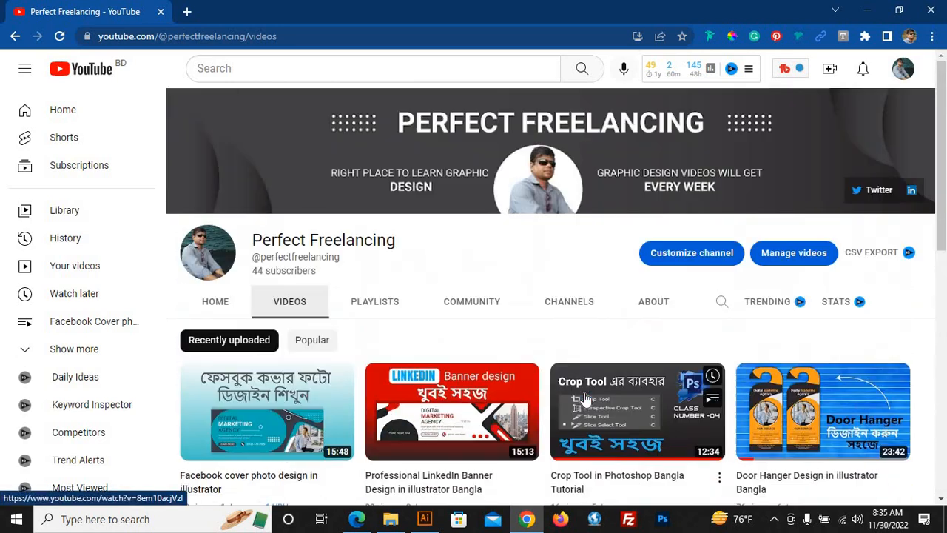
left_click(377, 309)
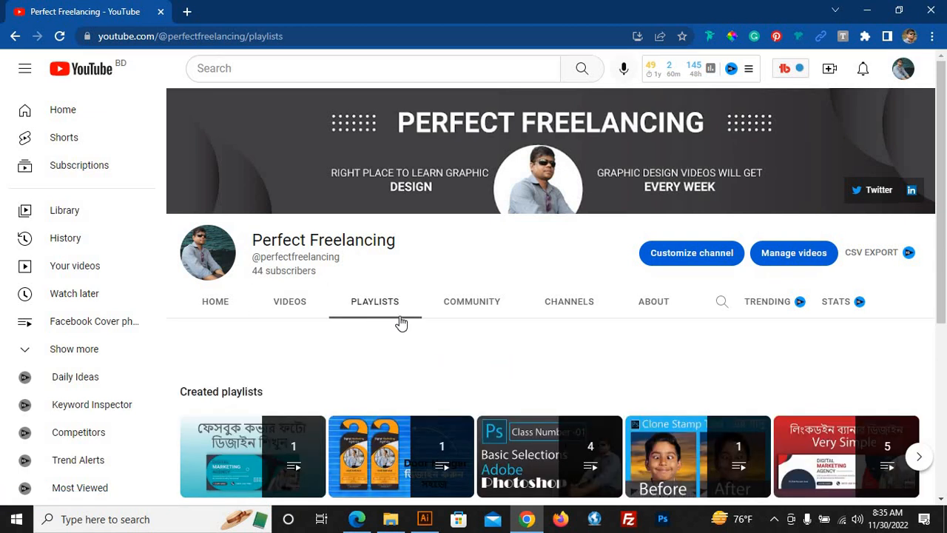
scroll(513, 368, "down", 2)
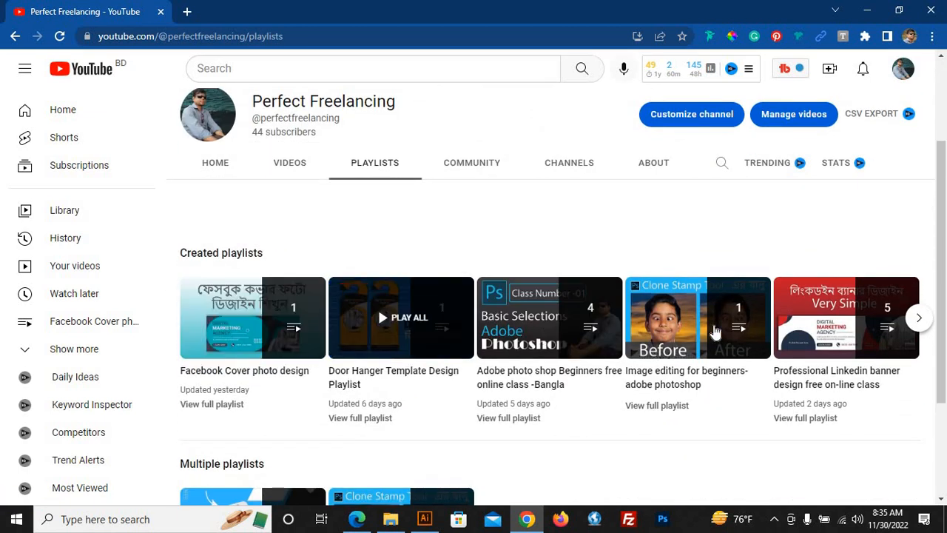
left_click(918, 320)
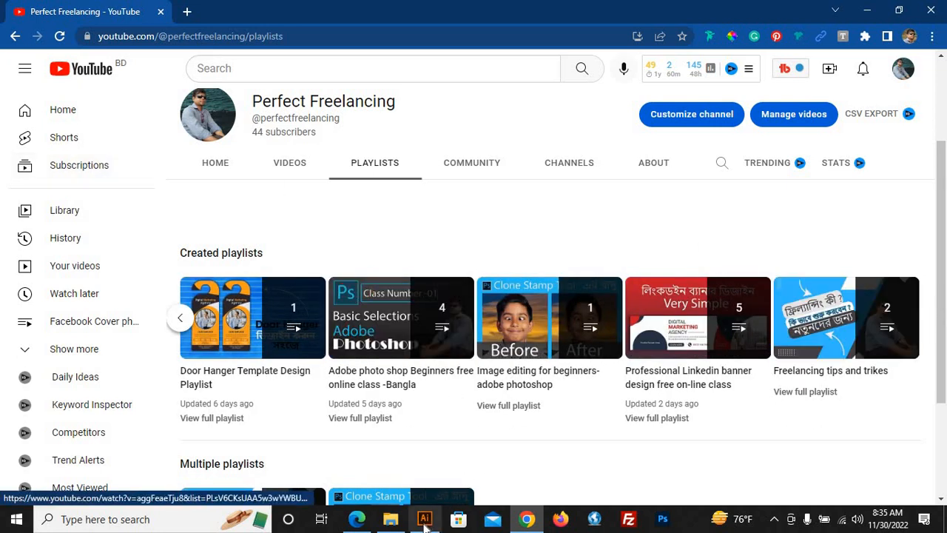
left_click(476, 453)
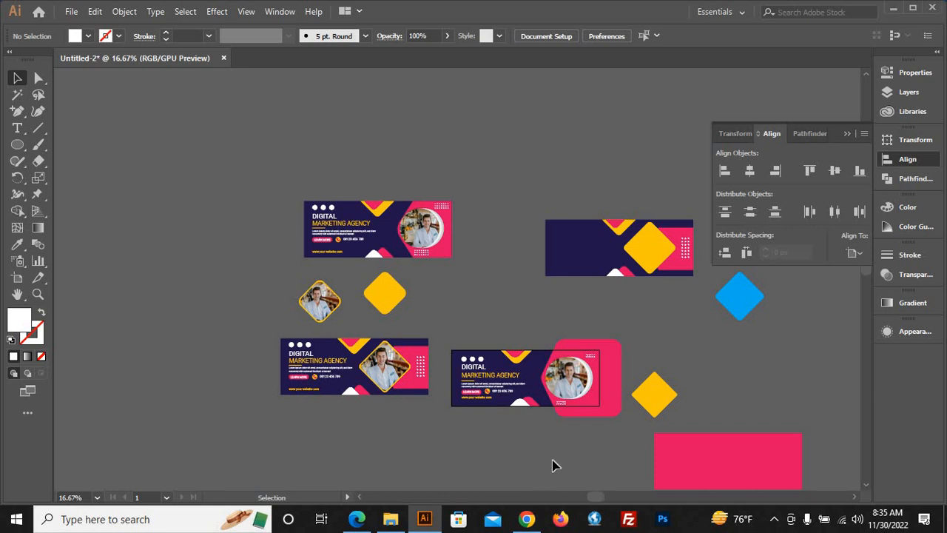
- Centre the loose pink rectangle horizontally and vertically on the artboard and bring it in front of all banner artwork
scroll(560, 459, "up", 3)
scroll(344, 332, "down", 2)
left_click(704, 406)
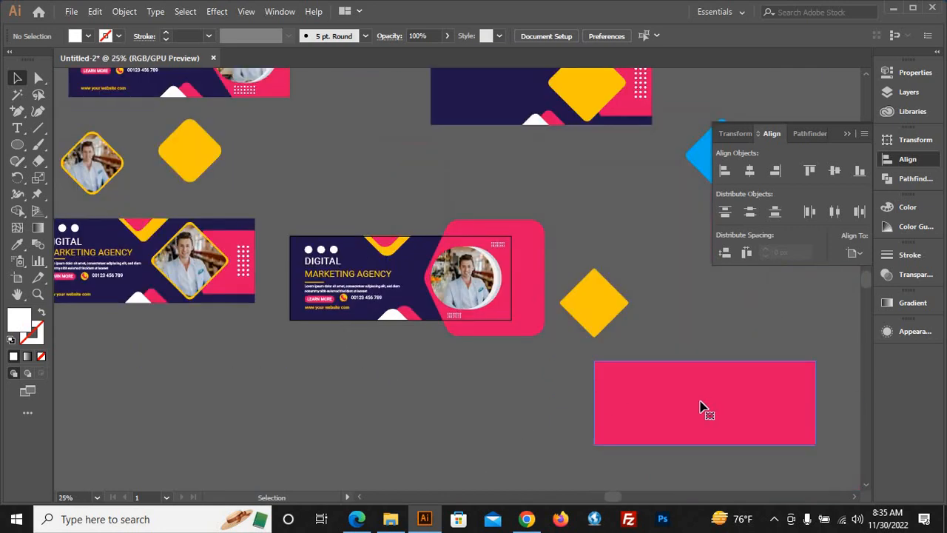
left_click(750, 171)
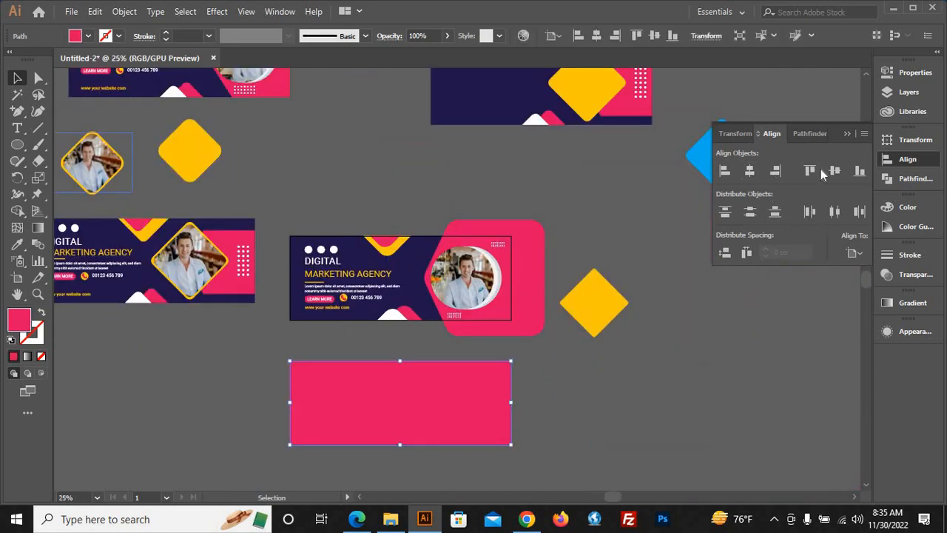
left_click(835, 171)
right_click(595, 387)
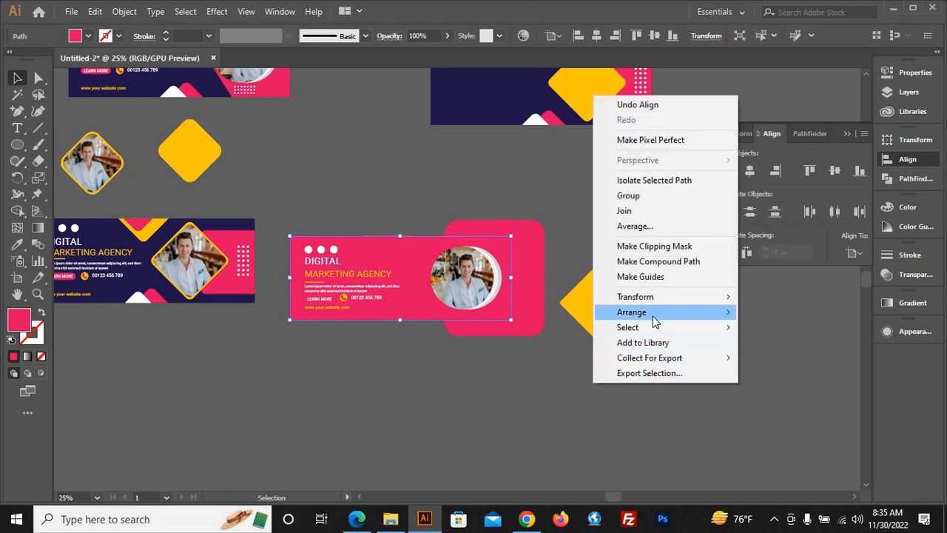
mouse_move(655, 318)
key("ctrl+2")
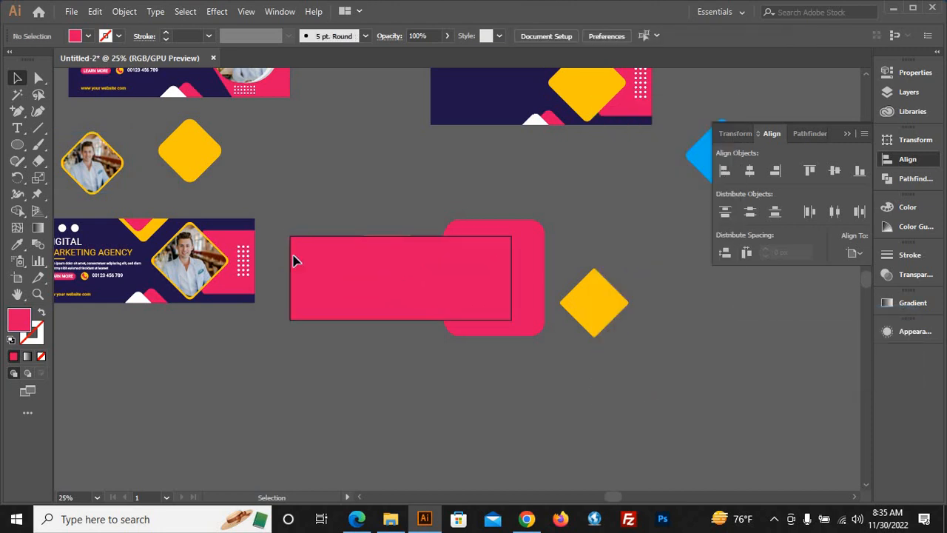
- Select all the banner artwork with the pink rectangle and remove the pink shape's overhang outside the artboard with Shape Builder
key("ctrl+alt+2")
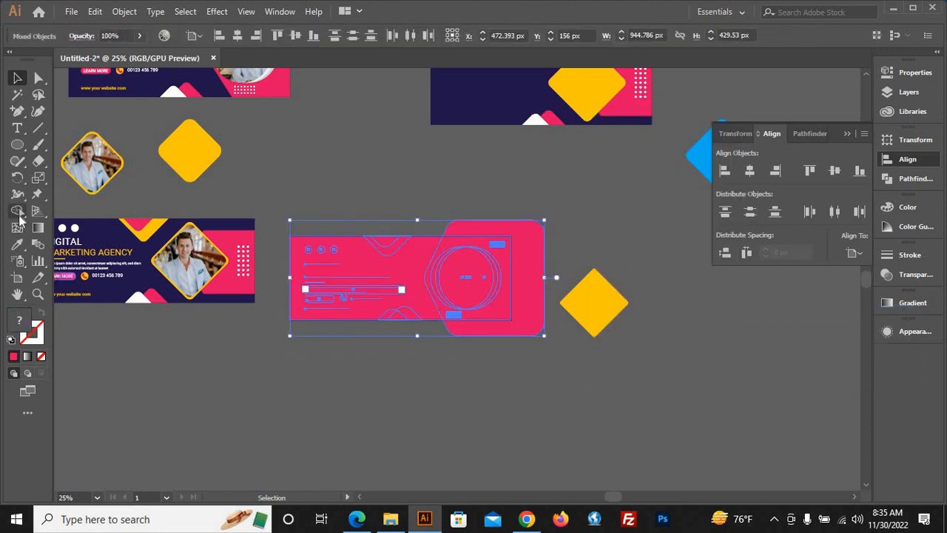
left_click(17, 210)
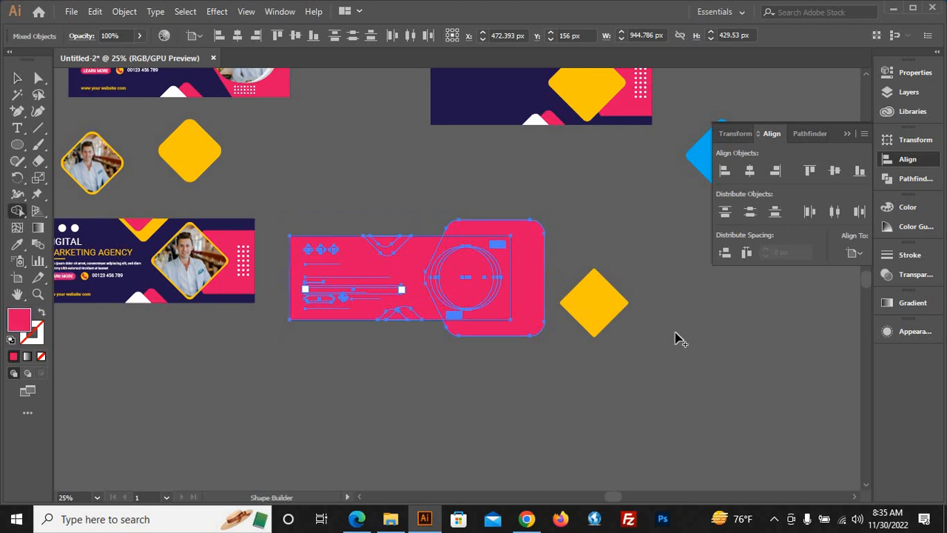
left_click(536, 326, "alt")
key("v")
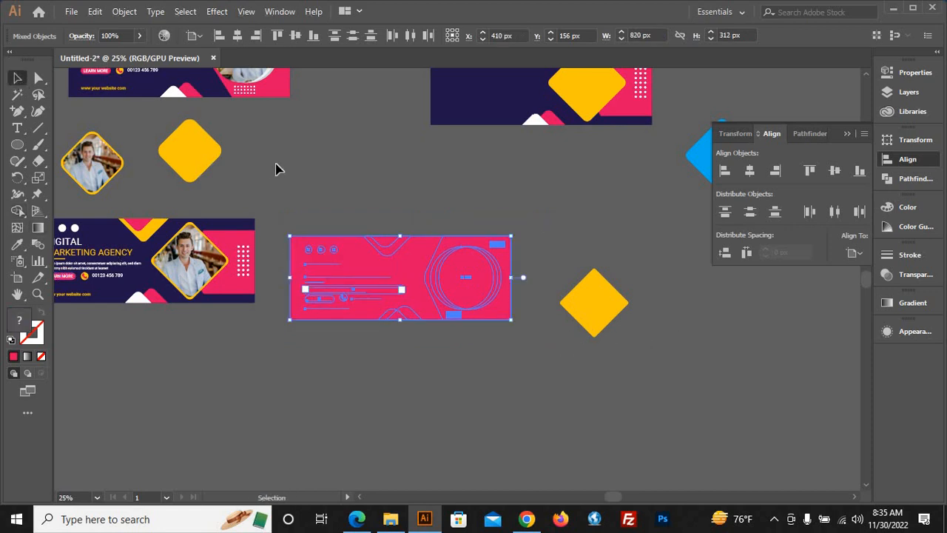
- Move the covering pink rectangle off the banner to the empty area at its lower right and deselect it
left_click(304, 227)
left_click_drag(298, 251, 712, 435)
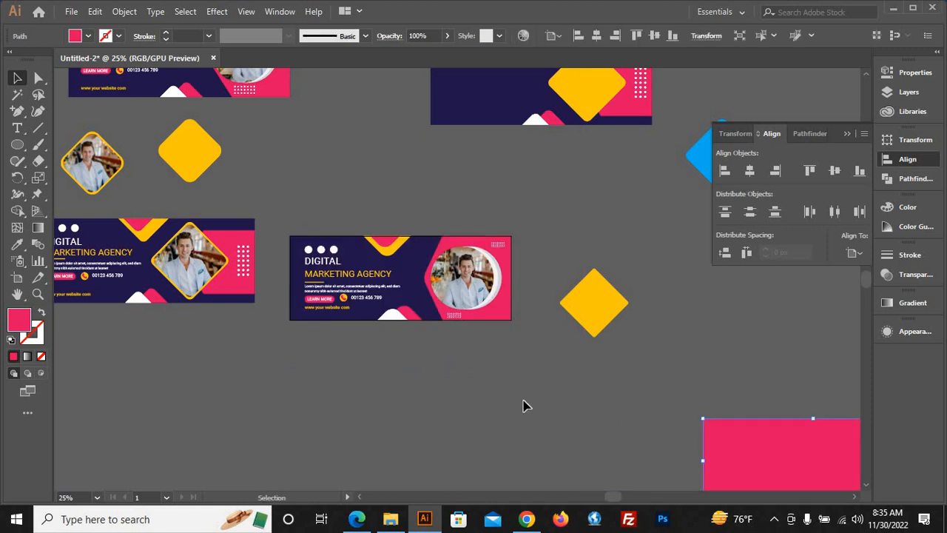
left_click(522, 405)
scroll(522, 406, "down", 2)
scroll(493, 405, "up", 2)
scroll(384, 394, "down", 1)
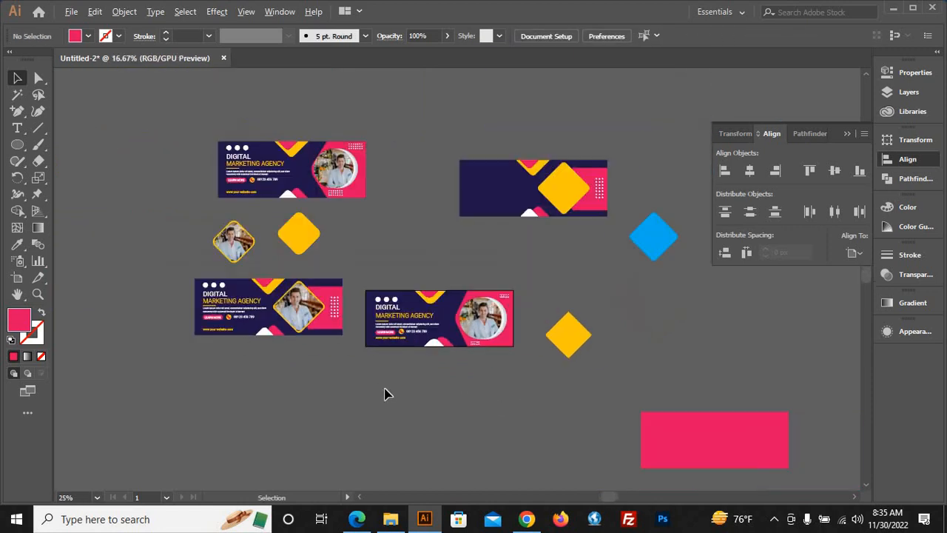